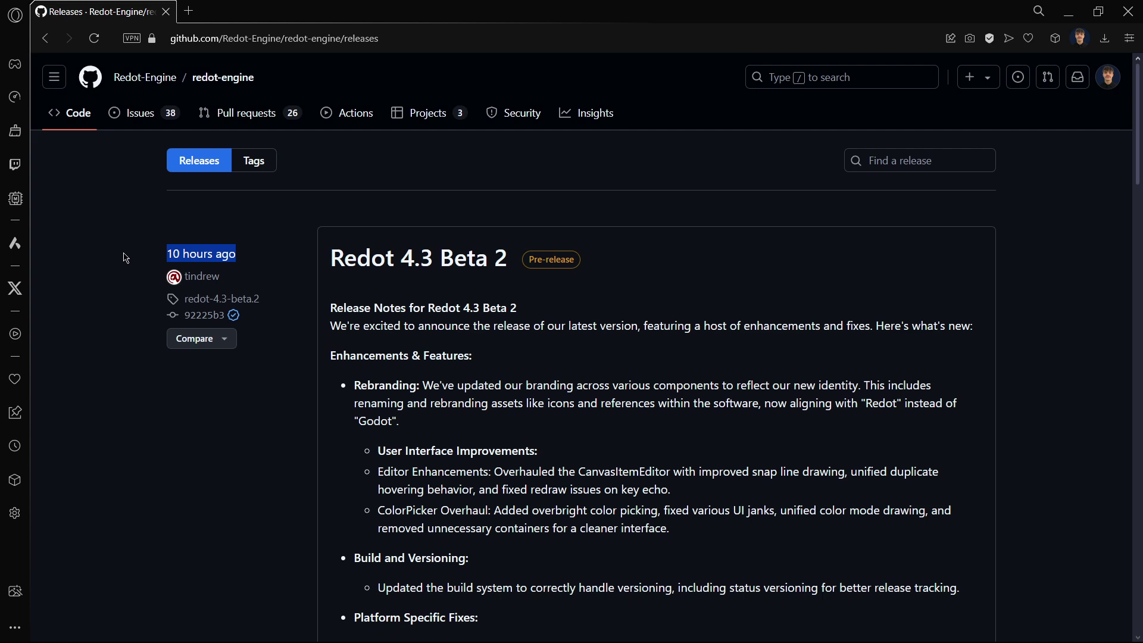
Step: Skim the Beta 2 release notes, highlighting the date, Bug Fixes and templates instructions
{"action": "left_click", "coordinate": [411, 377]}
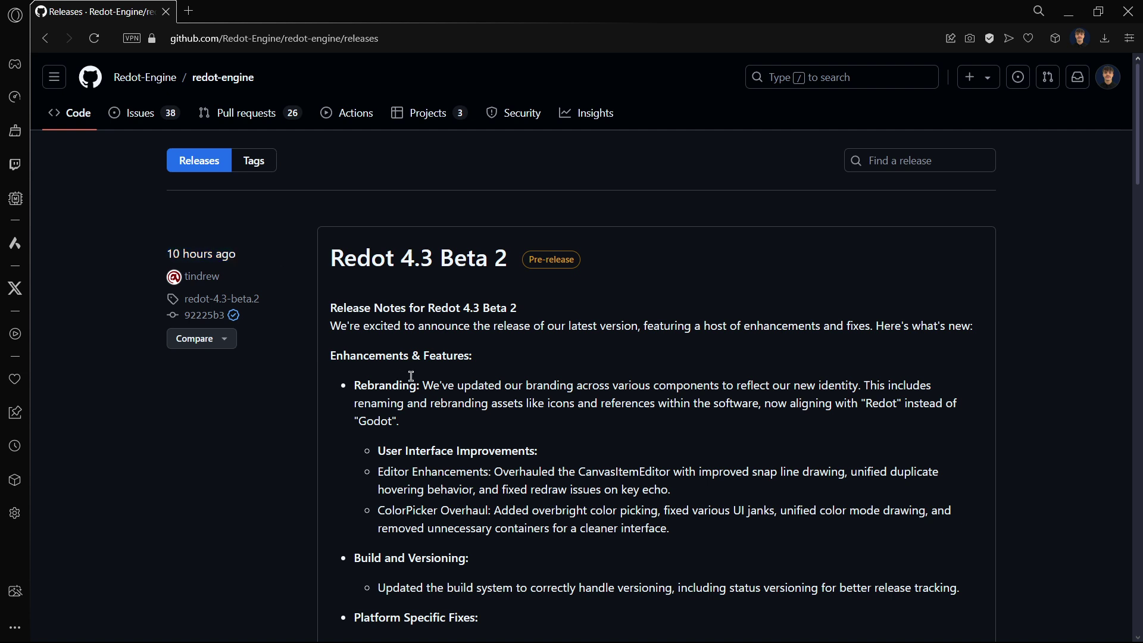
{"action": "left_click_drag", "start_coordinate": [332, 360], "coordinate": [480, 370]}
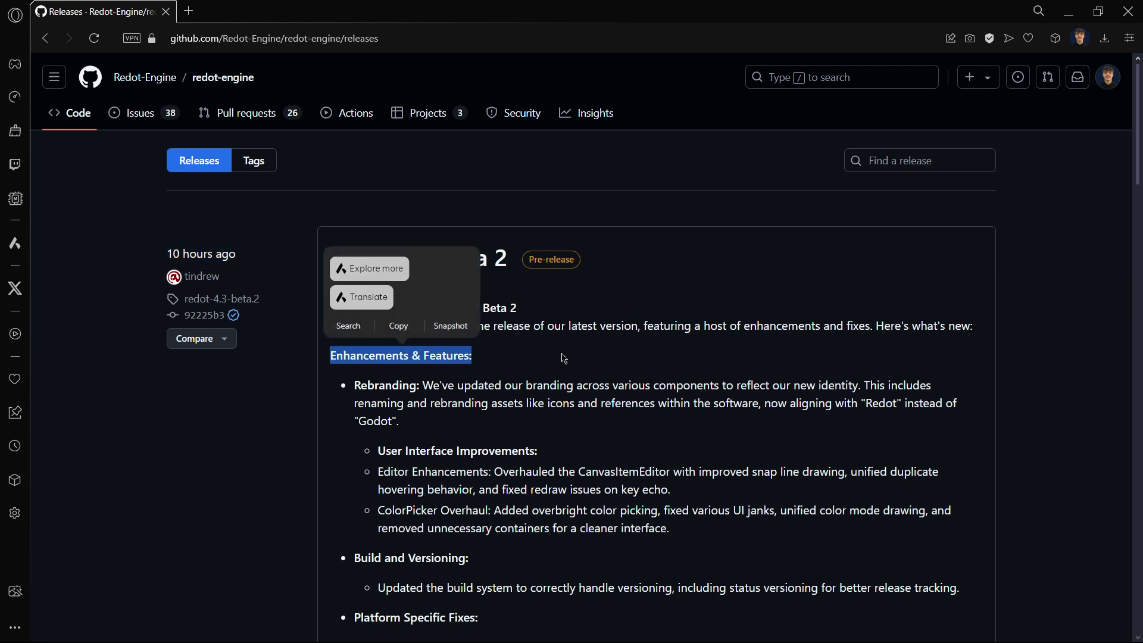
{"action": "scroll", "coordinate": [583, 354], "scroll_direction": "down", "scroll_amount": 3}
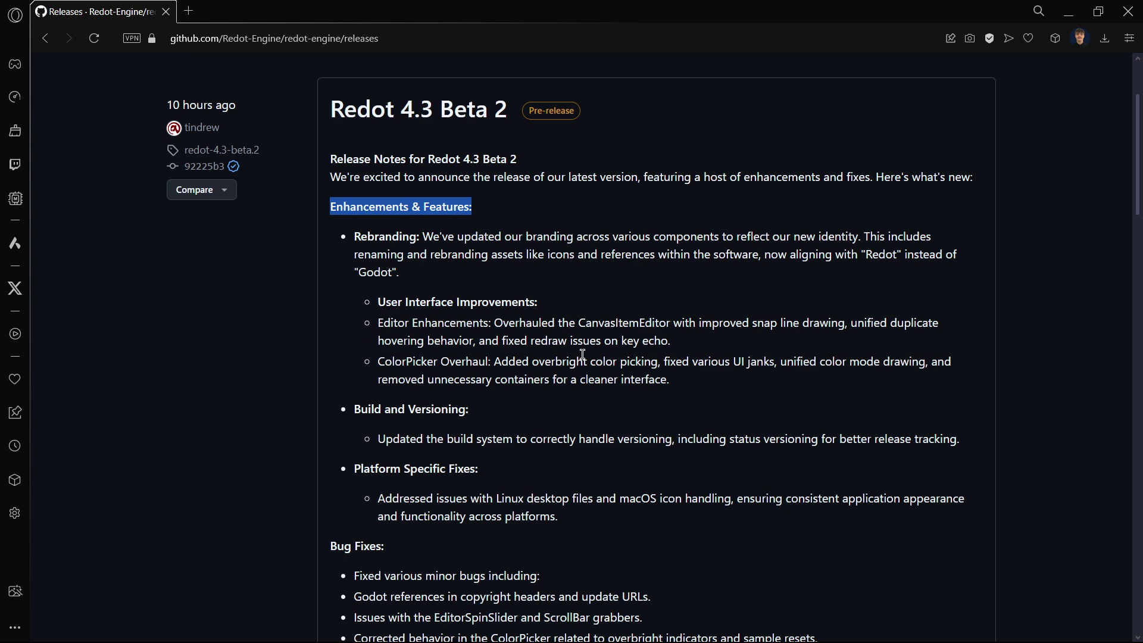
{"action": "scroll", "coordinate": [583, 354], "scroll_direction": "down", "scroll_amount": 3}
{"action": "left_click_drag", "start_coordinate": [387, 399], "coordinate": [323, 404]}
{"action": "left_click", "coordinate": [418, 415]}
{"action": "scroll", "coordinate": [419, 415], "scroll_direction": "down", "scroll_amount": 5}
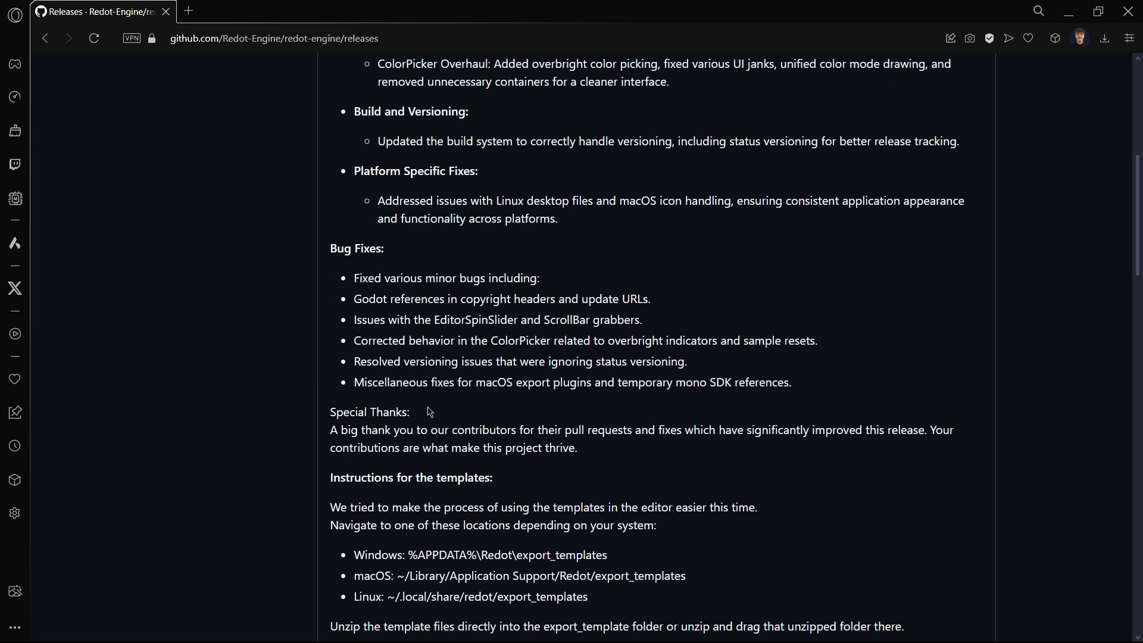
{"action": "mouse_move", "coordinate": [503, 408]}
{"action": "left_mouse_down"}
{"action": "mouse_move", "coordinate": [316, 402]}
{"action": "mouse_move", "coordinate": [506, 413]}
{"action": "left_mouse_up"}
{"action": "left_click", "coordinate": [327, 408]}
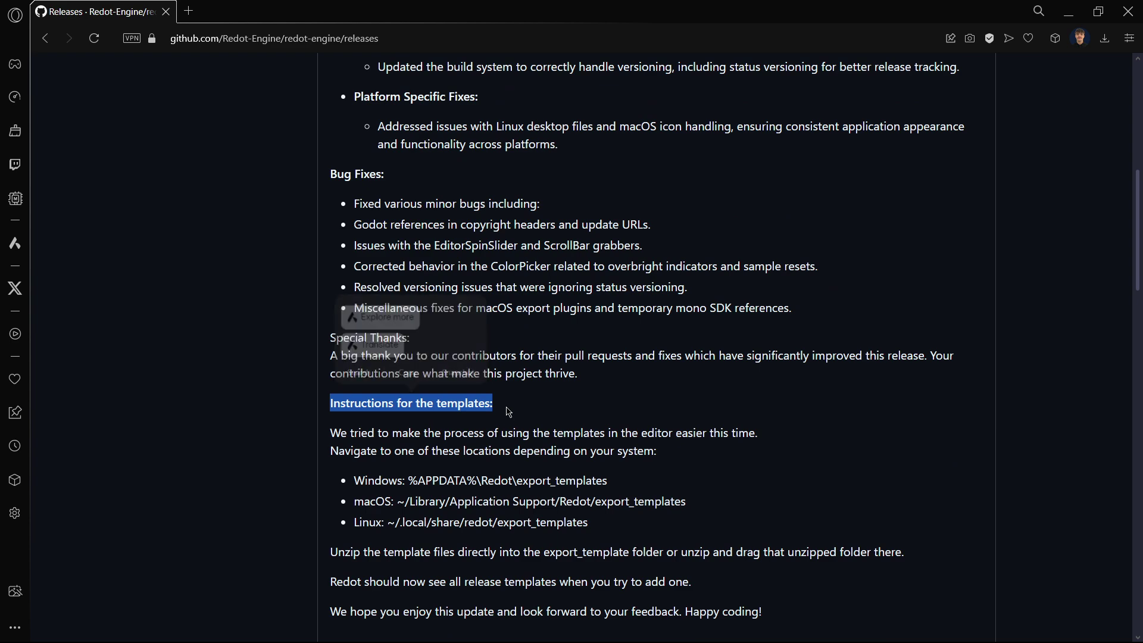
{"action": "left_click", "coordinate": [507, 411]}
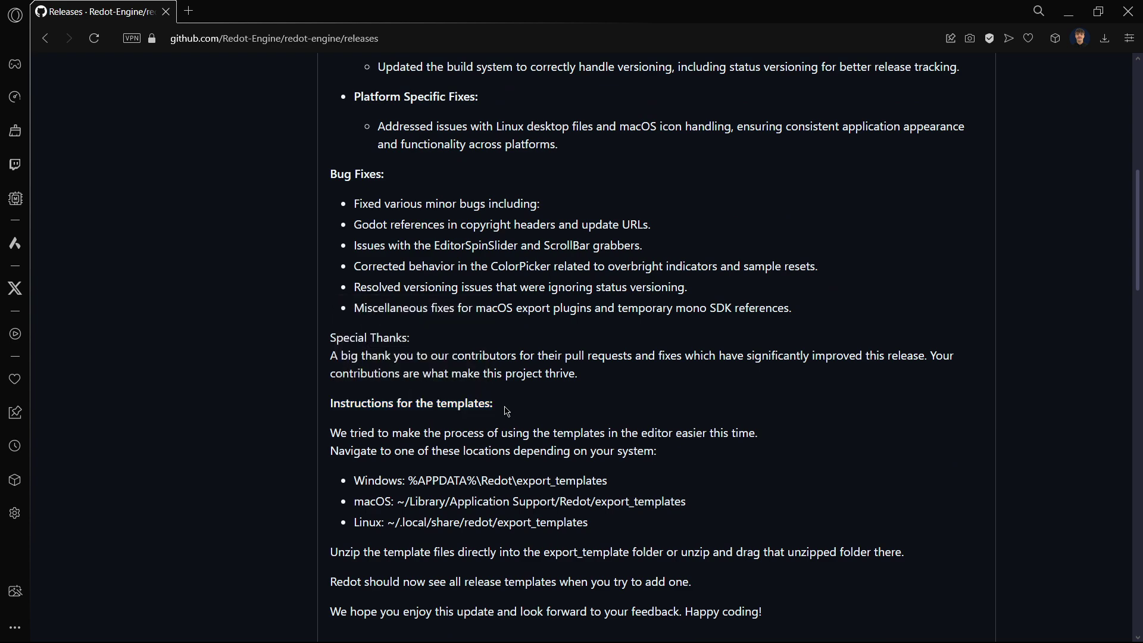
{"action": "scroll", "coordinate": [506, 412], "scroll_direction": "up", "scroll_amount": 10}
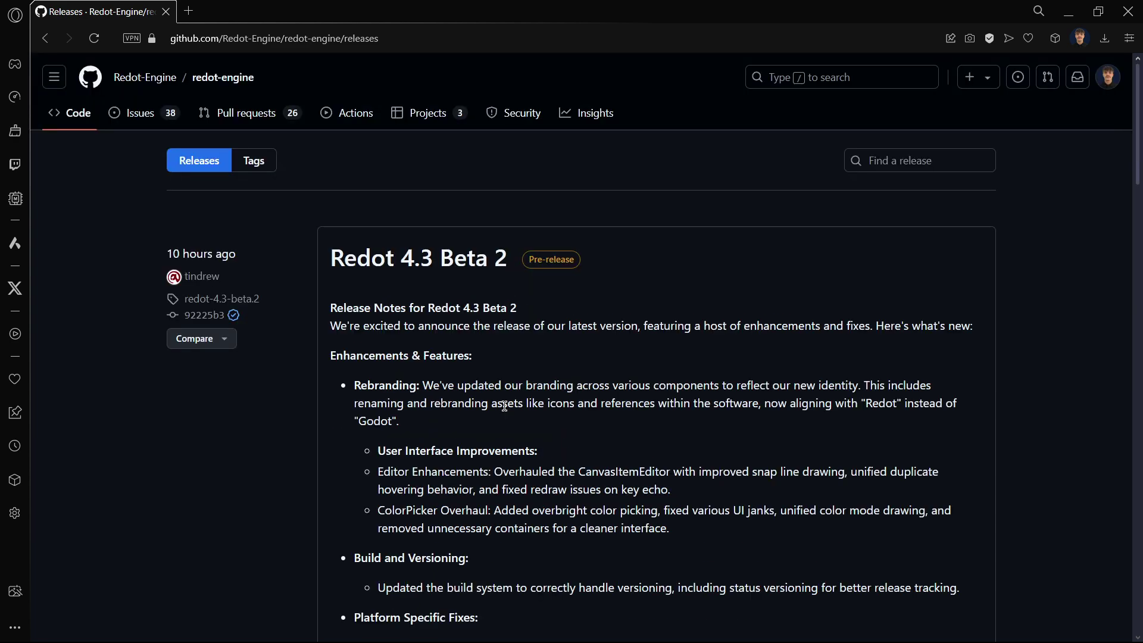
Step: Inspect the Redot-Engine address, then go back to the redot-engine repository main page
{"action": "left_click", "coordinate": [178, 39]}
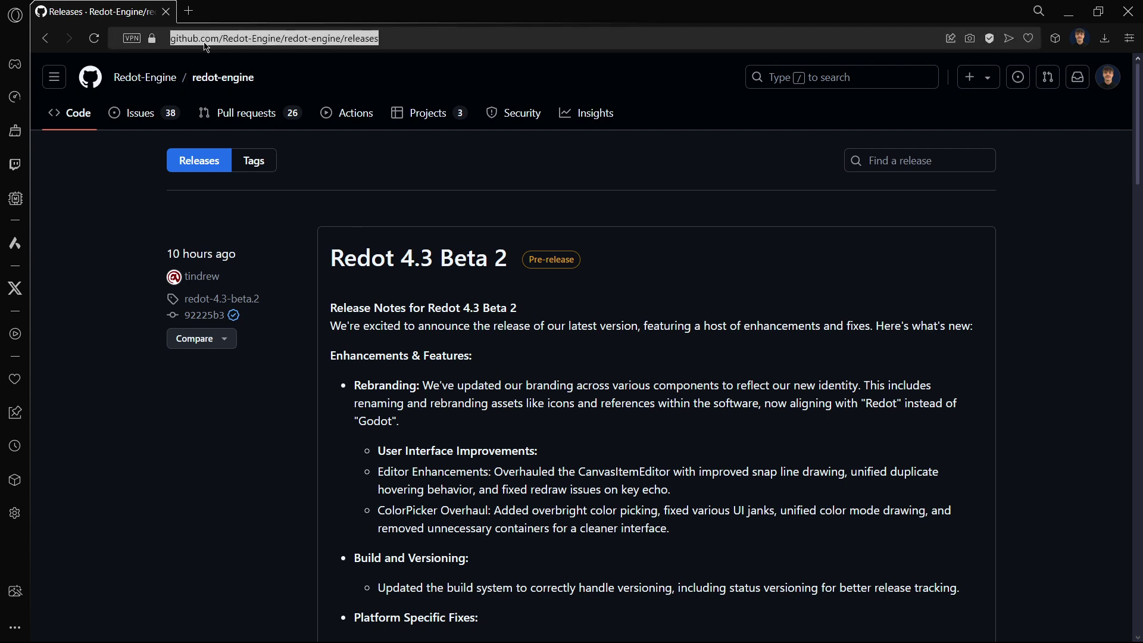
{"action": "double_click", "coordinate": [183, 39]}
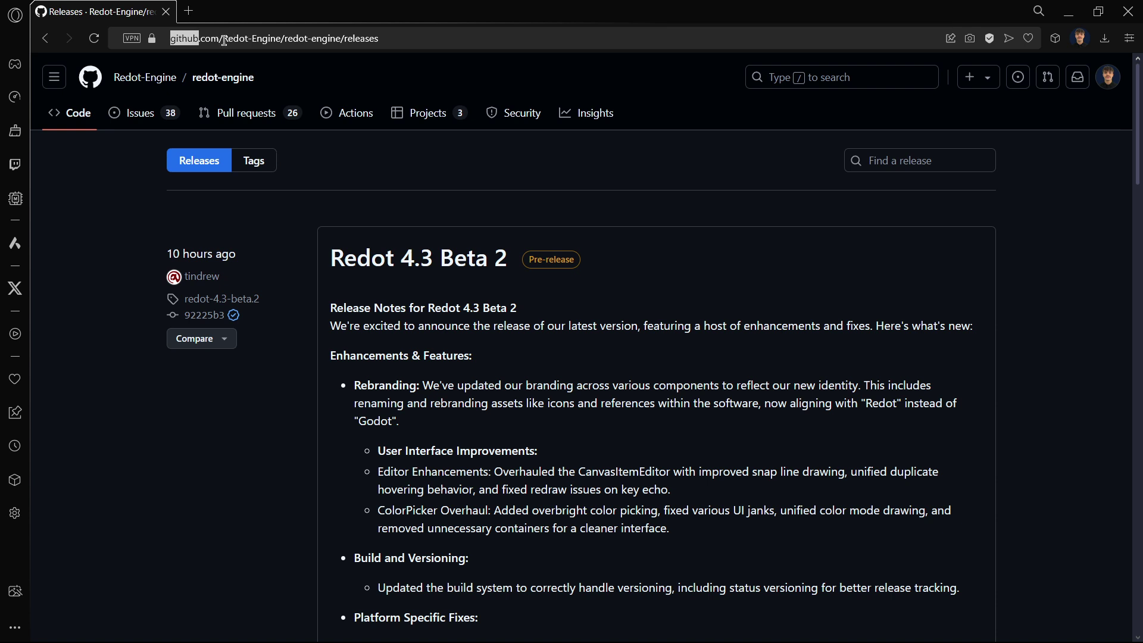
{"action": "left_click_drag", "start_coordinate": [225, 39], "coordinate": [281, 40]}
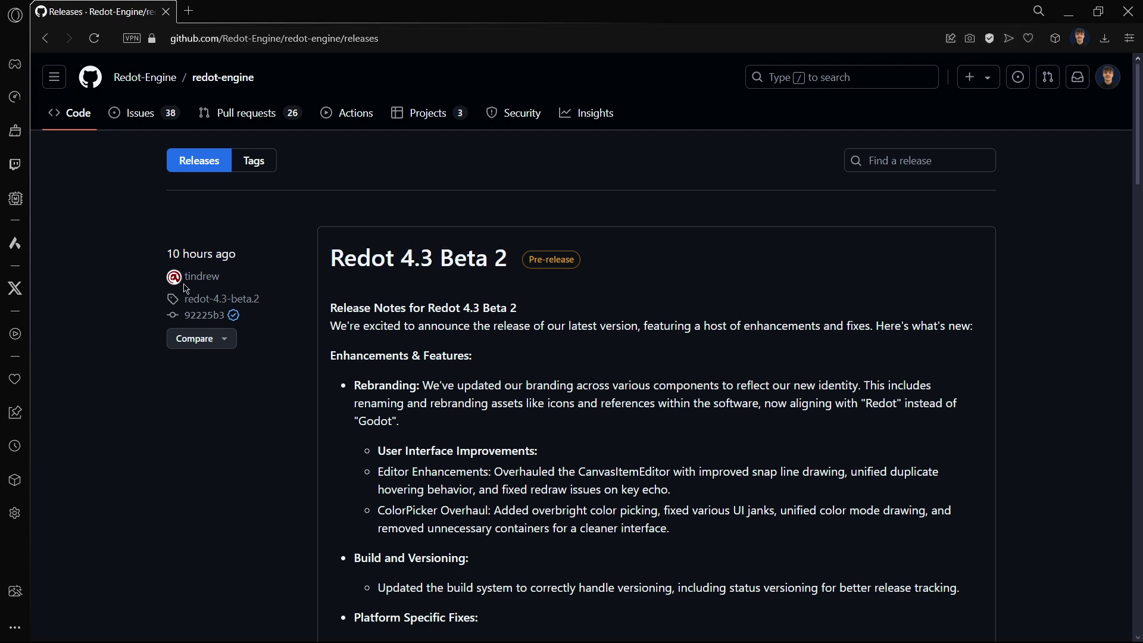
{"action": "key", "text": "alt+Left"}
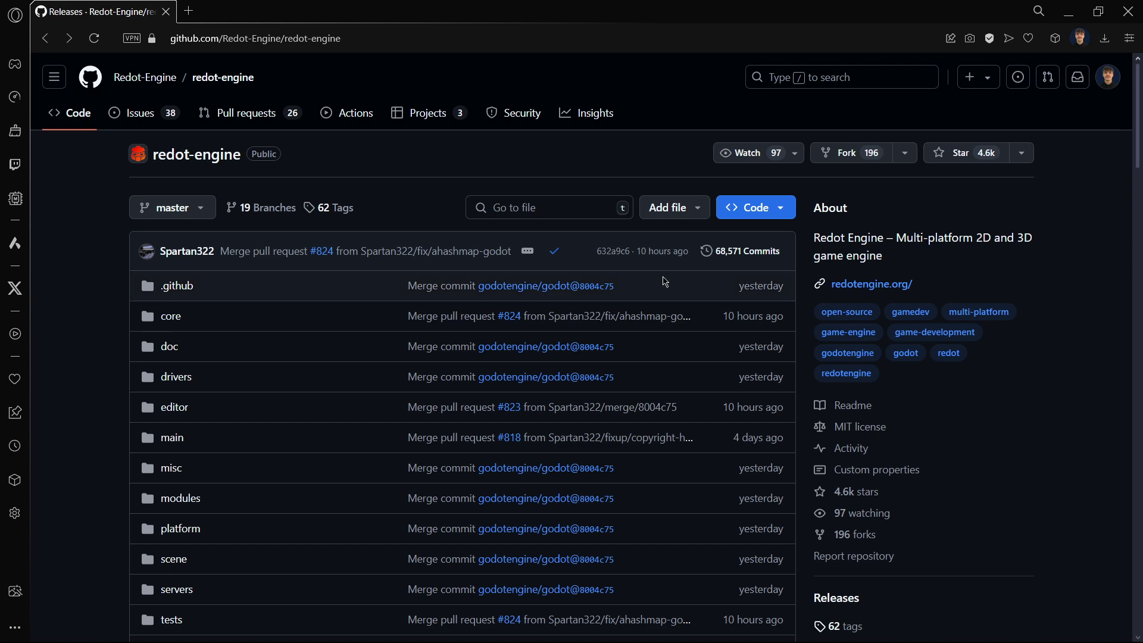
{"action": "scroll", "coordinate": [1003, 280], "scroll_direction": "down", "scroll_amount": 3}
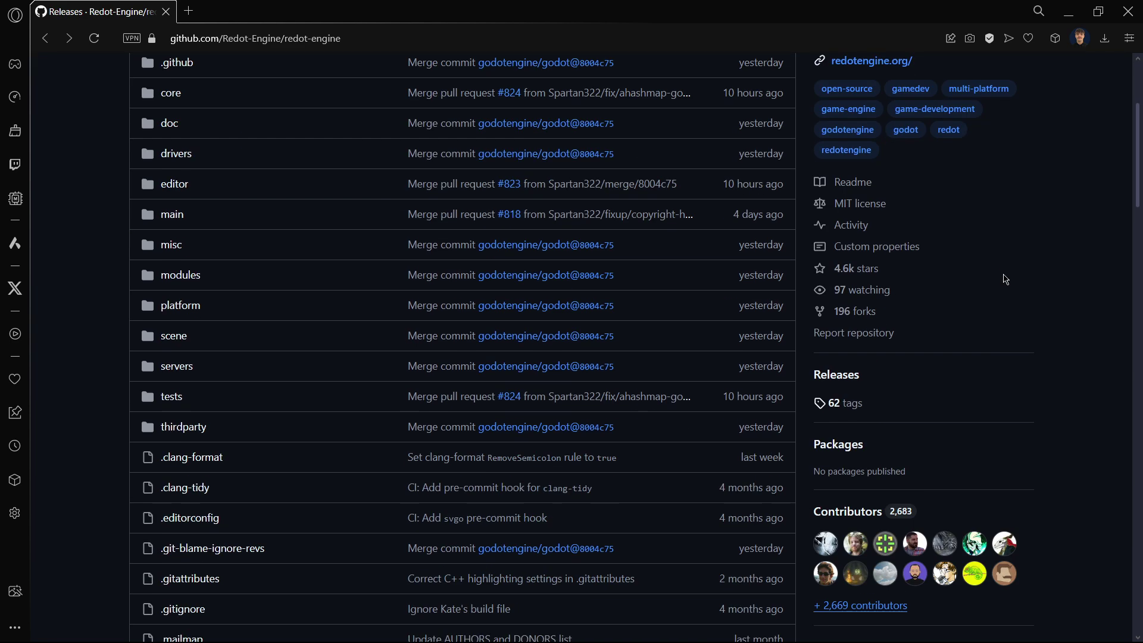
{"action": "left_click", "coordinate": [837, 375]}
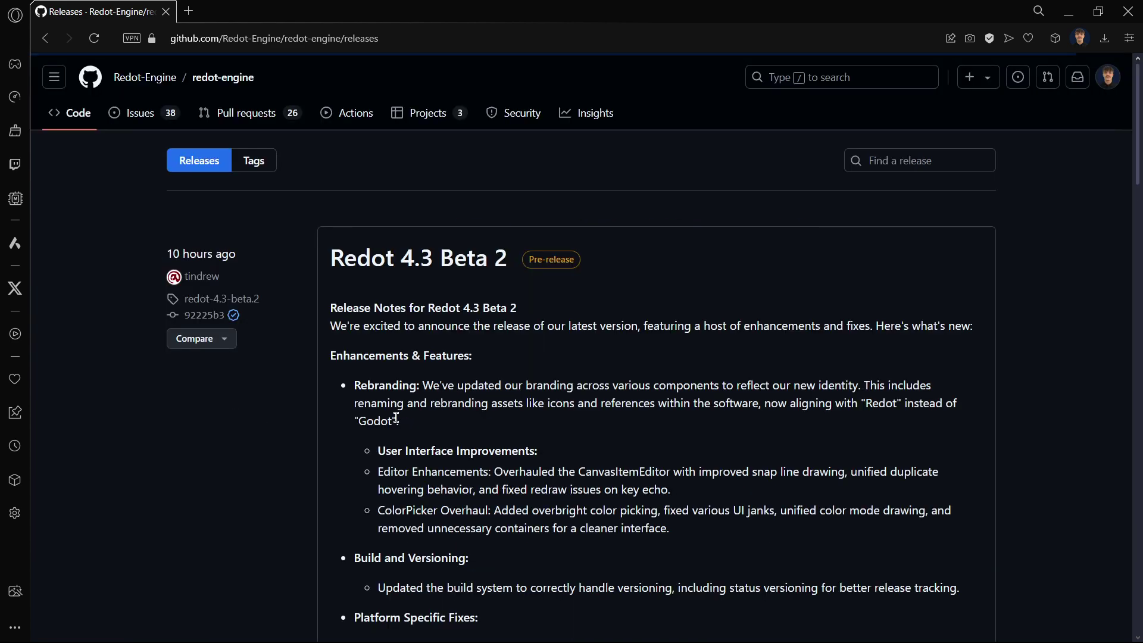
{"action": "key", "text": "alt+Left"}
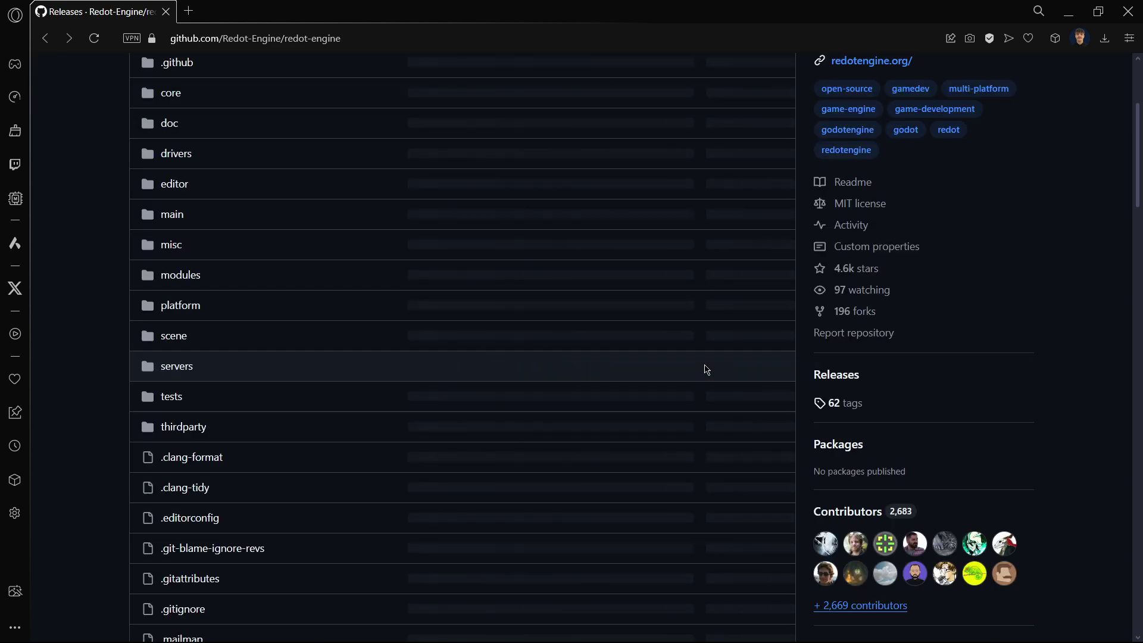
{"action": "scroll", "coordinate": [709, 365], "scroll_direction": "up", "scroll_amount": 3}
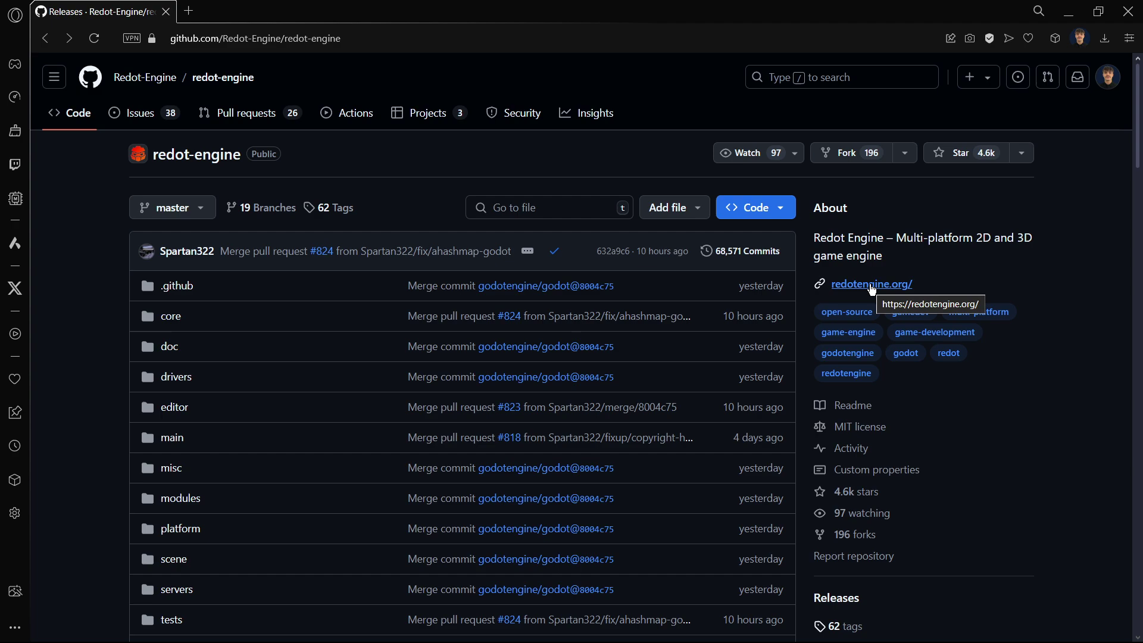
Step: Open redotengine.org in a second tab, view it, then return to GitHub
{"action": "middle_click", "coordinate": [872, 290]}
{"action": "left_click", "coordinate": [261, 7]}
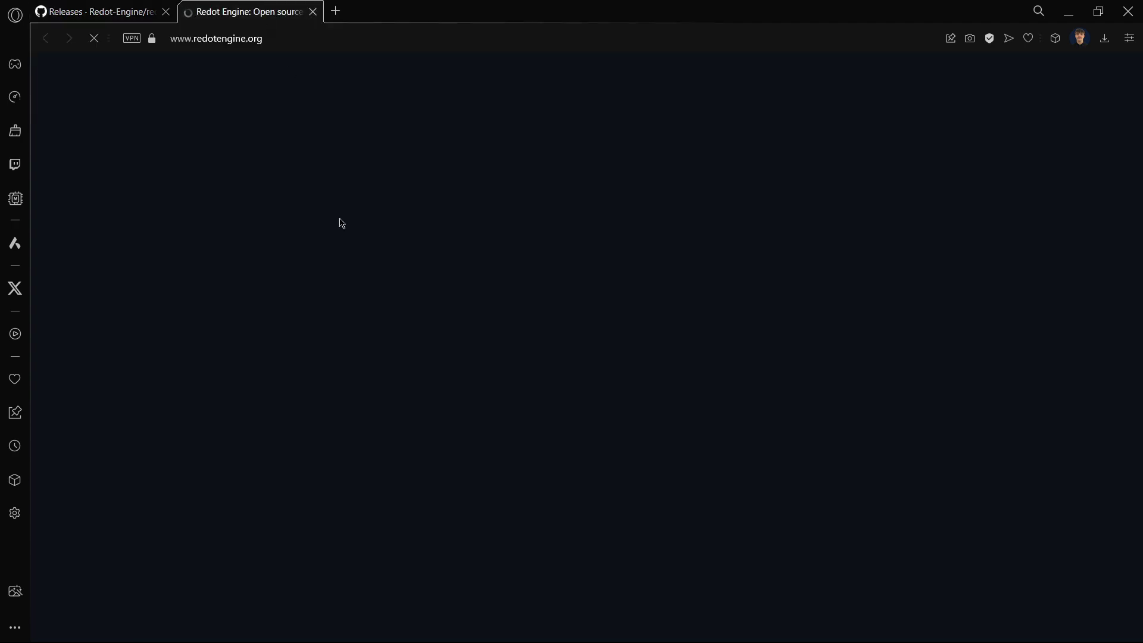
{"action": "scroll", "coordinate": [596, 404], "scroll_direction": "down", "scroll_amount": 6}
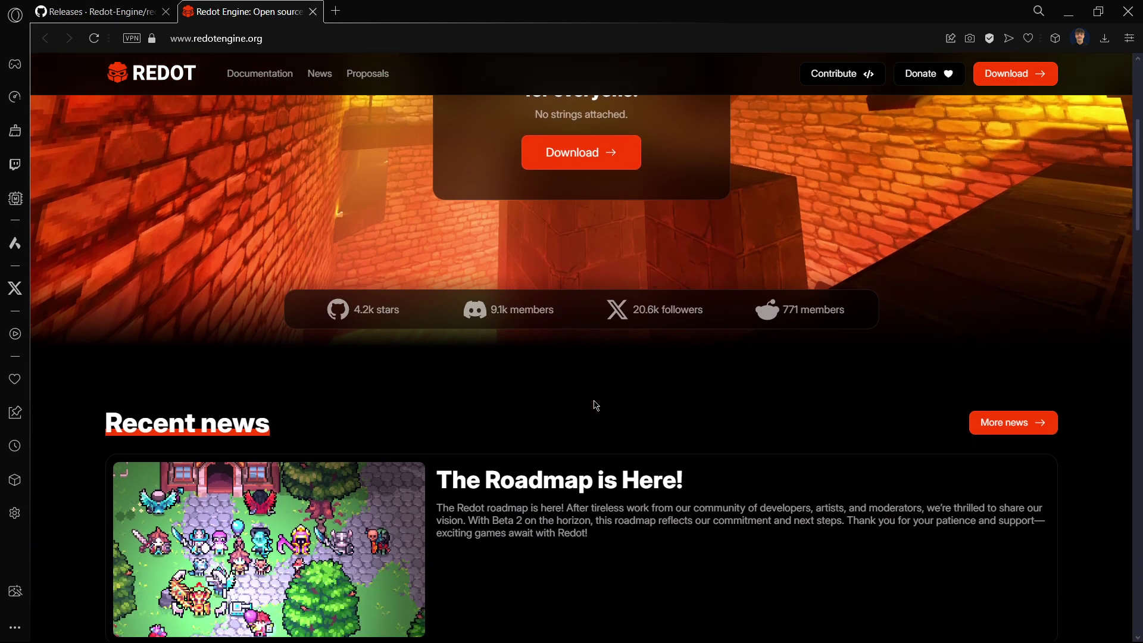
{"action": "key", "text": "ctrl+Tab"}
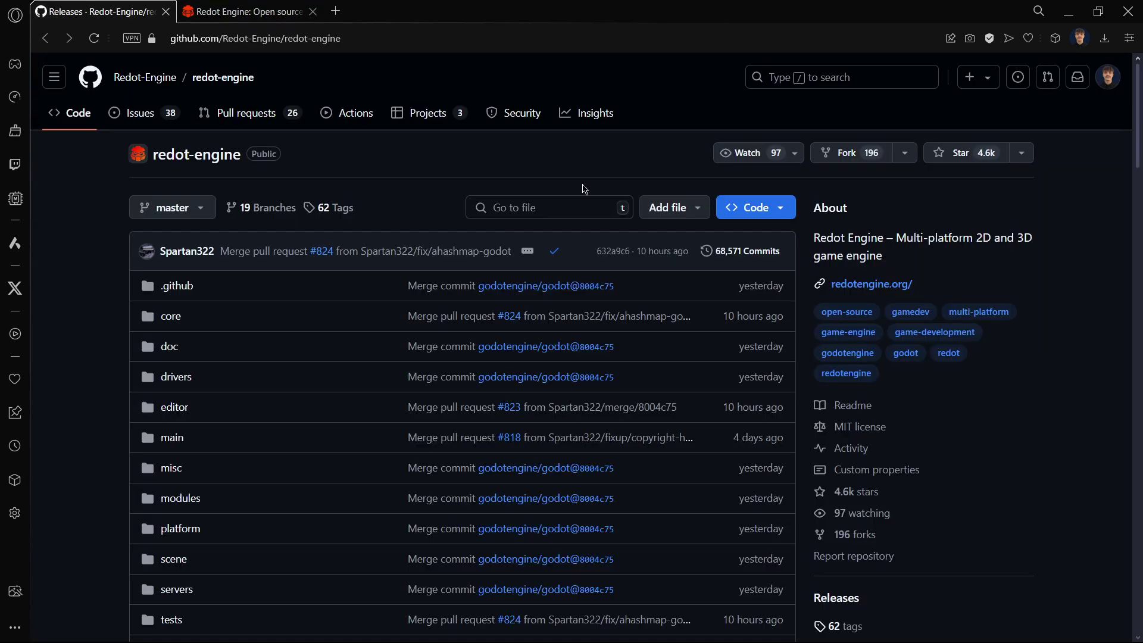
{"action": "scroll", "coordinate": [863, 393], "scroll_direction": "down", "scroll_amount": 3}
Step: Open the repository's Releases page and skim the Beta 2 Bug Fixes list
{"action": "left_click", "coordinate": [837, 375]}
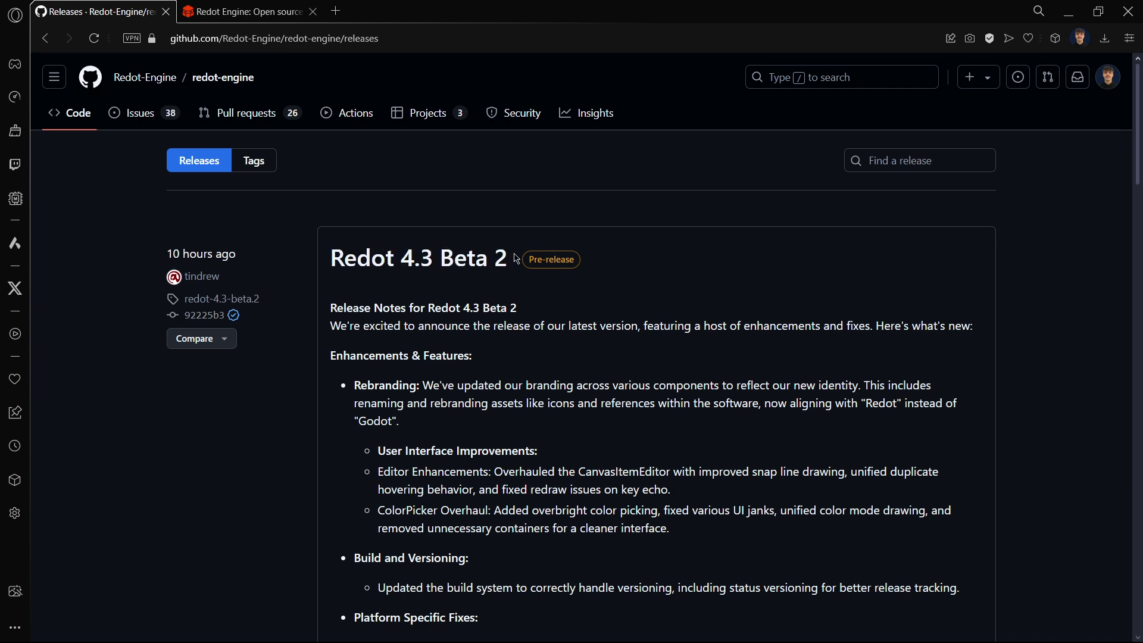
{"action": "scroll", "coordinate": [517, 258], "scroll_direction": "down", "scroll_amount": 5}
{"action": "scroll", "coordinate": [517, 258], "scroll_direction": "up", "scroll_amount": 3}
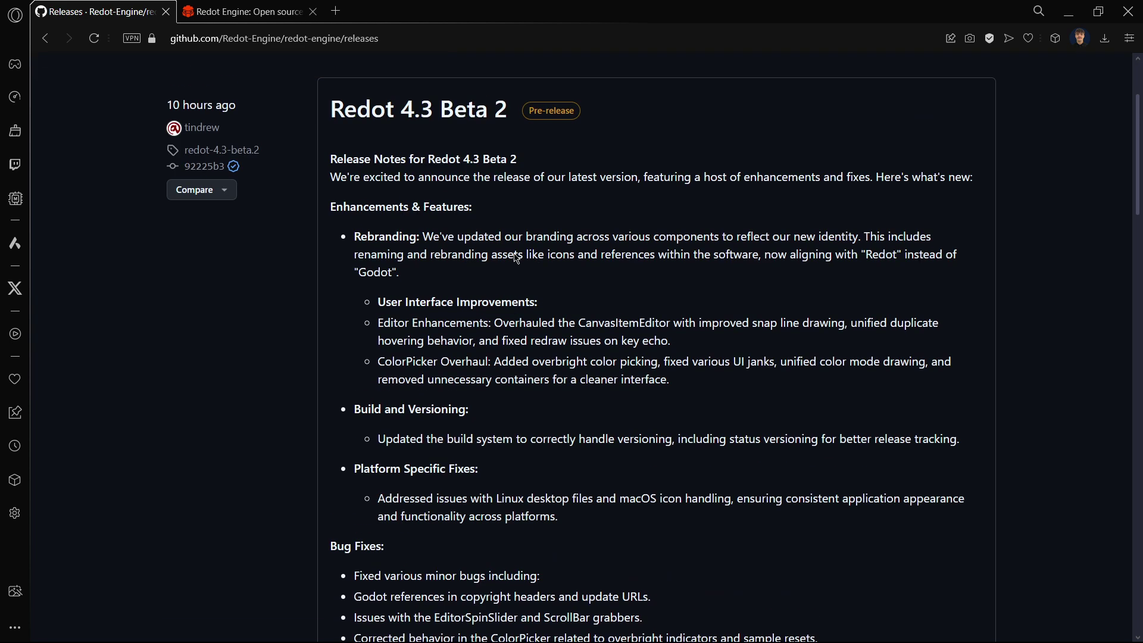
{"action": "scroll", "coordinate": [685, 205], "scroll_direction": "down", "scroll_amount": 1}
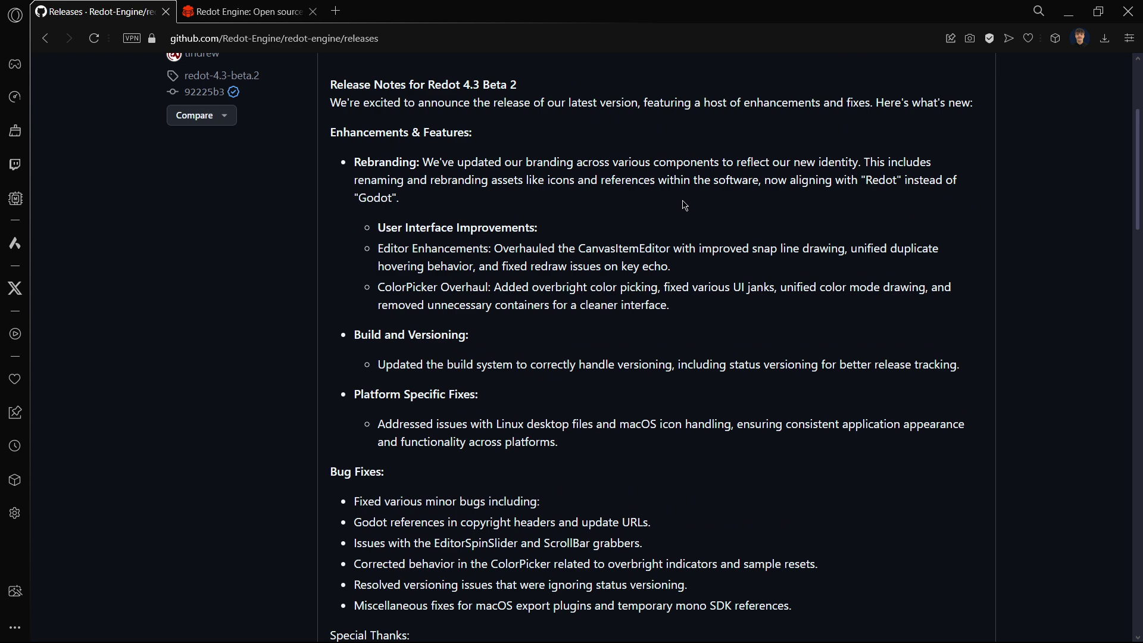
{"action": "left_click_drag", "start_coordinate": [817, 618], "coordinate": [325, 136]}
{"action": "left_click", "coordinate": [249, 282]}
Step: Expand the Assets list and download Redot_v4.3-beta.2_win64.exe.zip
{"action": "scroll", "coordinate": [235, 280], "scroll_direction": "down", "scroll_amount": 9}
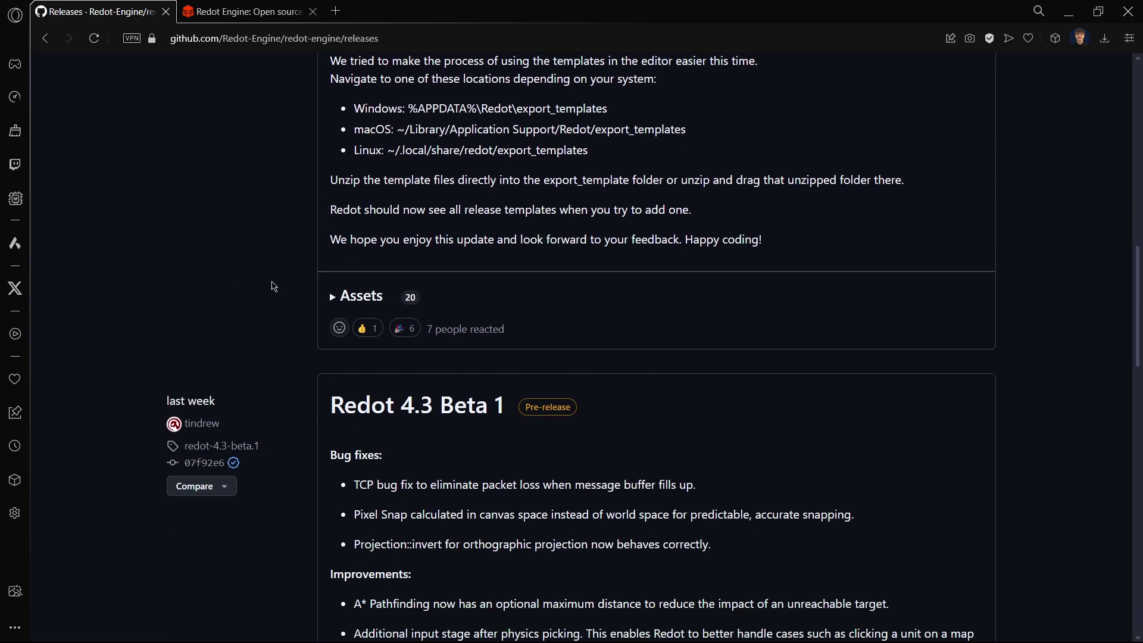
{"action": "left_click", "coordinate": [334, 298]}
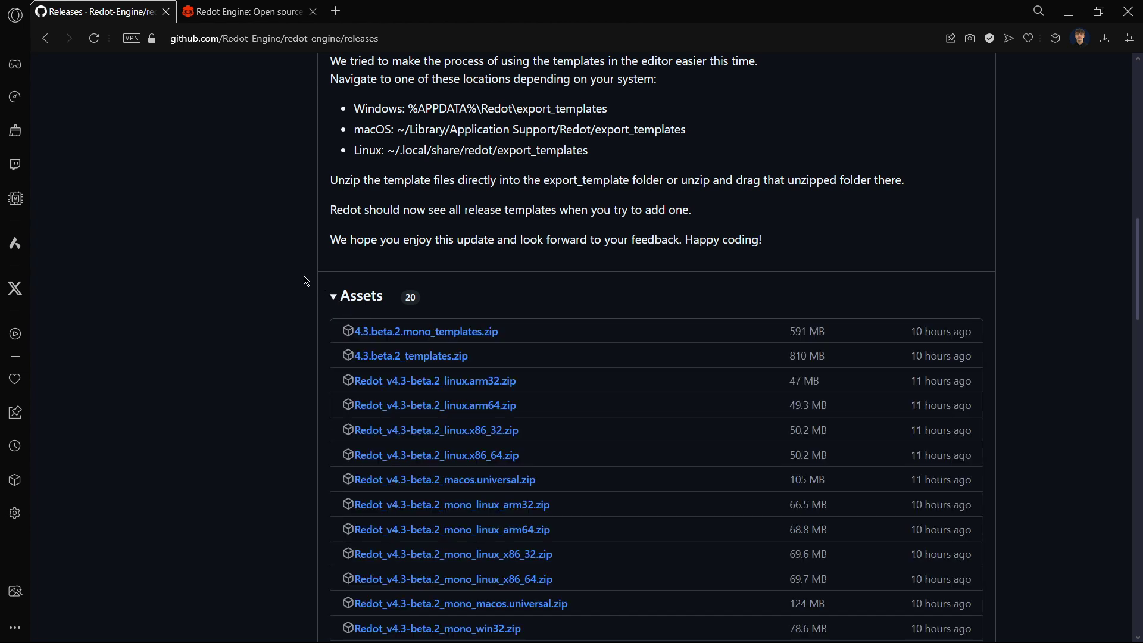
{"action": "scroll", "coordinate": [339, 281], "scroll_direction": "down", "scroll_amount": 1}
{"action": "scroll", "coordinate": [464, 316], "scroll_direction": "down", "scroll_amount": 2}
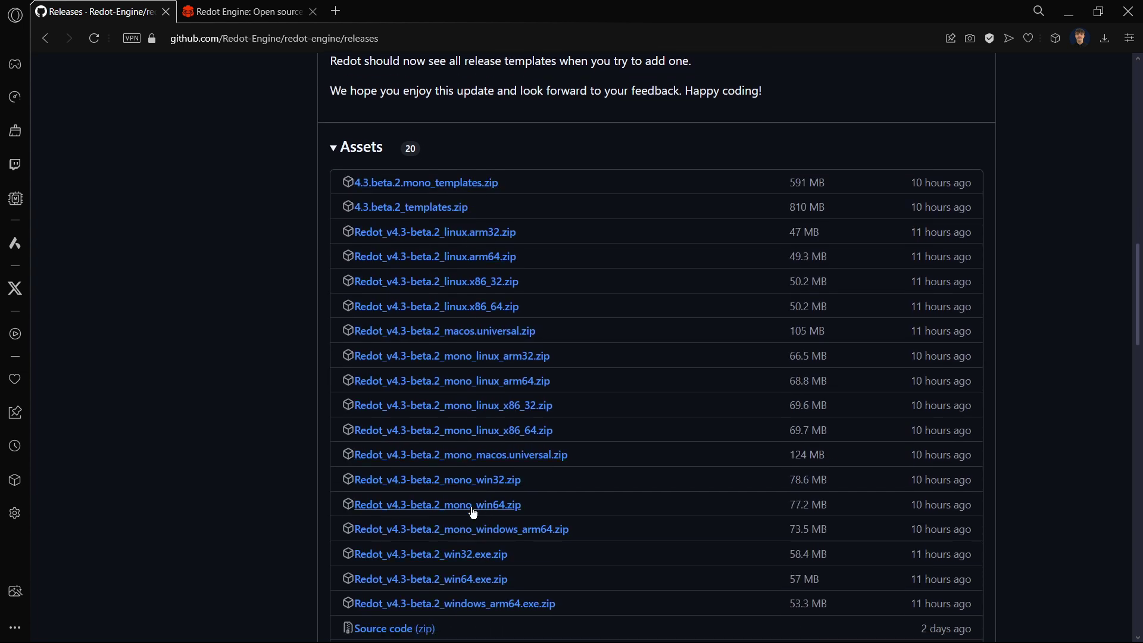
{"action": "left_click", "coordinate": [466, 584]}
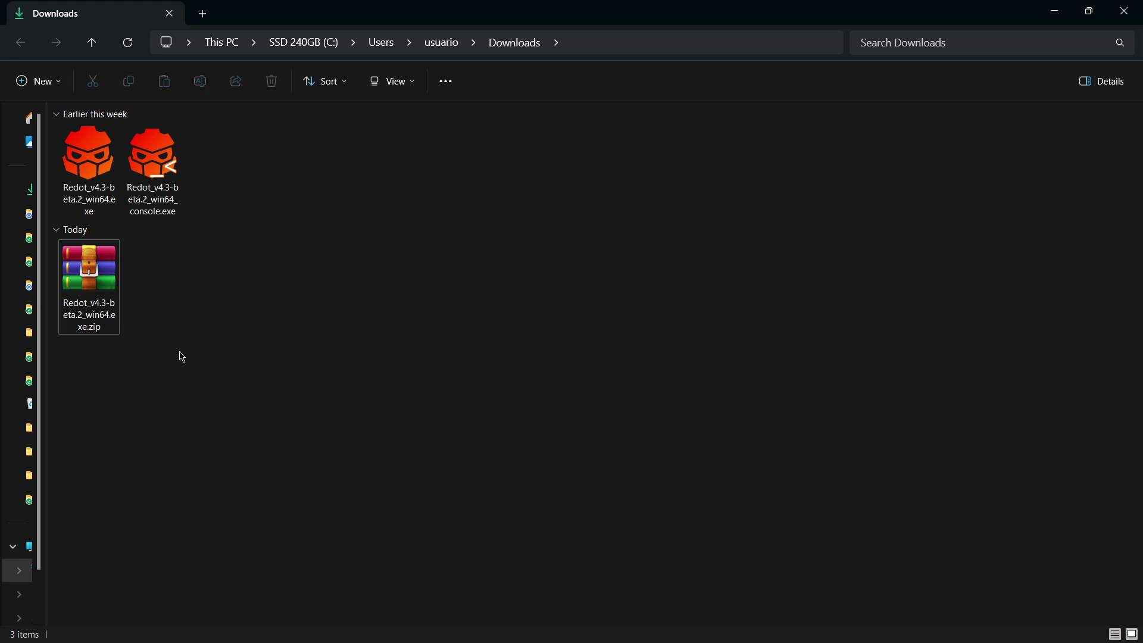
Step: Pick the Redot_v4.3-beta.2_win64.exe editor in Downloads to start the Project Manager
{"action": "left_click_drag", "start_coordinate": [240, 189], "coordinate": [168, 181]}
{"action": "left_click", "coordinate": [90, 172]}
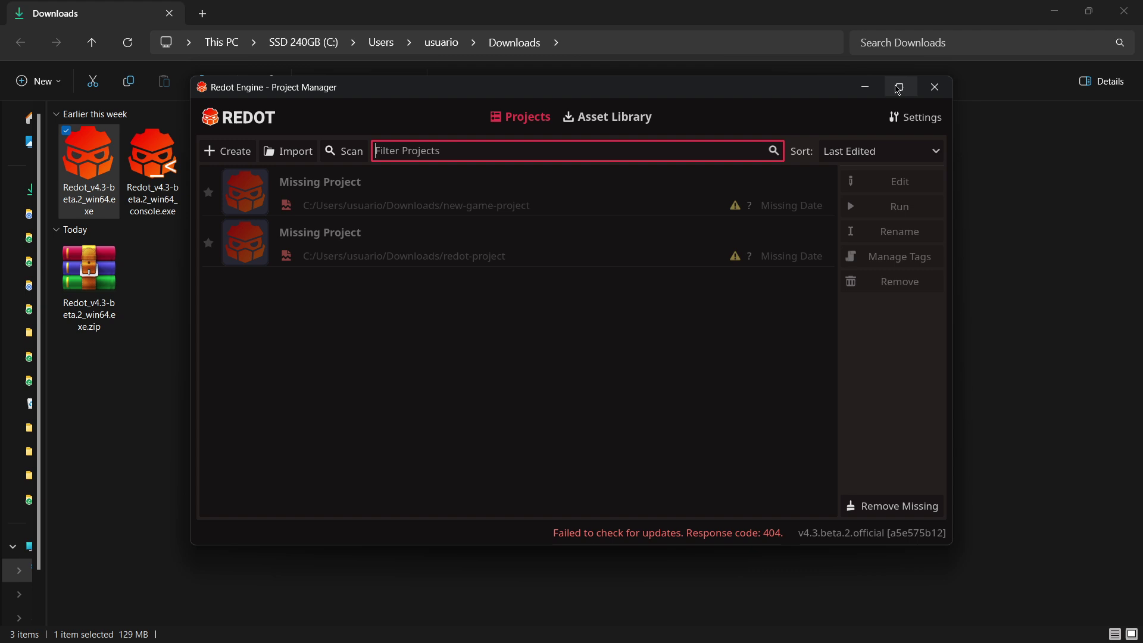
Step: Maximize the Project Manager and switch network mode to Offline and back to Online
{"action": "left_click", "coordinate": [898, 89]}
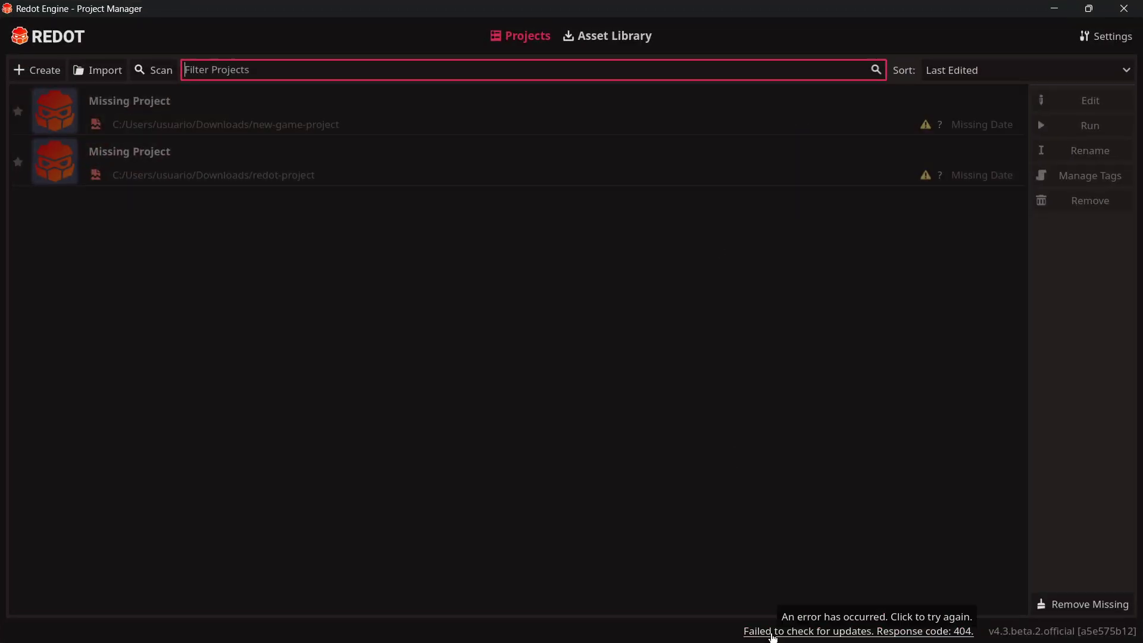
{"action": "left_click", "coordinate": [1091, 46]}
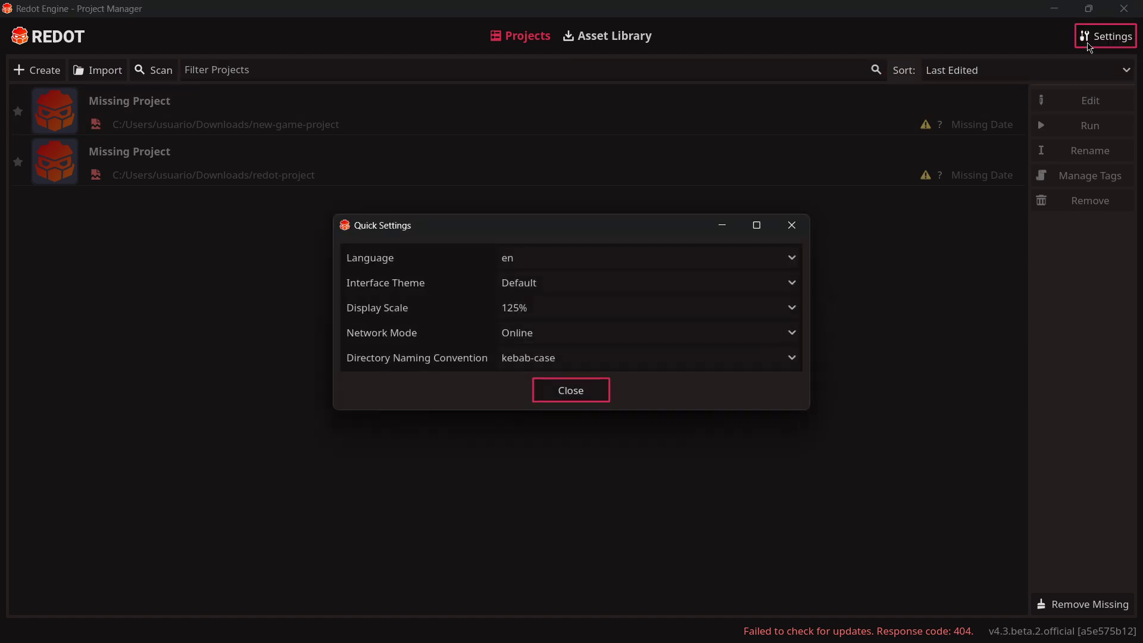
{"action": "left_click", "coordinate": [541, 340]}
{"action": "left_click", "coordinate": [542, 354]}
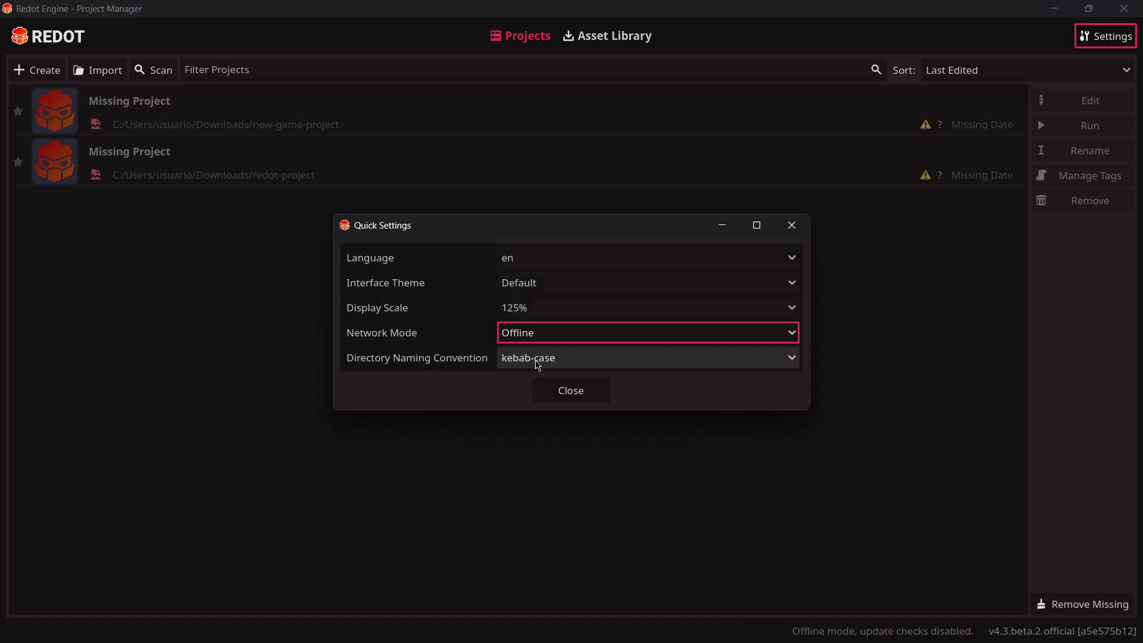
{"action": "left_click", "coordinate": [546, 339]}
{"action": "left_click", "coordinate": [527, 375]}
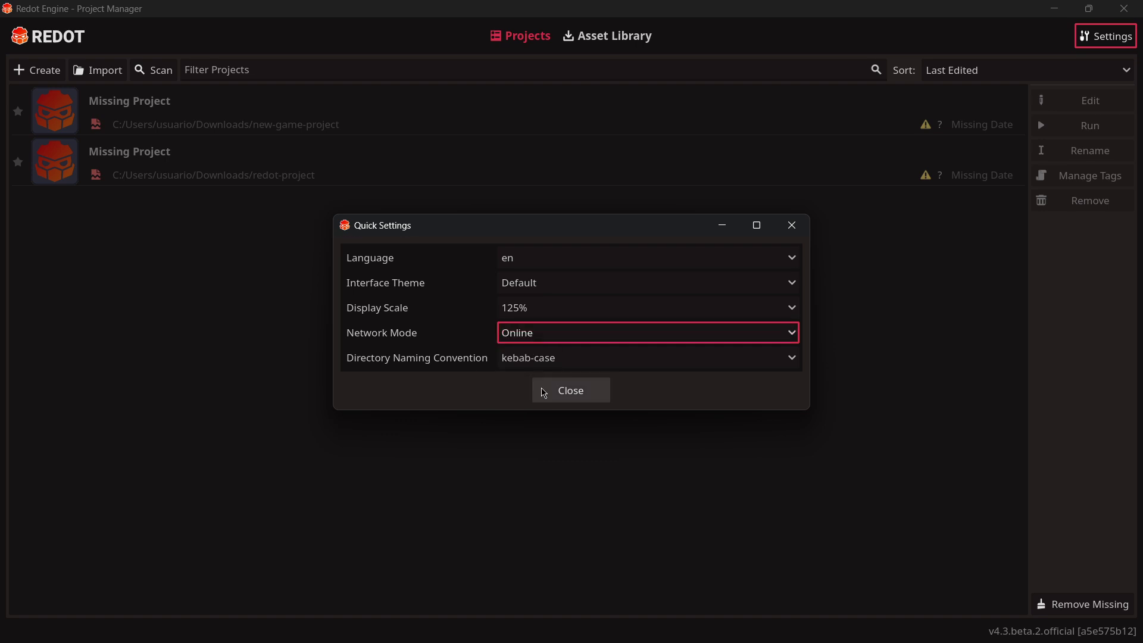
{"action": "left_click", "coordinate": [548, 392]}
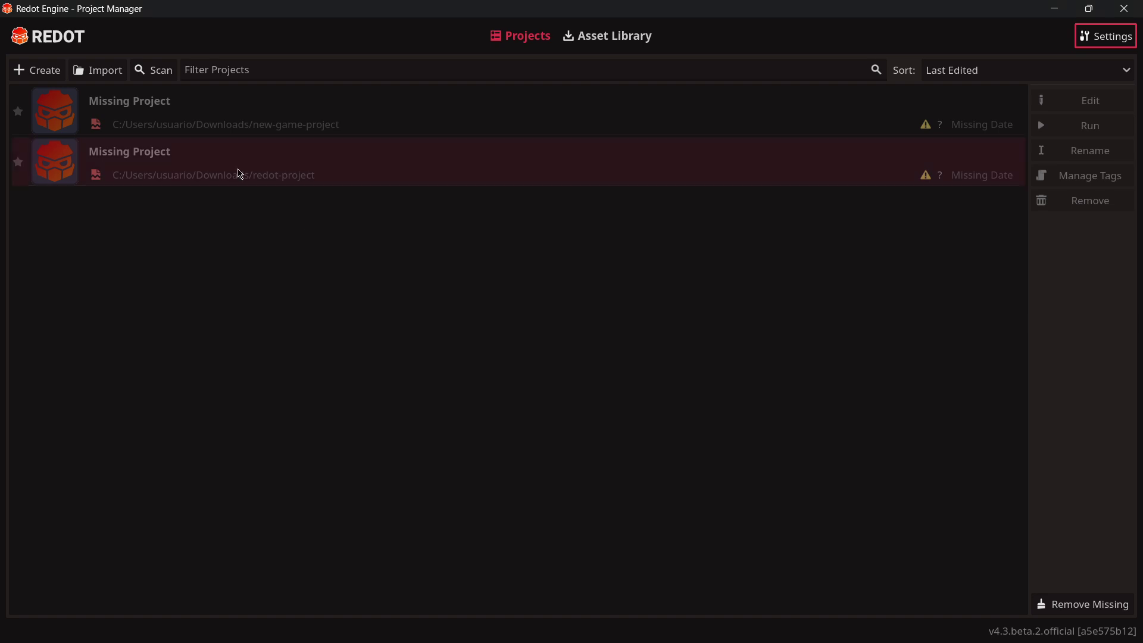
Step: Create the '4.3 beta 2' project in the Downloads folder with Create & Edit
{"action": "left_click", "coordinate": [47, 73]}
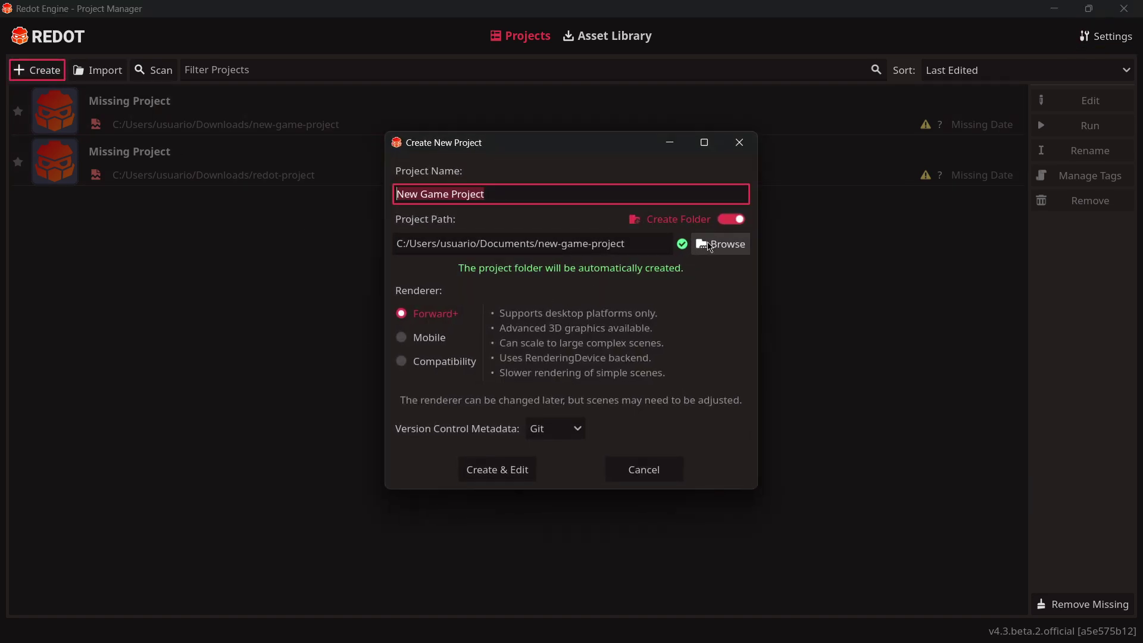
{"action": "left_click", "coordinate": [719, 243]}
{"action": "left_click", "coordinate": [245, 354]}
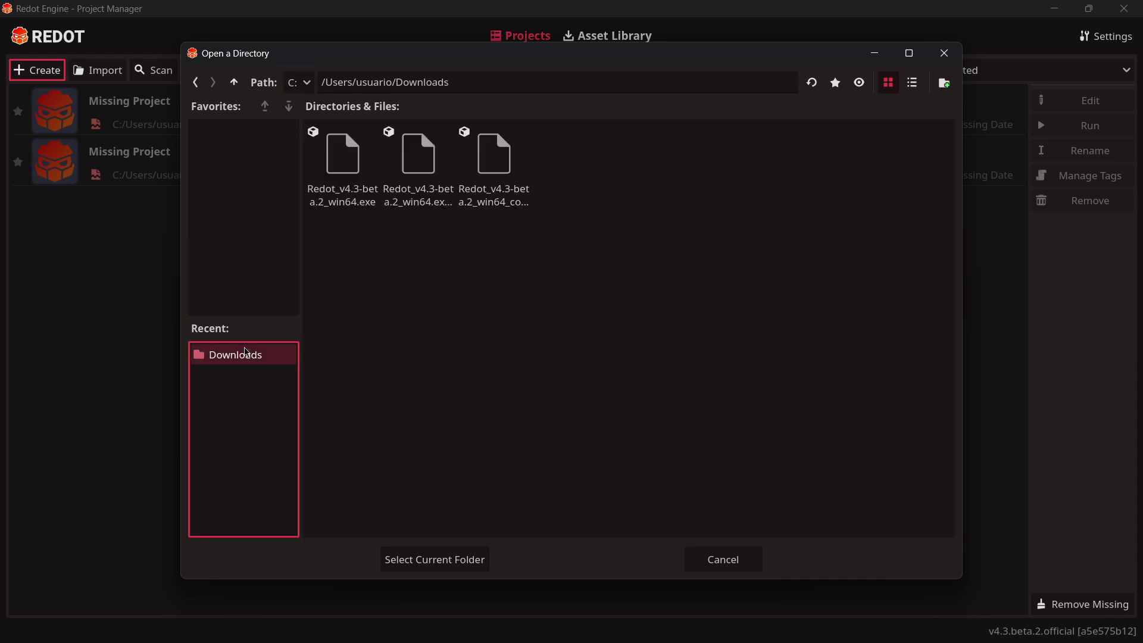
{"action": "left_click", "coordinate": [435, 559]}
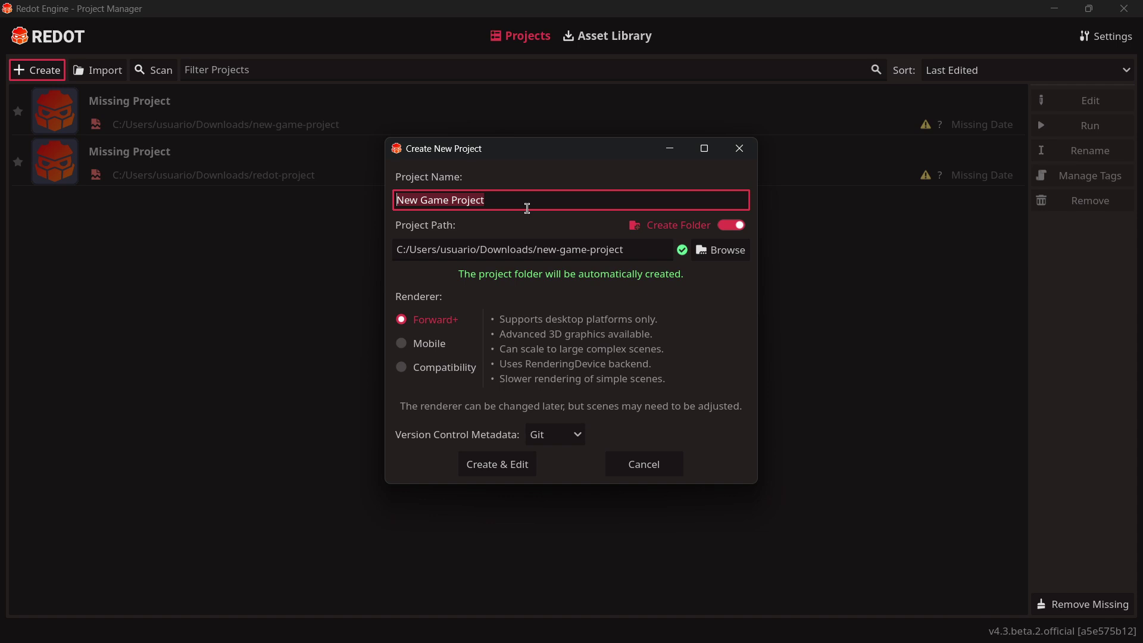
{"action": "type", "text": "4.3 beta 2"}
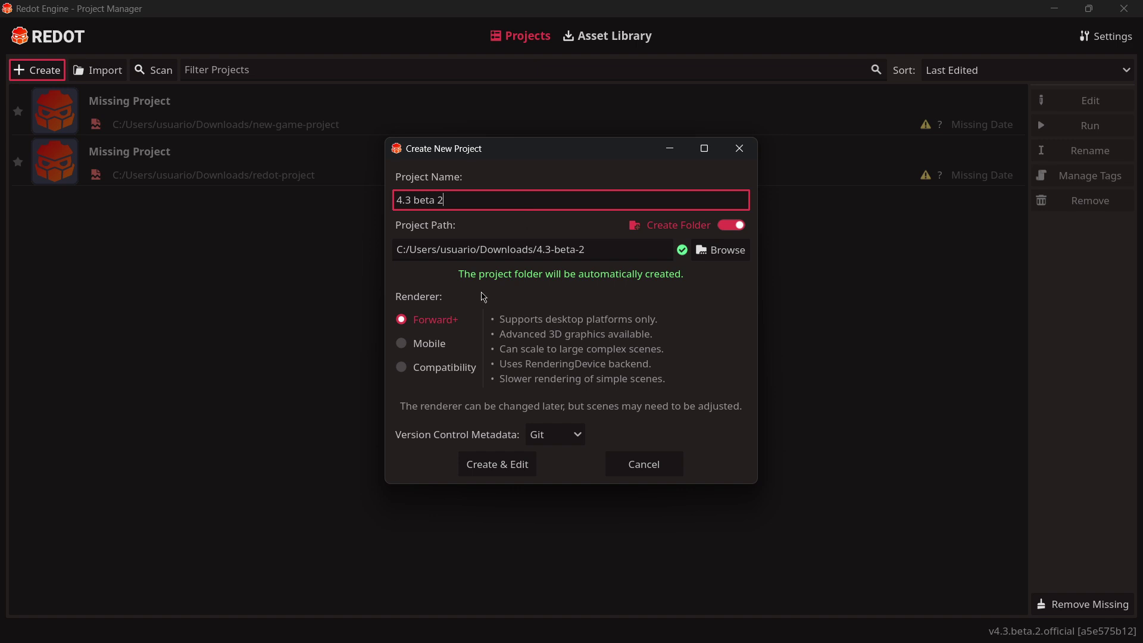
{"action": "left_click", "coordinate": [486, 454]}
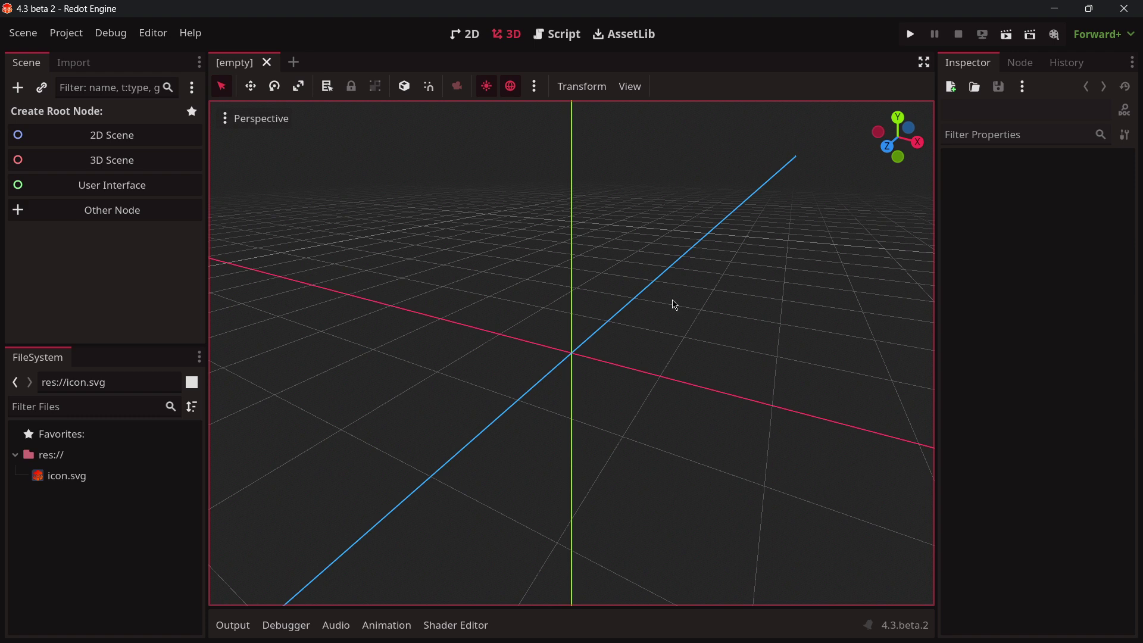
Step: Review the startup messages in the Output log, then hide it
{"action": "left_click", "coordinate": [234, 624]}
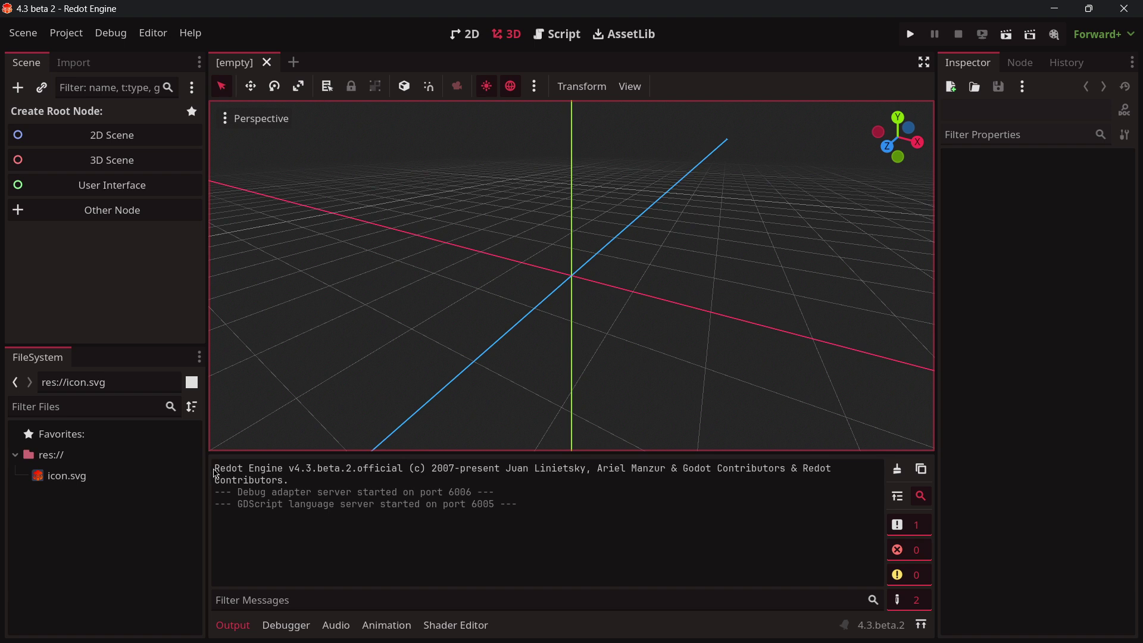
{"action": "left_click_drag", "start_coordinate": [215, 469], "coordinate": [456, 506]}
{"action": "left_click", "coordinate": [223, 627]}
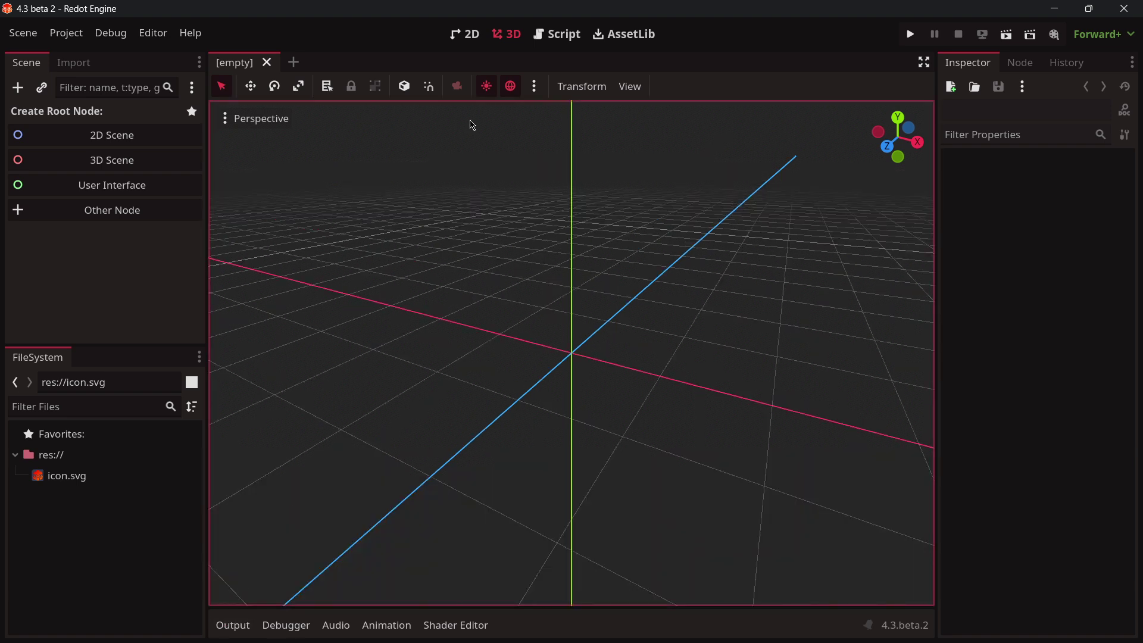
Step: Pan and zoom the 2D canvas, then visit the 3D, AssetLib and Script workspaces
{"action": "left_click", "coordinate": [465, 33]}
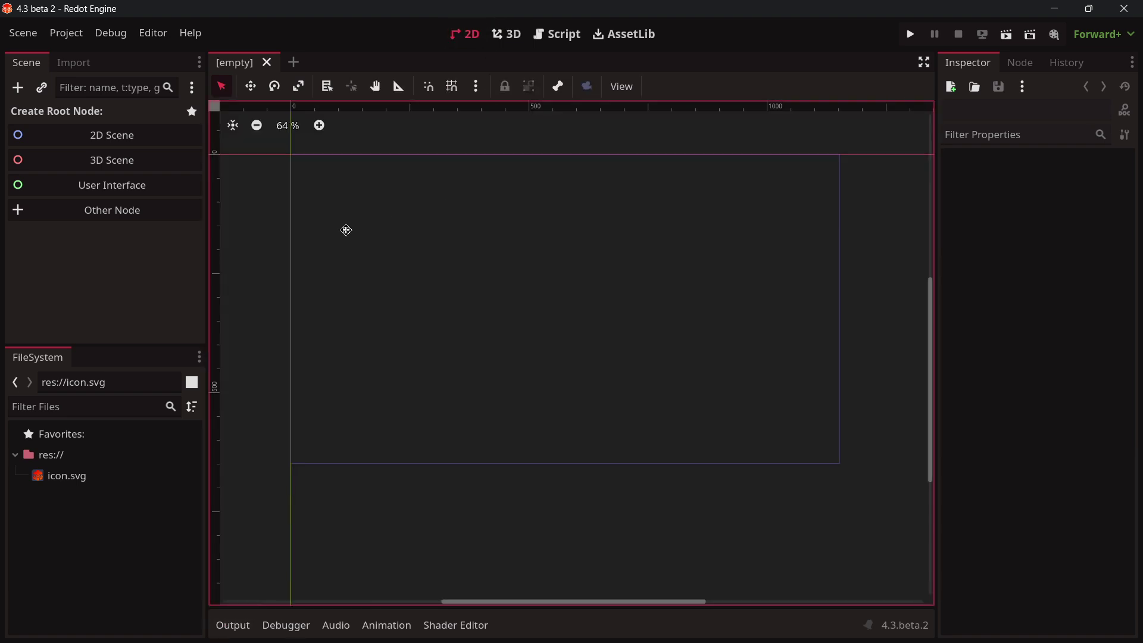
{"action": "mouse_move", "coordinate": [347, 230]}
{"action": "middle_mouse_down"}
{"action": "mouse_move", "coordinate": [373, 191]}
{"action": "mouse_move", "coordinate": [363, 245]}
{"action": "middle_mouse_up"}
{"action": "scroll", "coordinate": [563, 258], "scroll_direction": "up", "scroll_amount": 1}
{"action": "scroll", "coordinate": [563, 258], "scroll_direction": "down", "scroll_amount": 1}
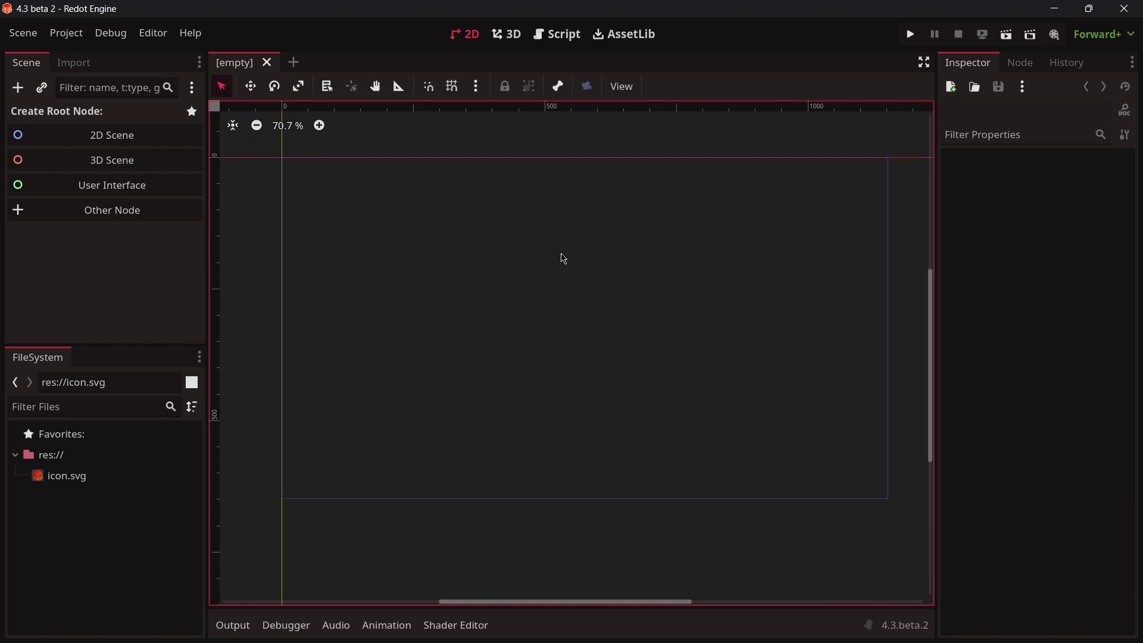
{"action": "middle_click_drag", "start_coordinate": [460, 250], "coordinate": [445, 285]}
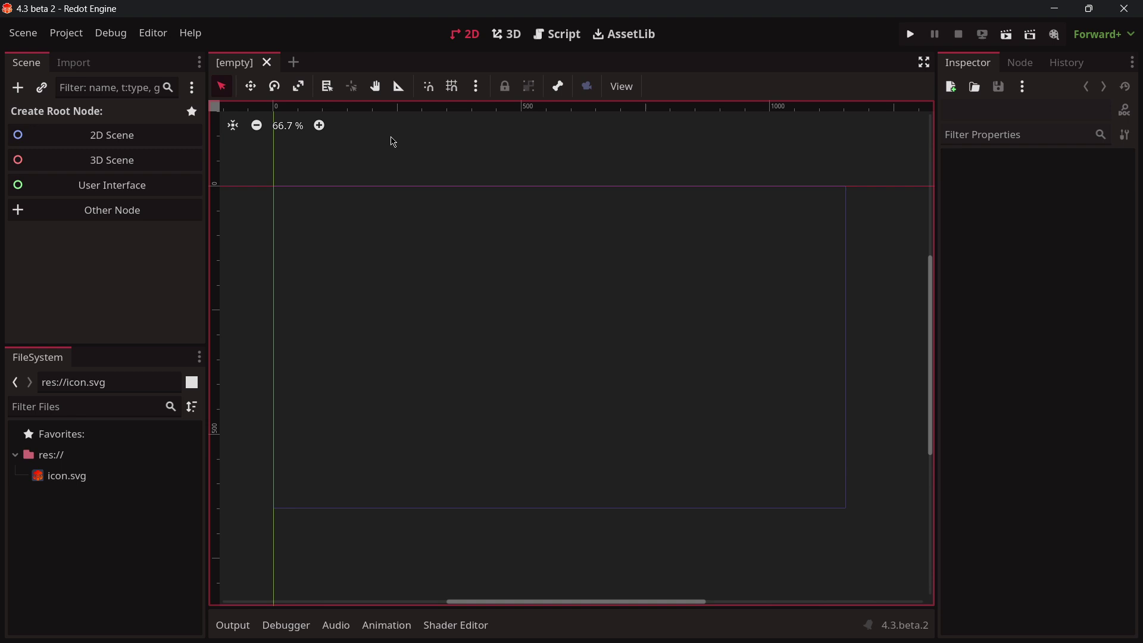
{"action": "left_click", "coordinate": [507, 34]}
{"action": "left_click", "coordinate": [558, 33]}
{"action": "left_click", "coordinate": [627, 34]}
{"action": "left_click", "coordinate": [558, 34]}
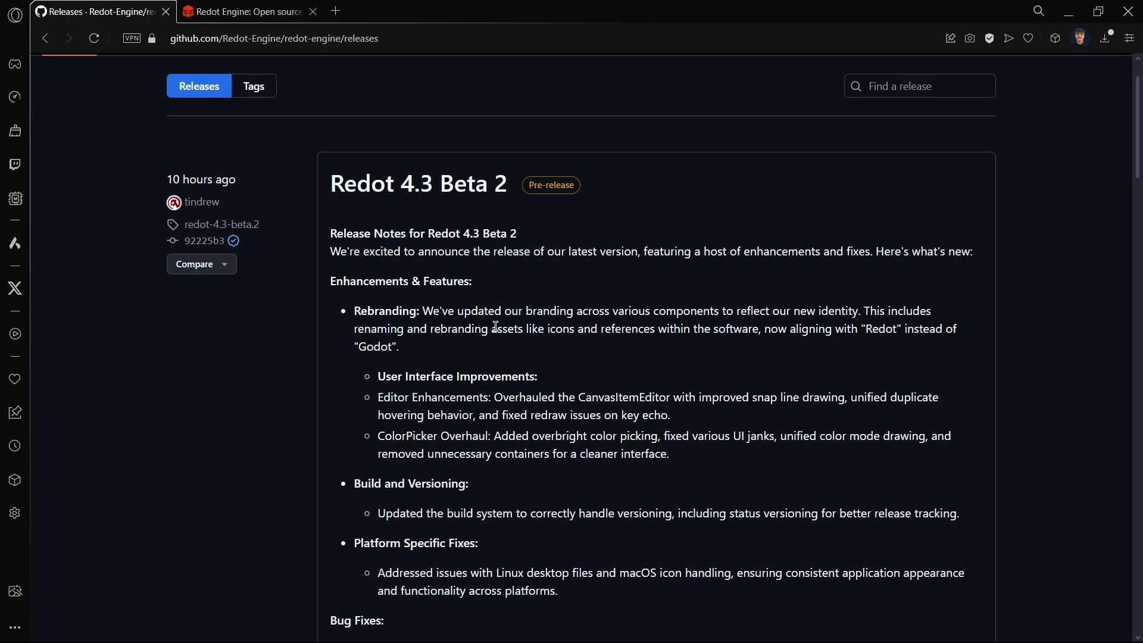
Step: Highlight the 'Rebranding:' heading in the notes, then bring the Redot editor forward
{"action": "left_click_drag", "start_coordinate": [358, 308], "coordinate": [418, 310]}
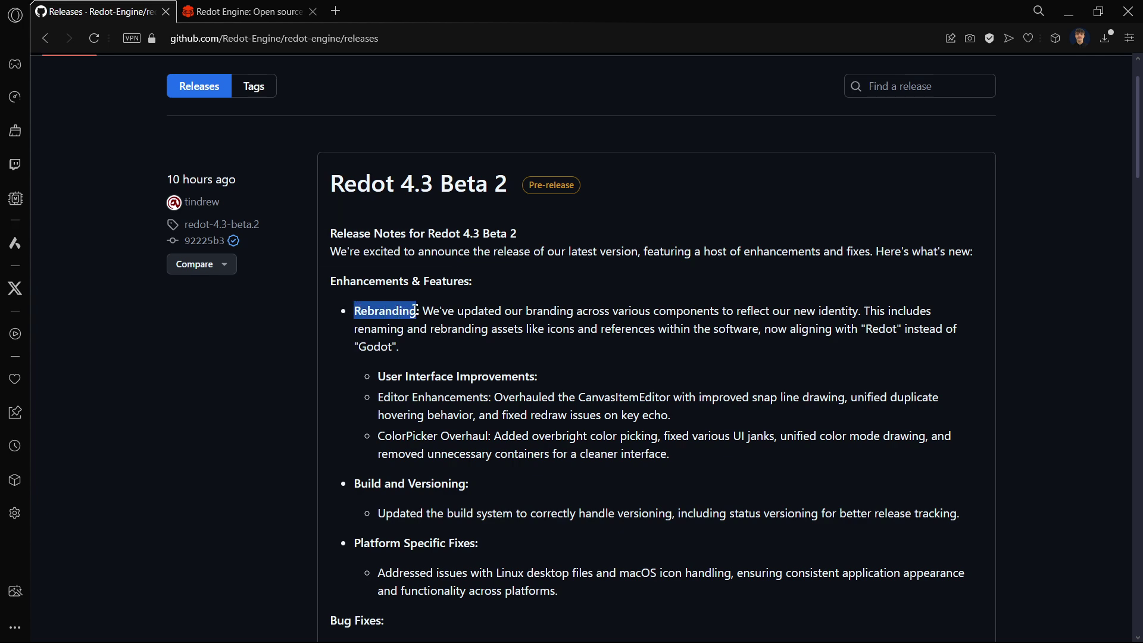
{"action": "left_click", "coordinate": [258, 131]}
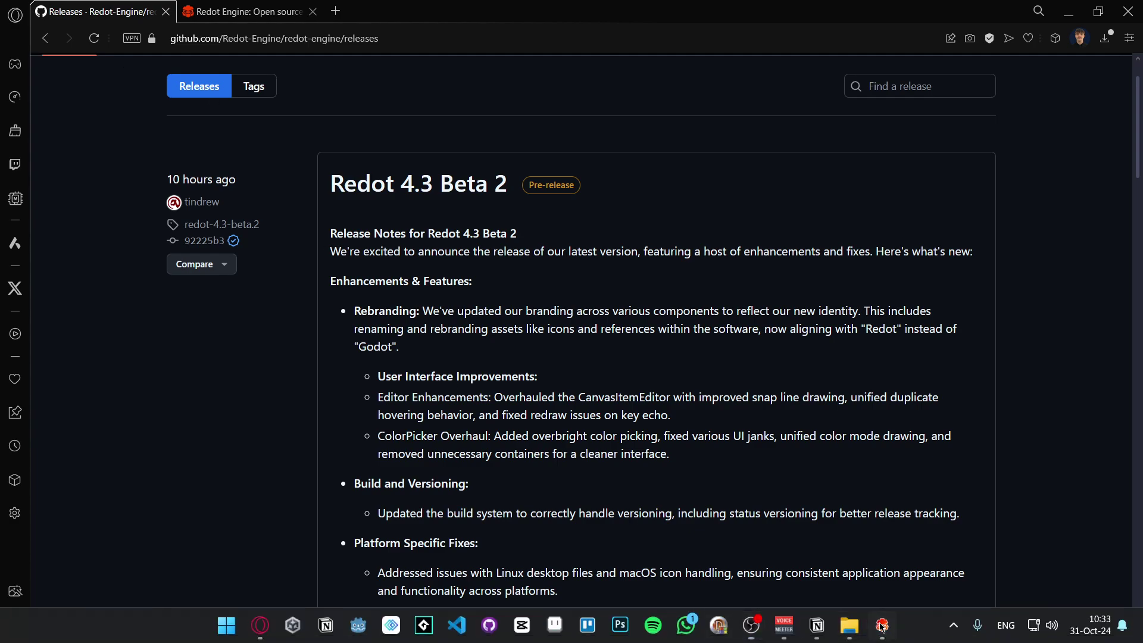
{"action": "left_click", "coordinate": [883, 625]}
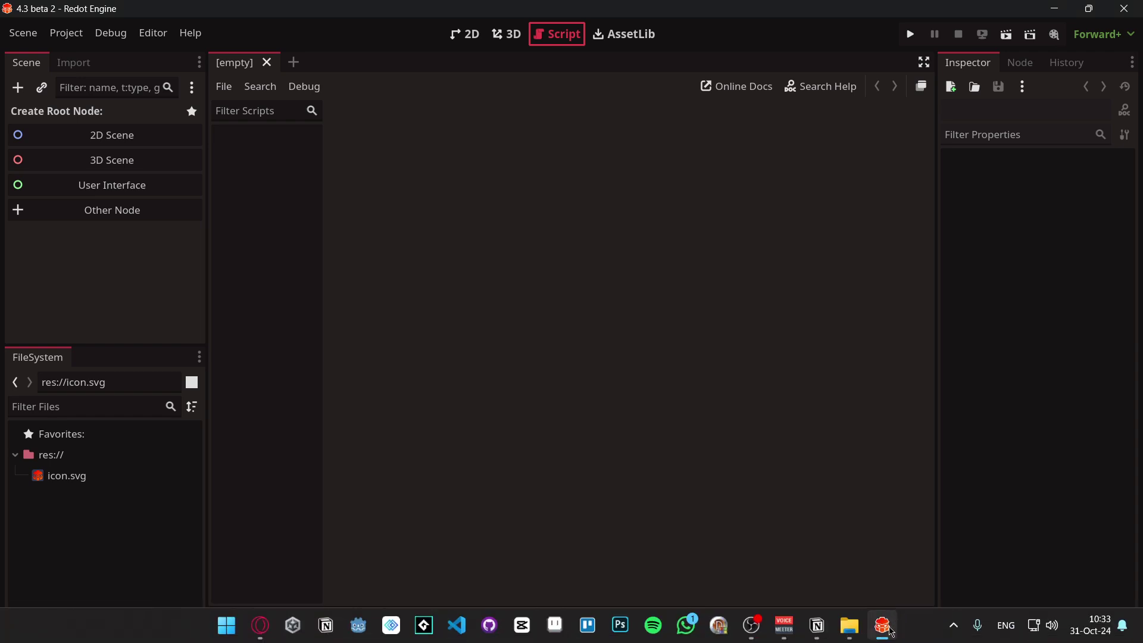
{"action": "mouse_move", "coordinate": [883, 628]}
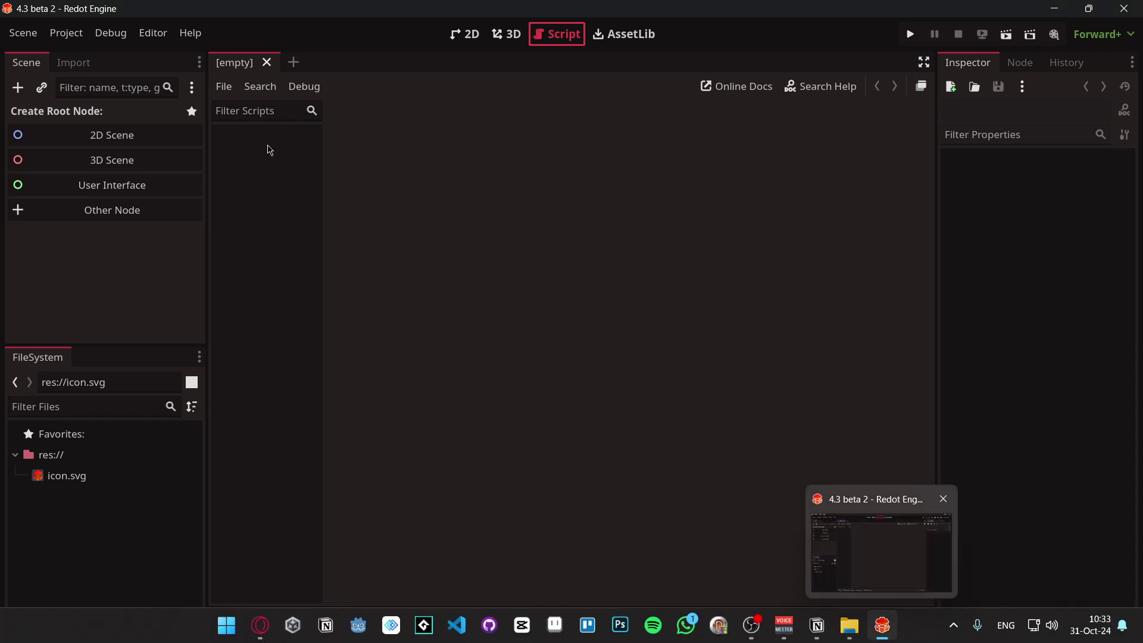
Step: Select the Rebranding description on the release page, then switch back to the Redot editor
{"action": "left_click", "coordinate": [260, 636]}
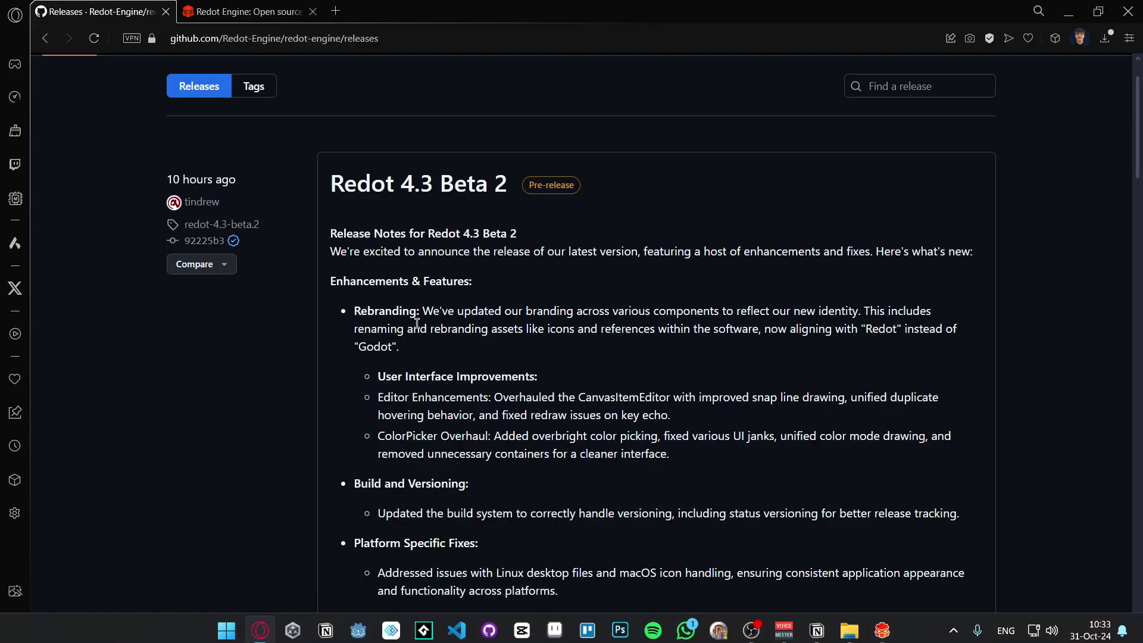
{"action": "left_click_drag", "start_coordinate": [425, 314], "coordinate": [441, 351]}
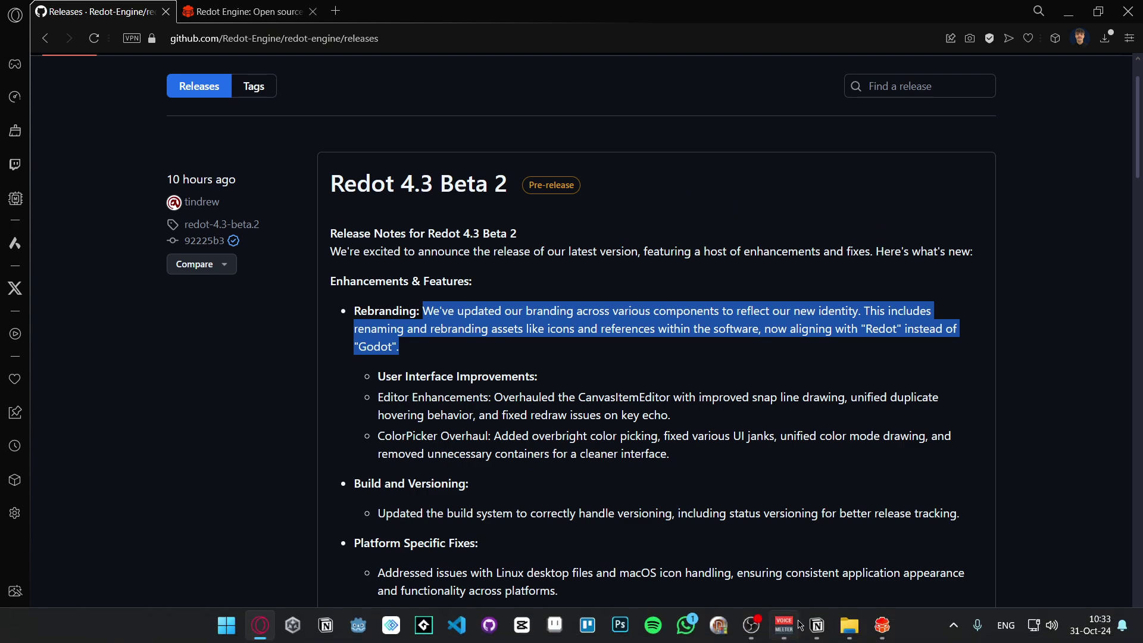
{"action": "mouse_move", "coordinate": [883, 625]}
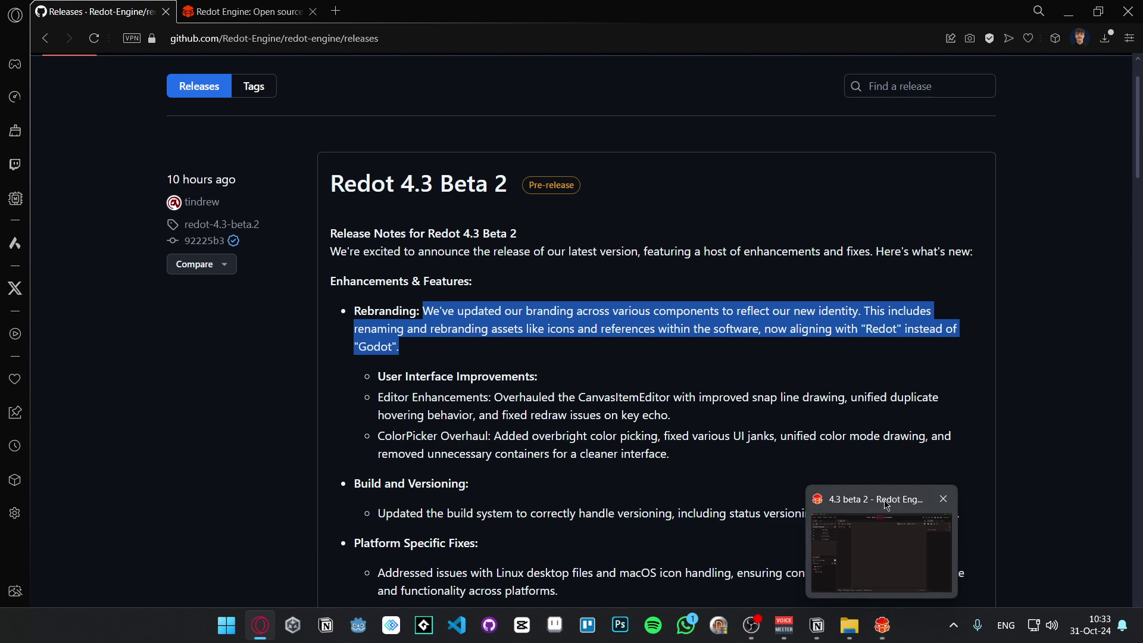
{"action": "left_click", "coordinate": [880, 538]}
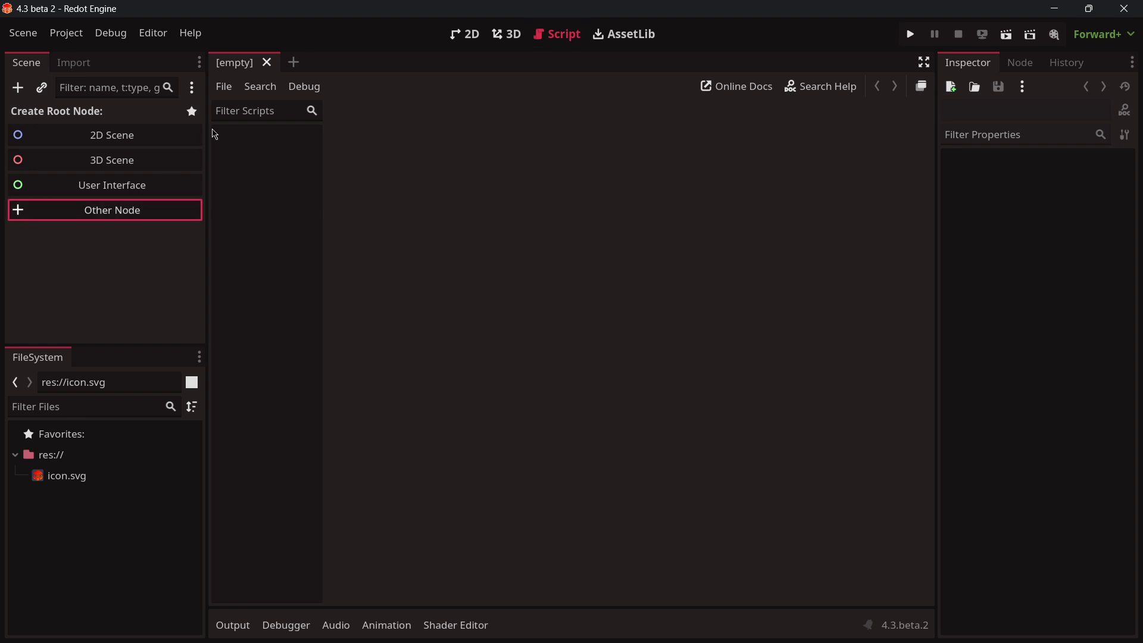
Step: Add a Node2D root renamed Main, save it as main.tscn, and begin attaching a script
{"action": "left_click", "coordinate": [119, 135]}
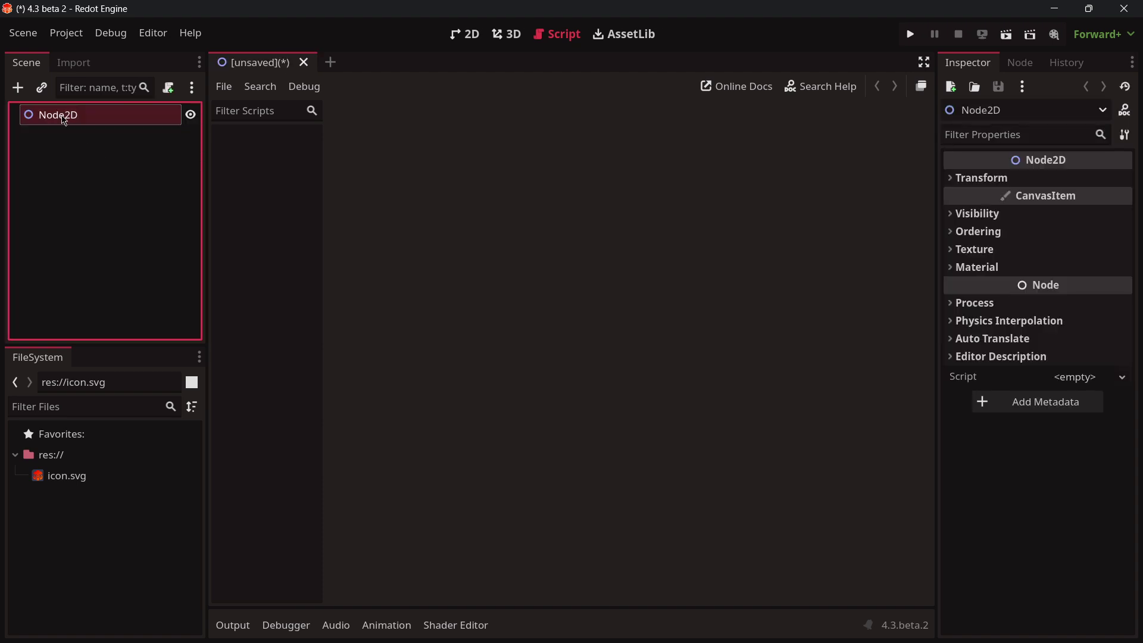
{"action": "double_click", "coordinate": [65, 120]}
{"action": "type", "text": "Main"}
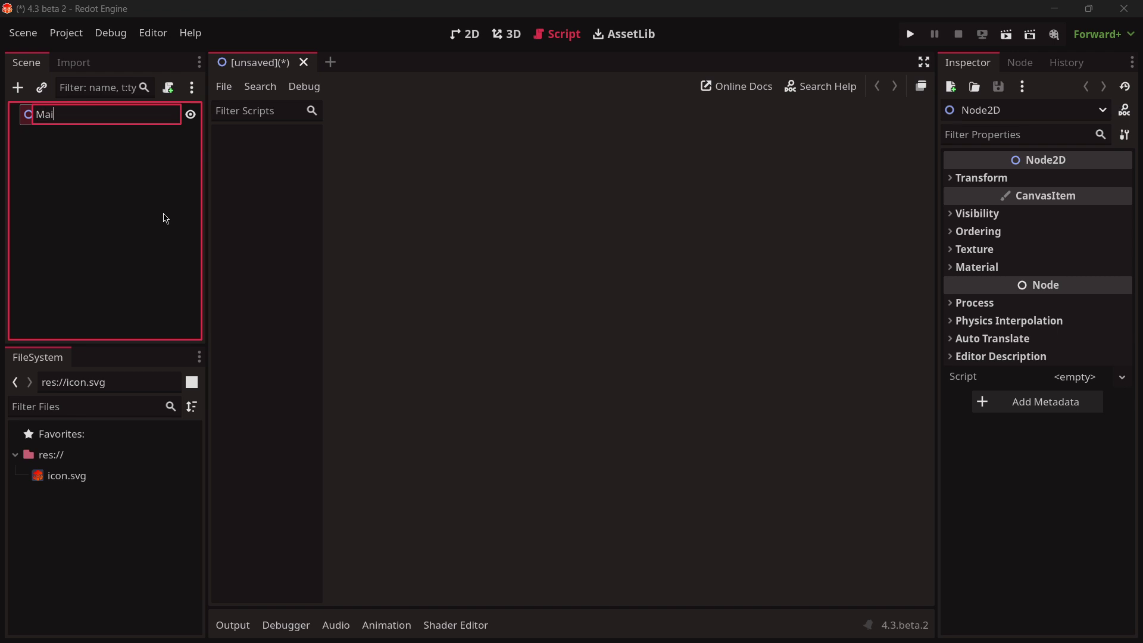
{"action": "key", "text": "Return"}
{"action": "key", "text": "ctrl+s"}
{"action": "key", "text": "Return"}
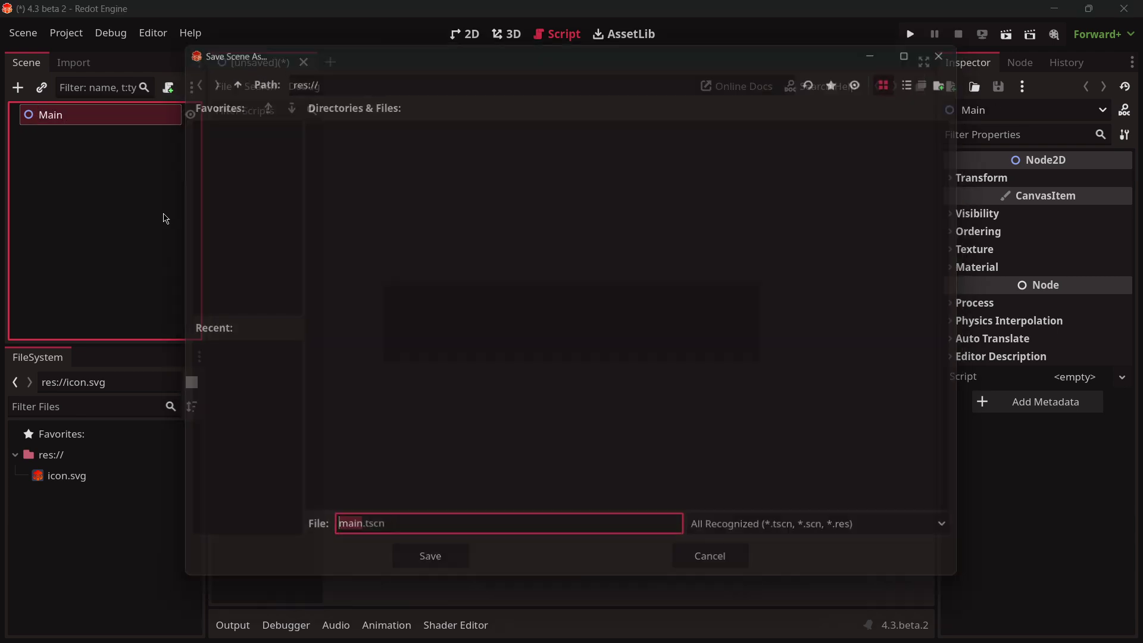
{"action": "left_click", "coordinate": [169, 91]}
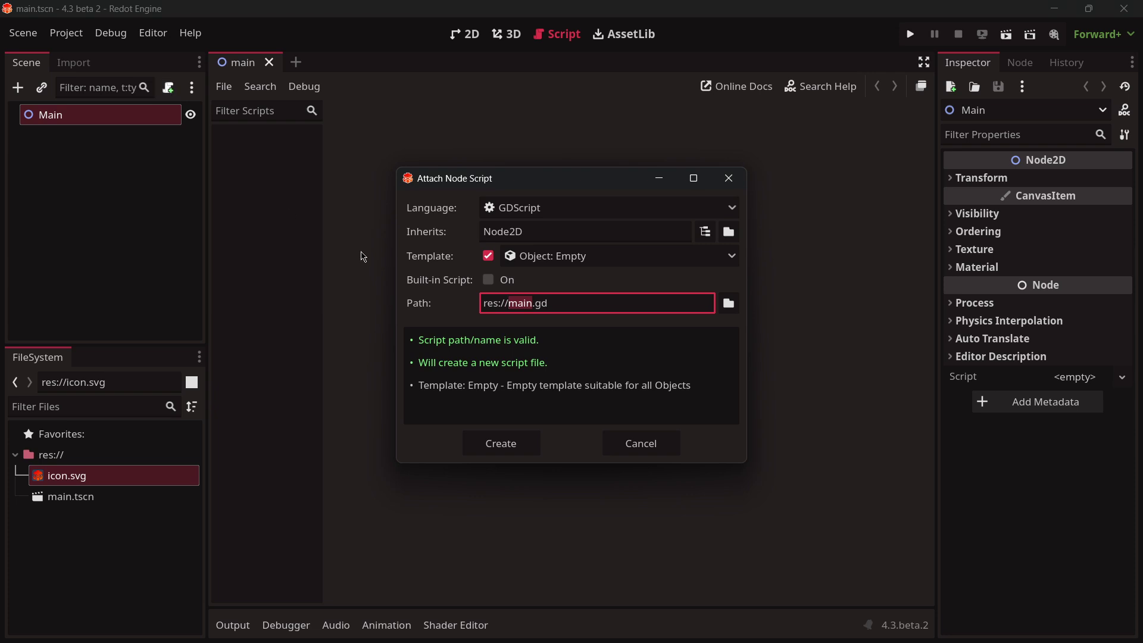
Step: Create main.gd with a _ready function that prints "Hello, Redot!"
{"action": "left_click", "coordinate": [501, 444]}
{"action": "scroll", "coordinate": [459, 157], "scroll_direction": "up", "scroll_amount": 4, "text": "ctrl"}
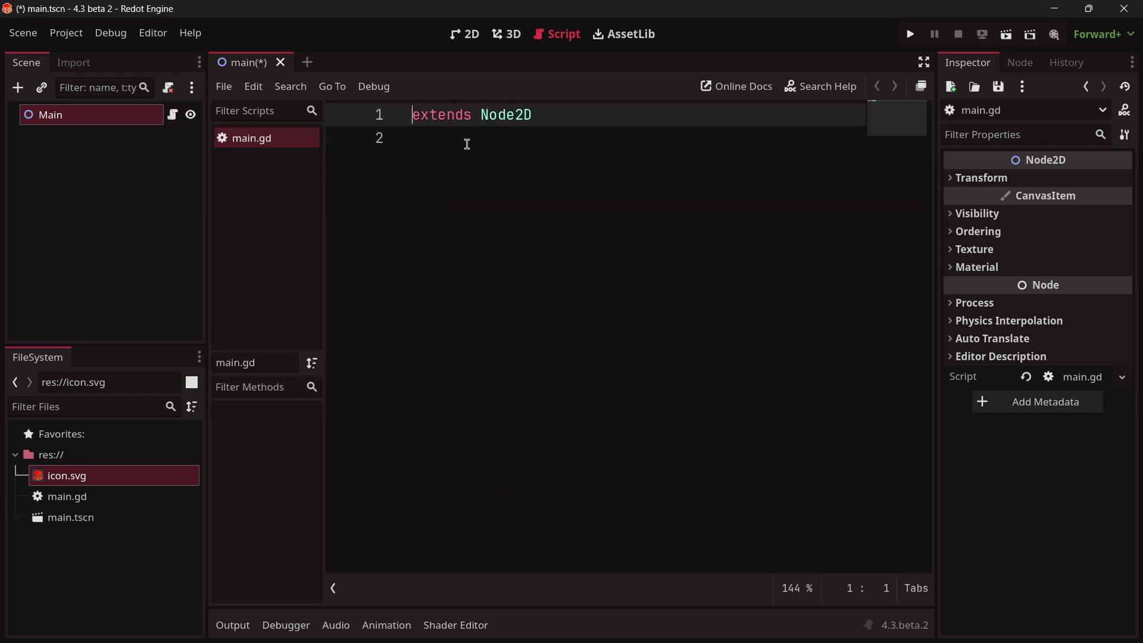
{"action": "left_click", "coordinate": [465, 143]}
{"action": "key", "text": "Return"}
{"action": "type", "text": "func _re"}
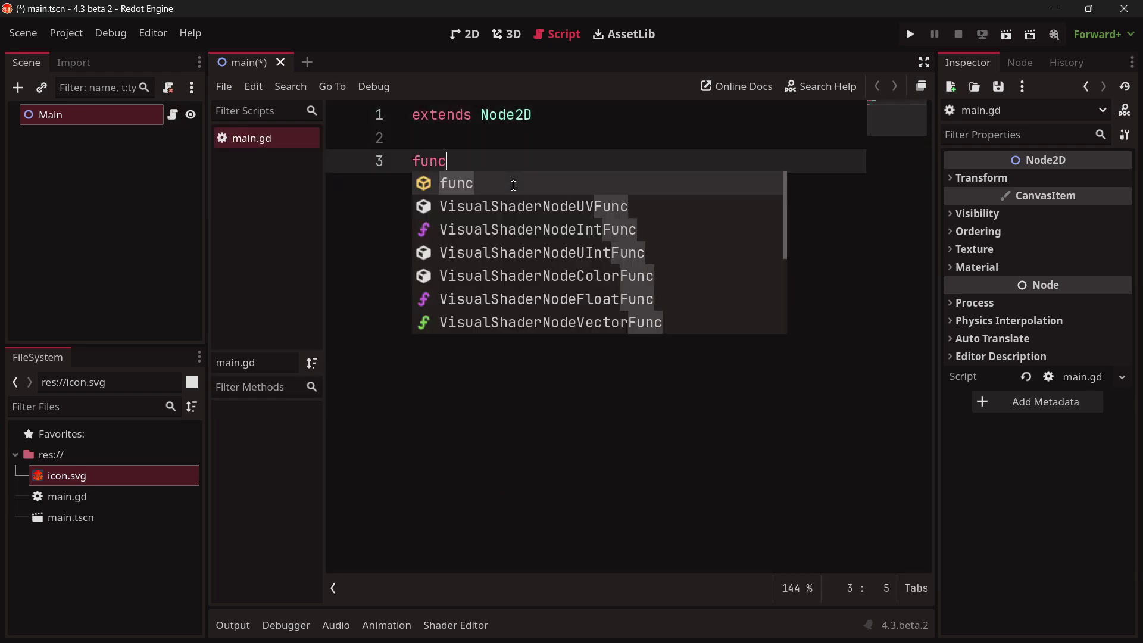
{"action": "key", "text": "Return"}
{"action": "key", "text": "Return"}
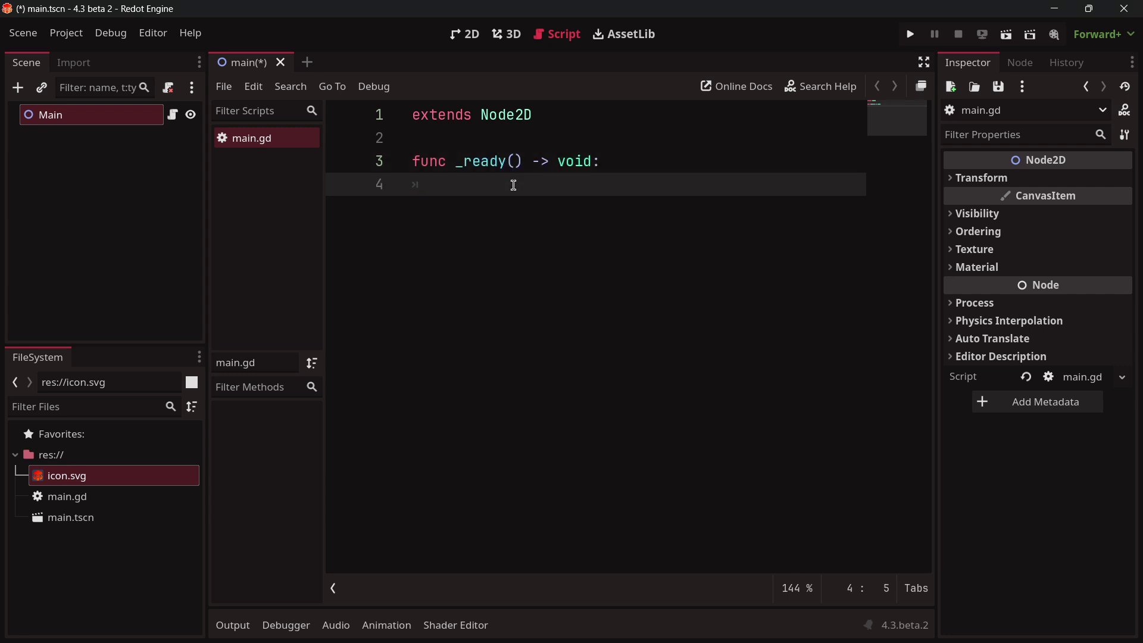
{"action": "type", "text": "print(\""}
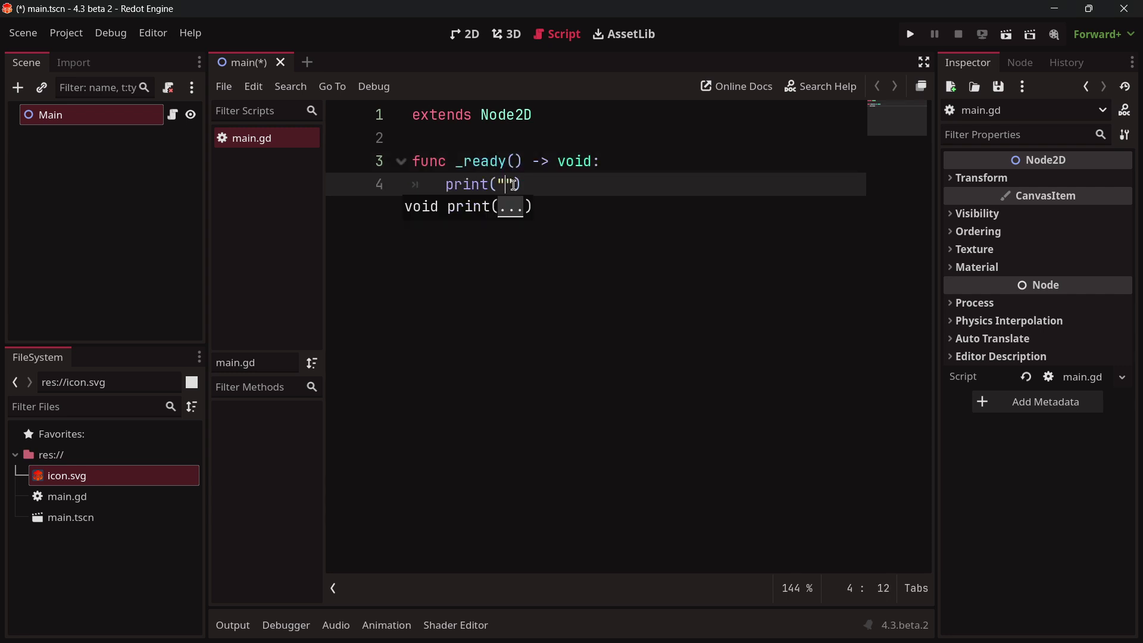
{"action": "type", "text": "Hello, Redot!"}
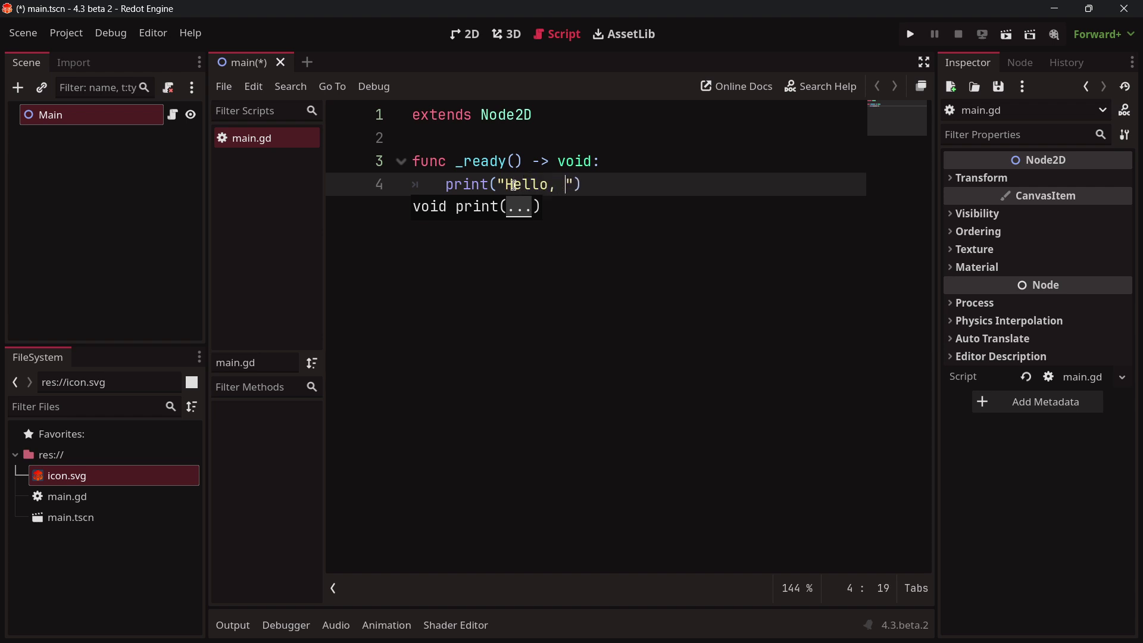
Step: Run the scene with F6 twice, close the game window, and return to the 2D view
{"action": "key", "text": "F6"}
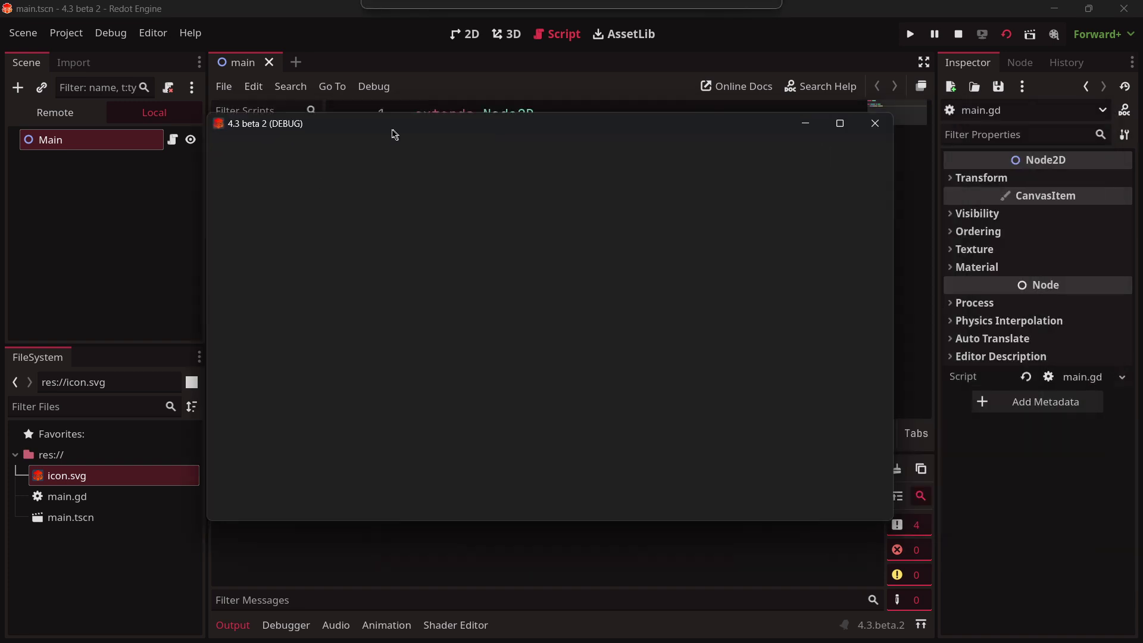
{"action": "left_click", "coordinate": [877, 118]}
{"action": "left_click", "coordinate": [1010, 35]}
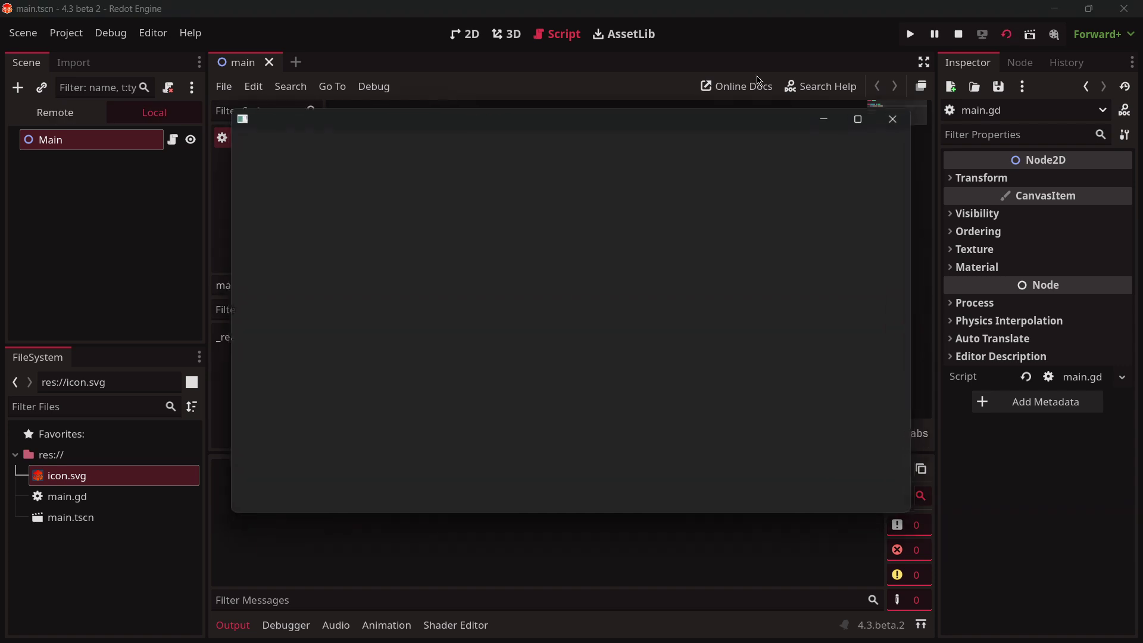
{"action": "left_click", "coordinate": [895, 115]}
{"action": "left_click", "coordinate": [1006, 33]}
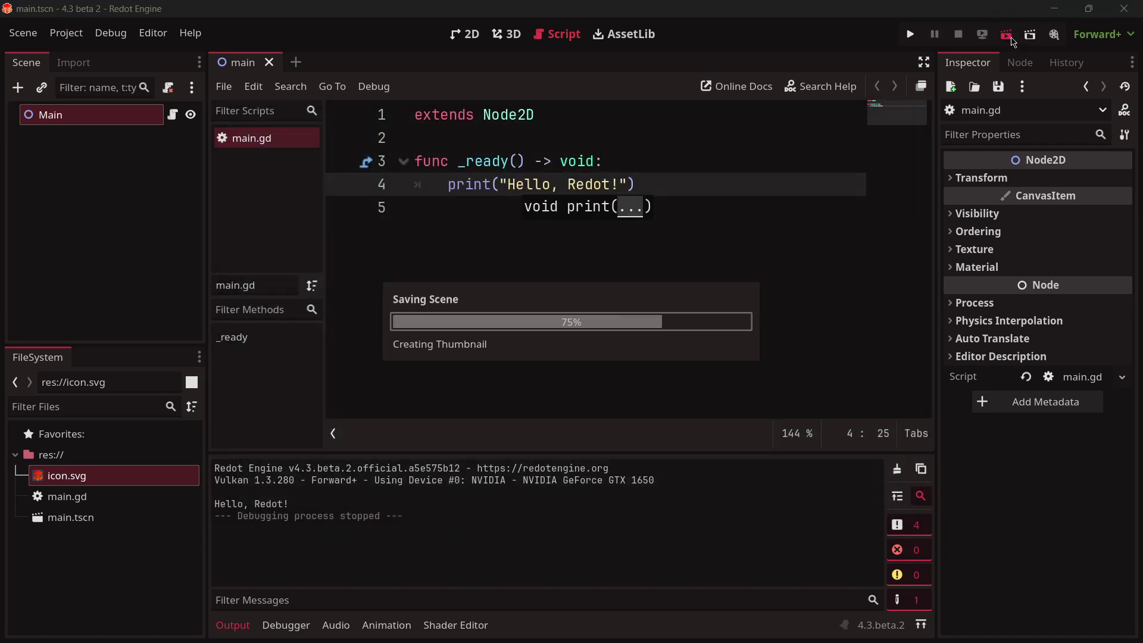
{"action": "left_click", "coordinate": [896, 118]}
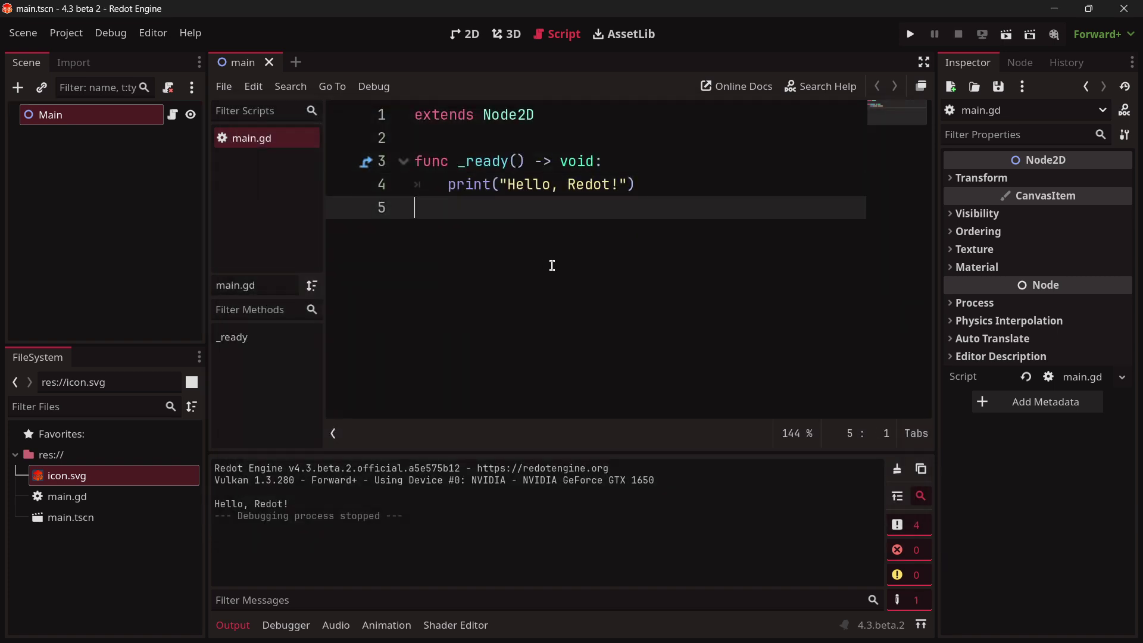
{"action": "left_click", "coordinate": [464, 34]}
Step: Read the export template installation instructions and Windows templates path on the releases page
{"action": "scroll", "coordinate": [411, 316], "scroll_direction": "down", "scroll_amount": 1}
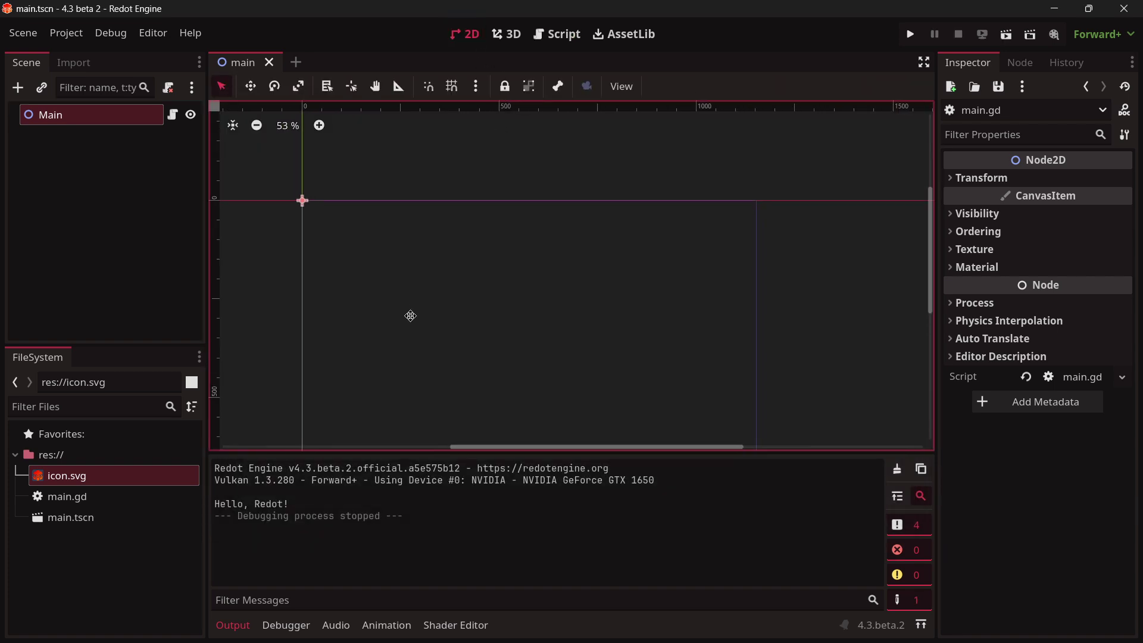
{"action": "key", "text": "alt+Tab"}
{"action": "scroll", "coordinate": [497, 344], "scroll_direction": "down", "scroll_amount": 1}
{"action": "scroll", "coordinate": [498, 344], "scroll_direction": "down", "scroll_amount": 1}
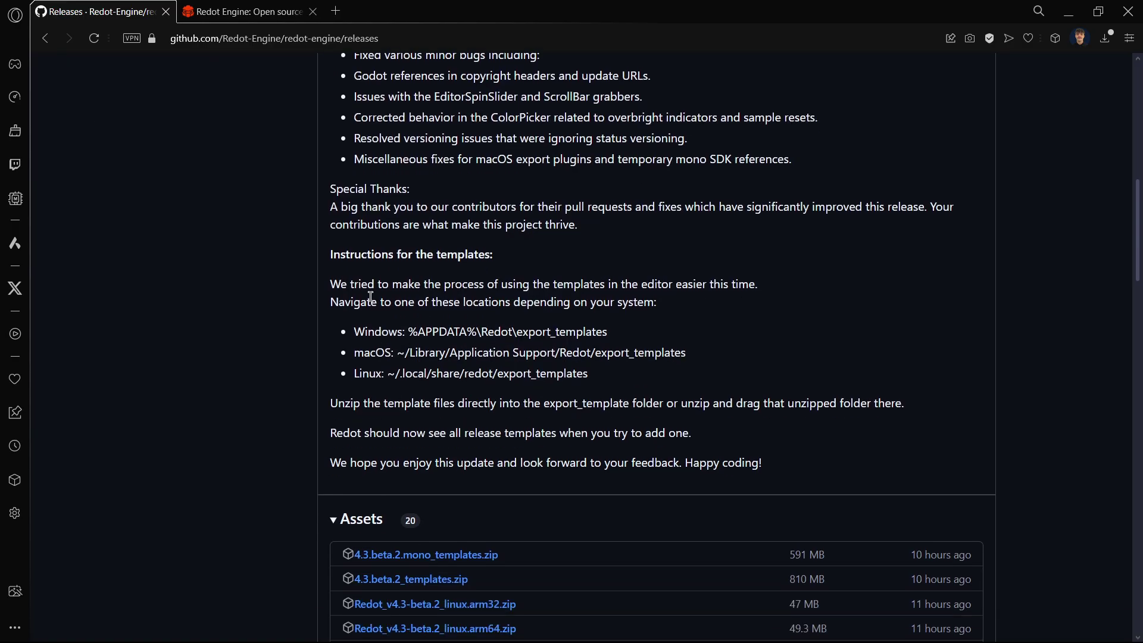
{"action": "left_click_drag", "start_coordinate": [327, 281], "coordinate": [632, 372]}
{"action": "left_click", "coordinate": [625, 368]}
{"action": "left_click_drag", "start_coordinate": [605, 335], "coordinate": [354, 333]}
{"action": "left_click", "coordinate": [417, 352]}
Step: Back in Redot, collapse the bottom Output panel so the 2D view fills the editor height
{"action": "key", "text": "alt+Tab"}
{"action": "middle_click_drag", "start_coordinate": [412, 274], "coordinate": [484, 218]}
{"action": "scroll", "coordinate": [484, 218], "scroll_direction": "up", "scroll_amount": 1}
{"action": "scroll", "coordinate": [484, 218], "scroll_direction": "down", "scroll_amount": 2}
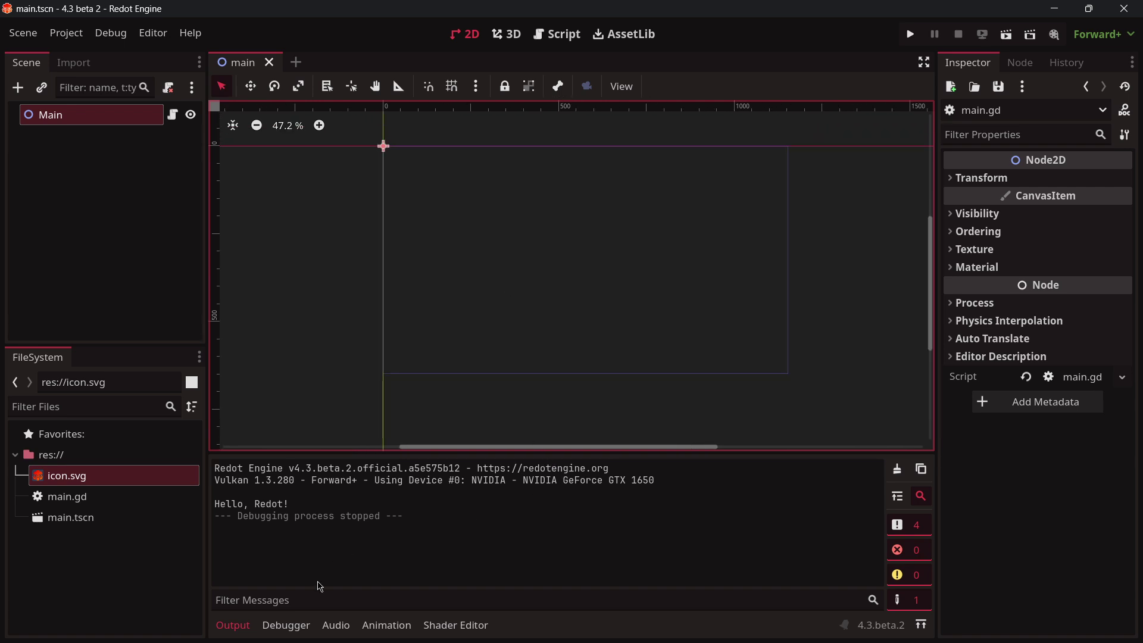
{"action": "left_click", "coordinate": [233, 625]}
{"action": "middle_click_drag", "start_coordinate": [546, 263], "coordinate": [544, 334]}
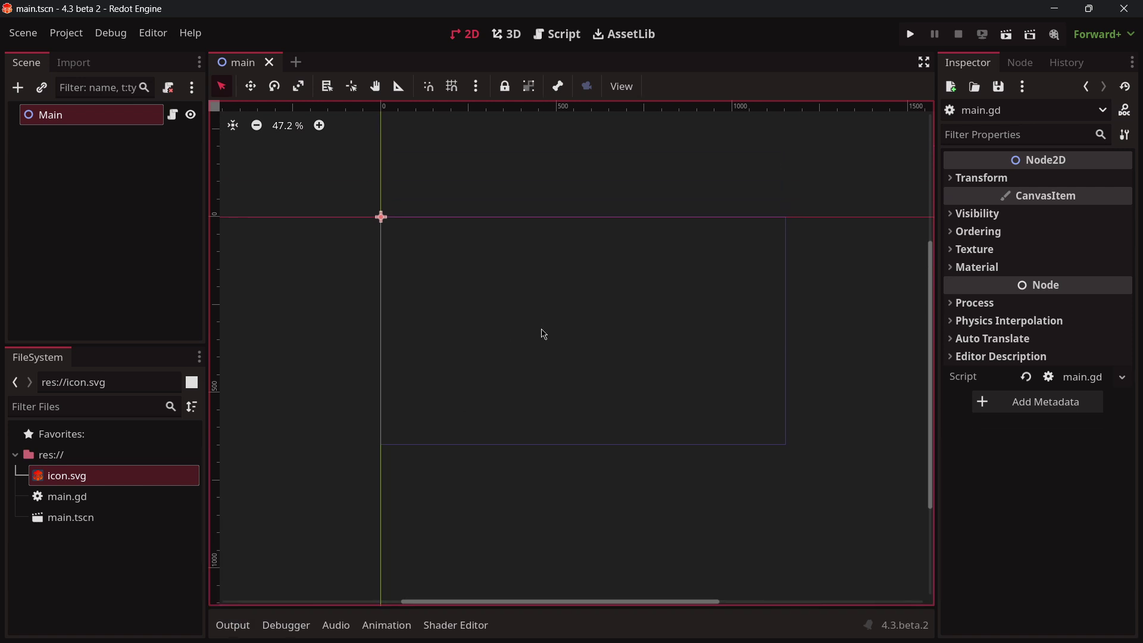
{"action": "scroll", "coordinate": [544, 334], "scroll_direction": "up", "scroll_amount": 2}
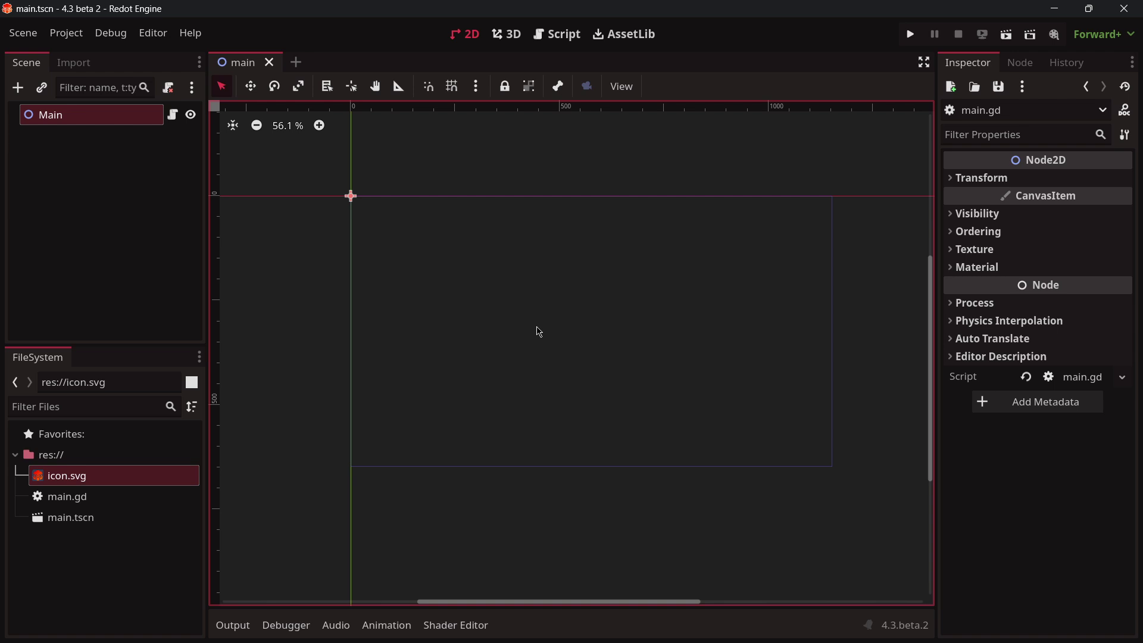
{"action": "scroll", "coordinate": [540, 332], "scroll_direction": "down", "scroll_amount": 1}
{"action": "left_click", "coordinate": [84, 43]}
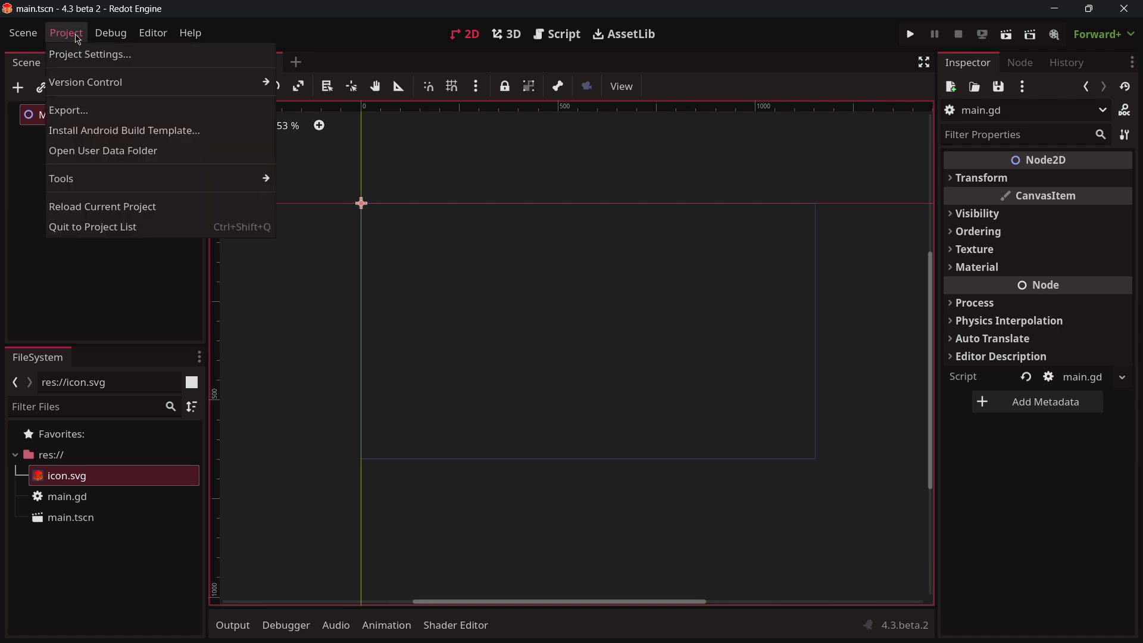
Step: Add a Windows Desktop export preset in the Project's Export dialog
{"action": "left_click", "coordinate": [83, 110]}
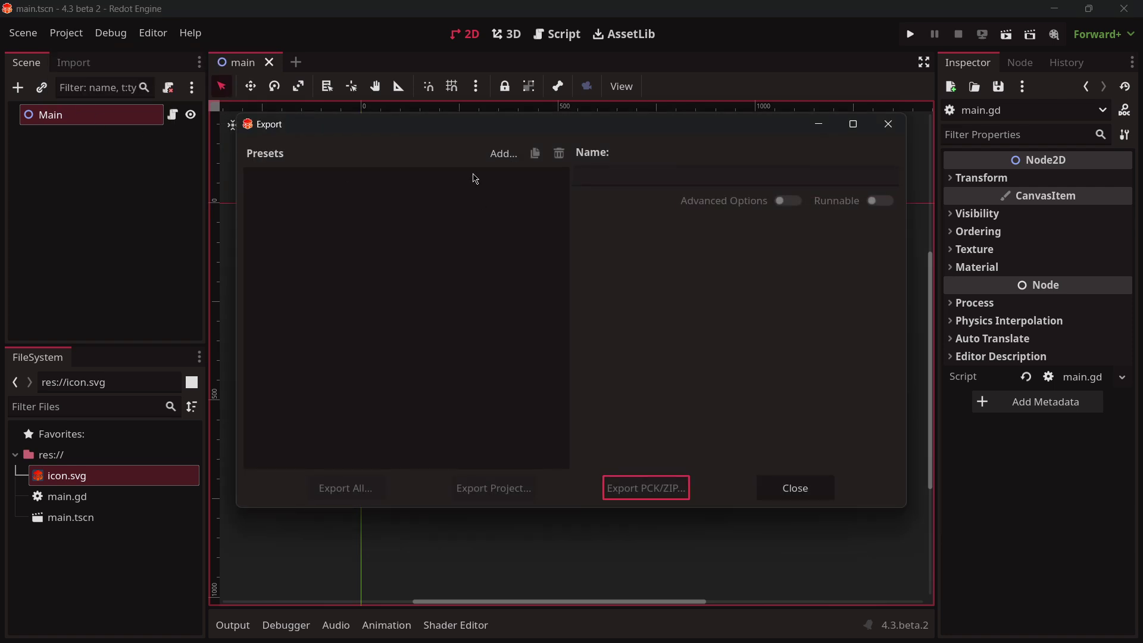
{"action": "left_click", "coordinate": [497, 156]}
{"action": "left_click", "coordinate": [522, 343]}
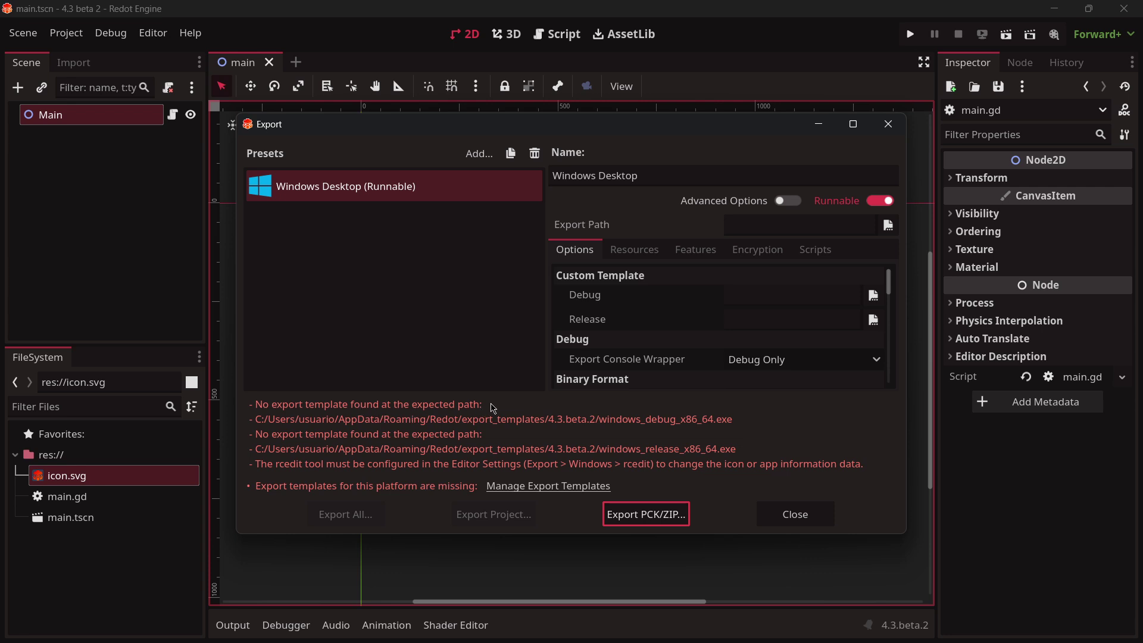
Step: Check the Export Template Manager, which reports missing 4.3.beta.2 templates, and cancel installing from file
{"action": "left_click", "coordinate": [539, 486]}
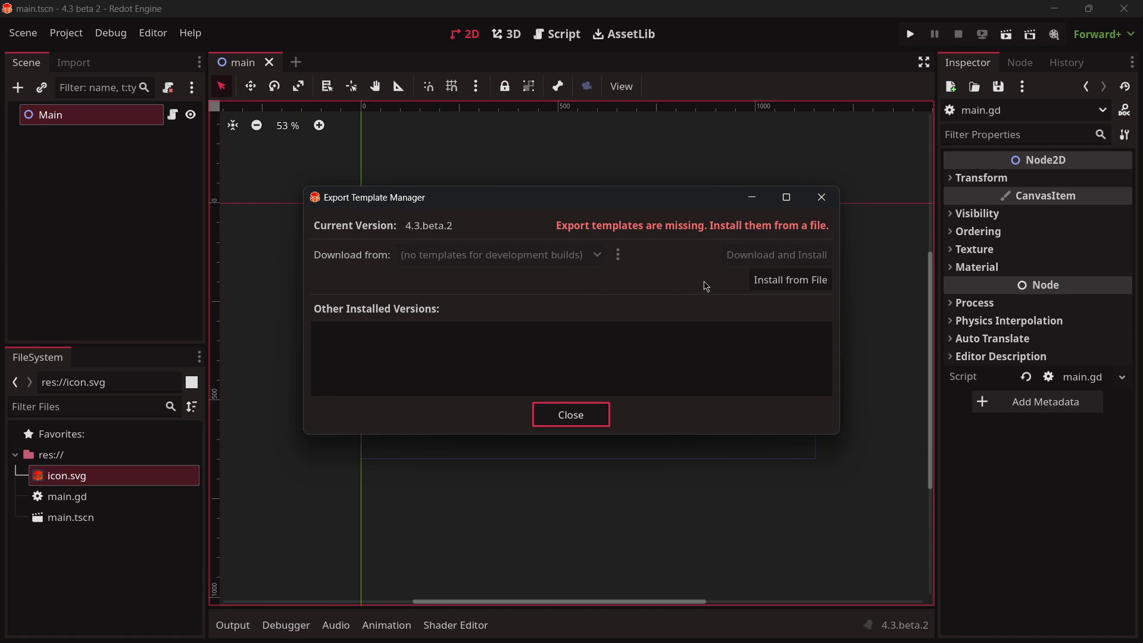
{"action": "left_click", "coordinate": [786, 285]}
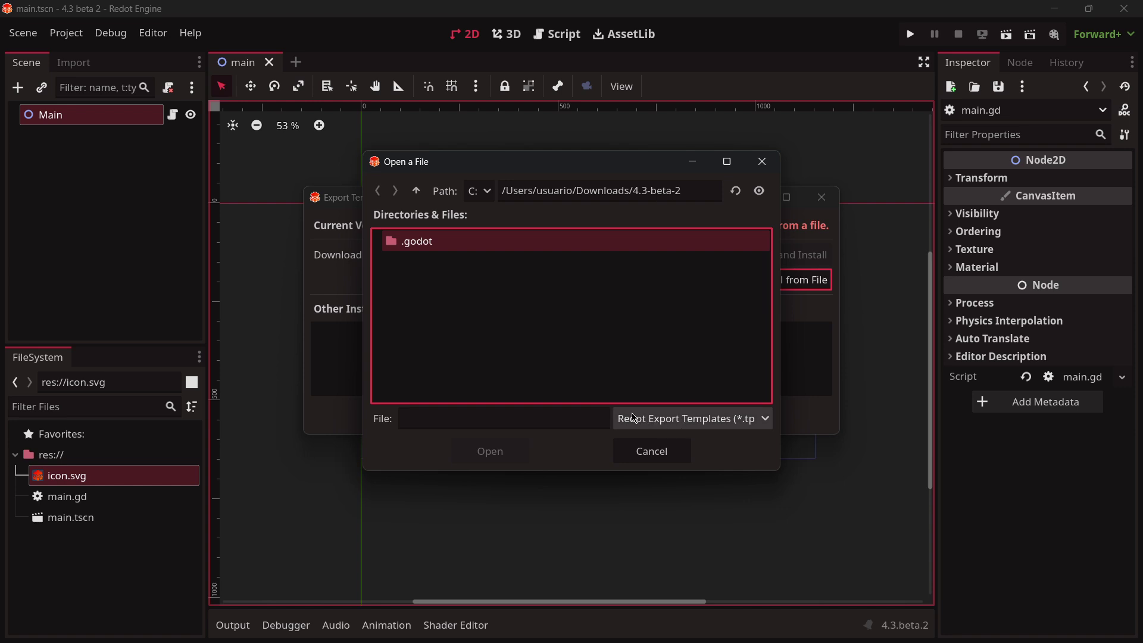
{"action": "left_click", "coordinate": [626, 420]}
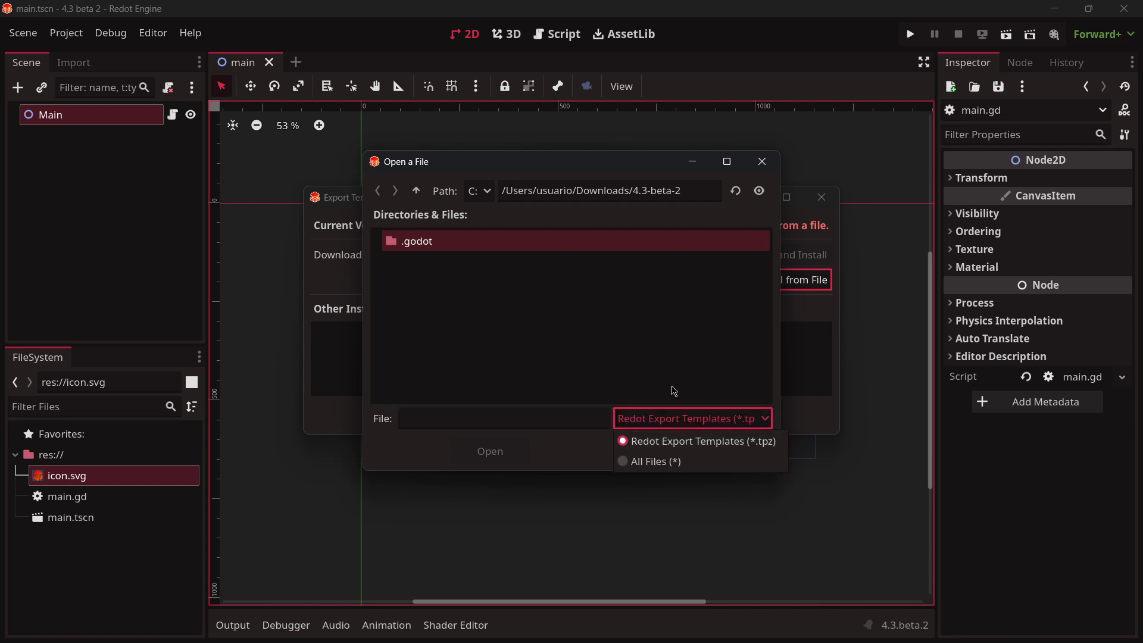
{"action": "left_click", "coordinate": [648, 332]}
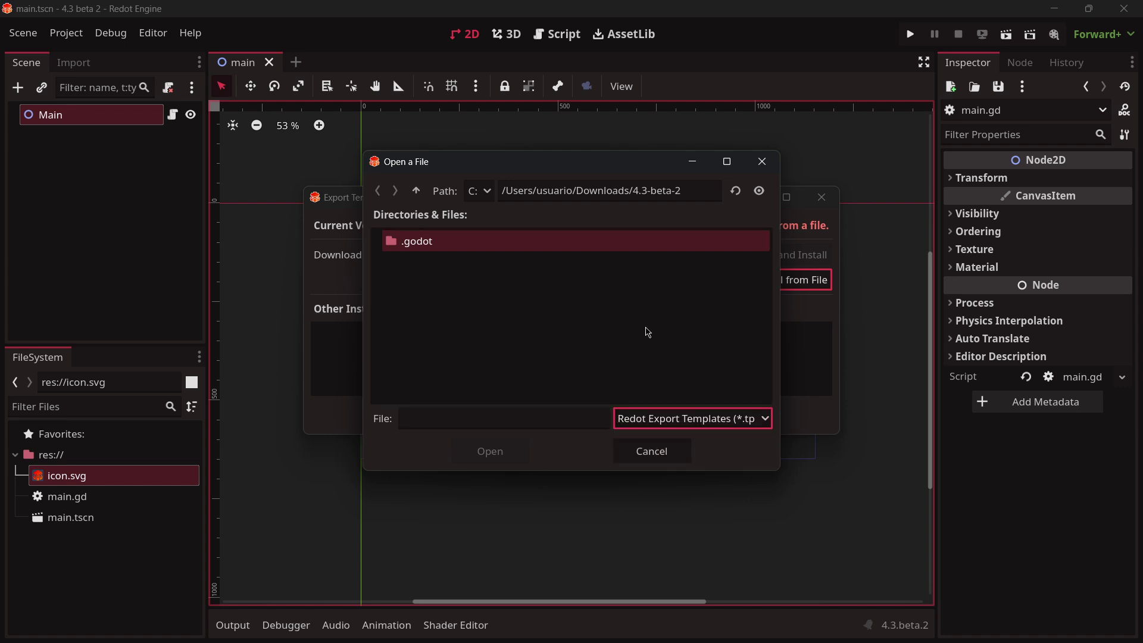
{"action": "left_click", "coordinate": [652, 450]}
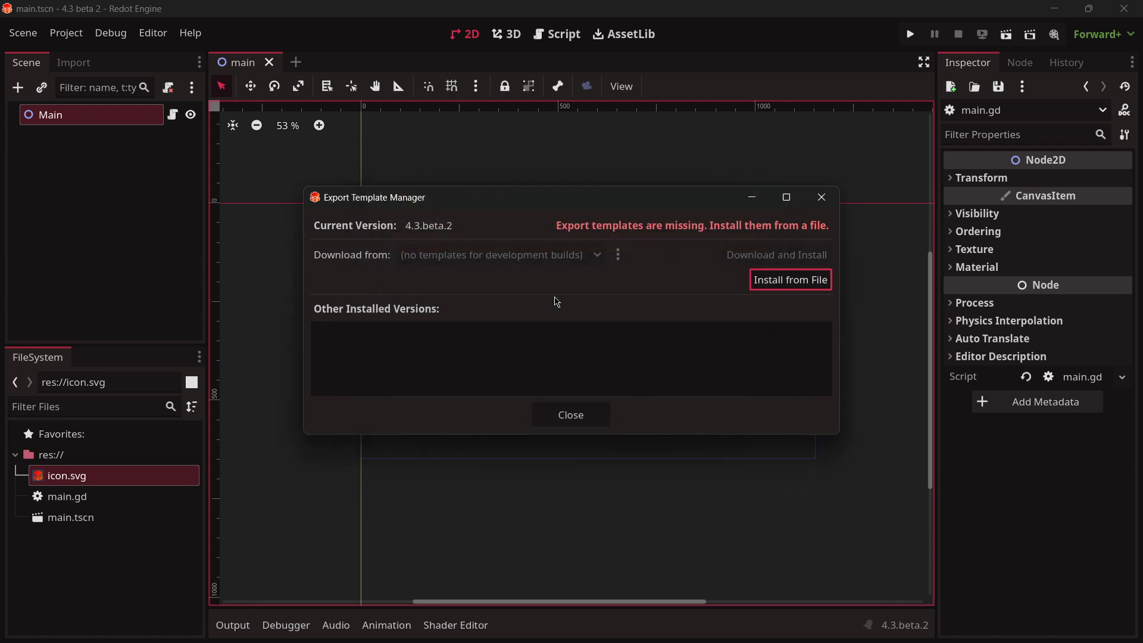
Step: Download 4.3.beta.2_templates.zip (810 MB) from the Redot 4.3 beta 2 release assets
{"action": "left_click", "coordinate": [261, 624]}
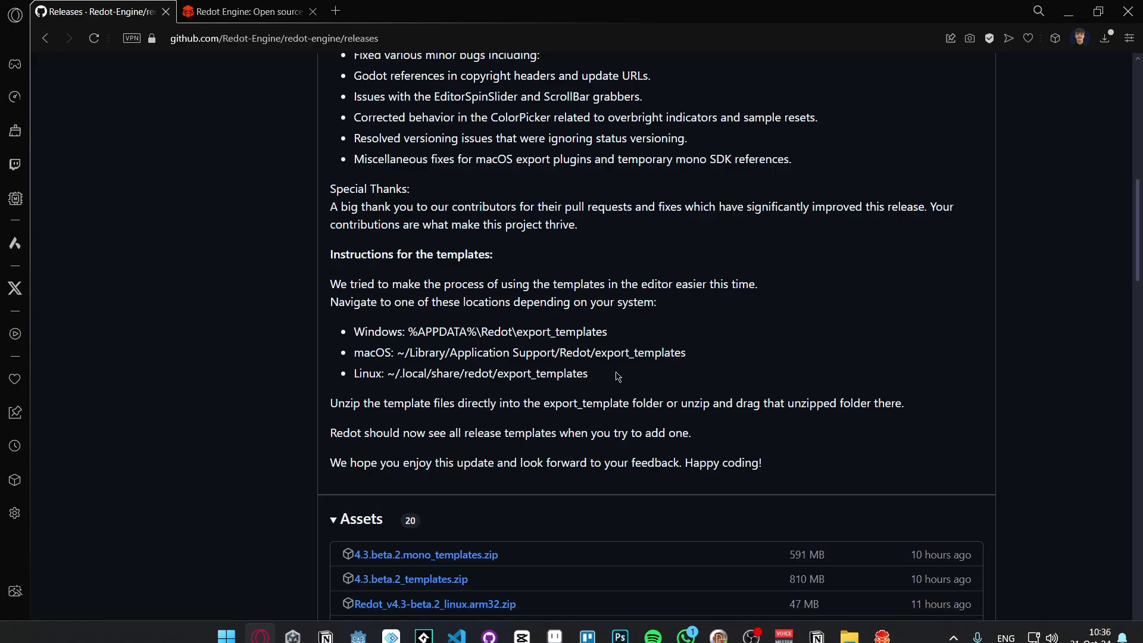
{"action": "left_click_drag", "start_coordinate": [589, 374], "coordinate": [338, 302]}
{"action": "left_click", "coordinate": [503, 358]}
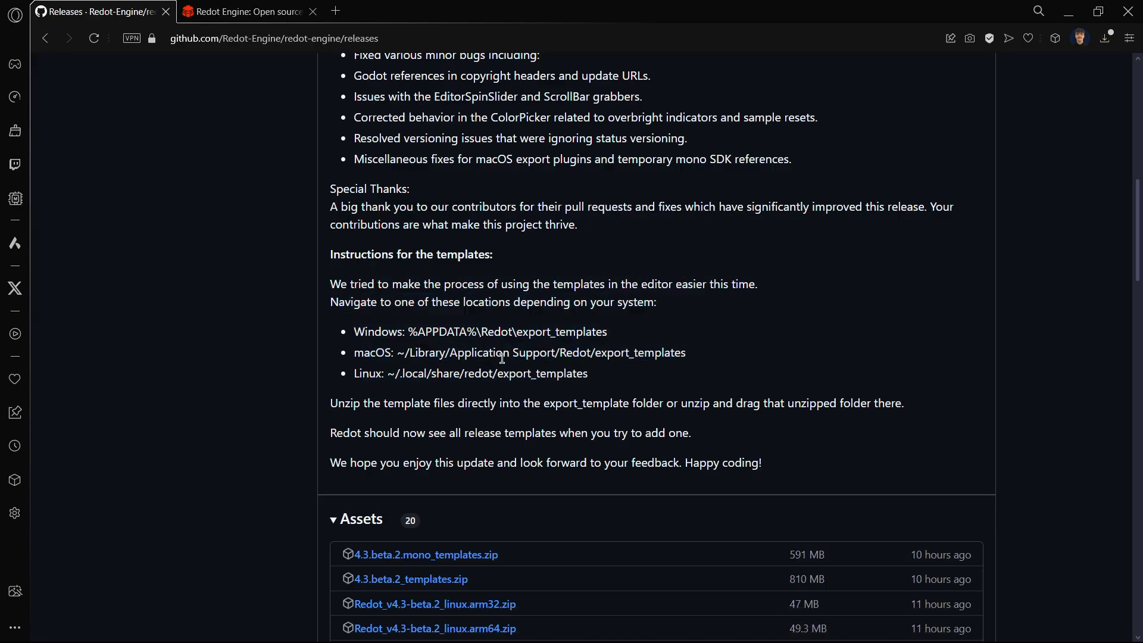
{"action": "scroll", "coordinate": [502, 358], "scroll_direction": "down", "scroll_amount": 1}
{"action": "scroll", "coordinate": [486, 360], "scroll_direction": "down", "scroll_amount": 6}
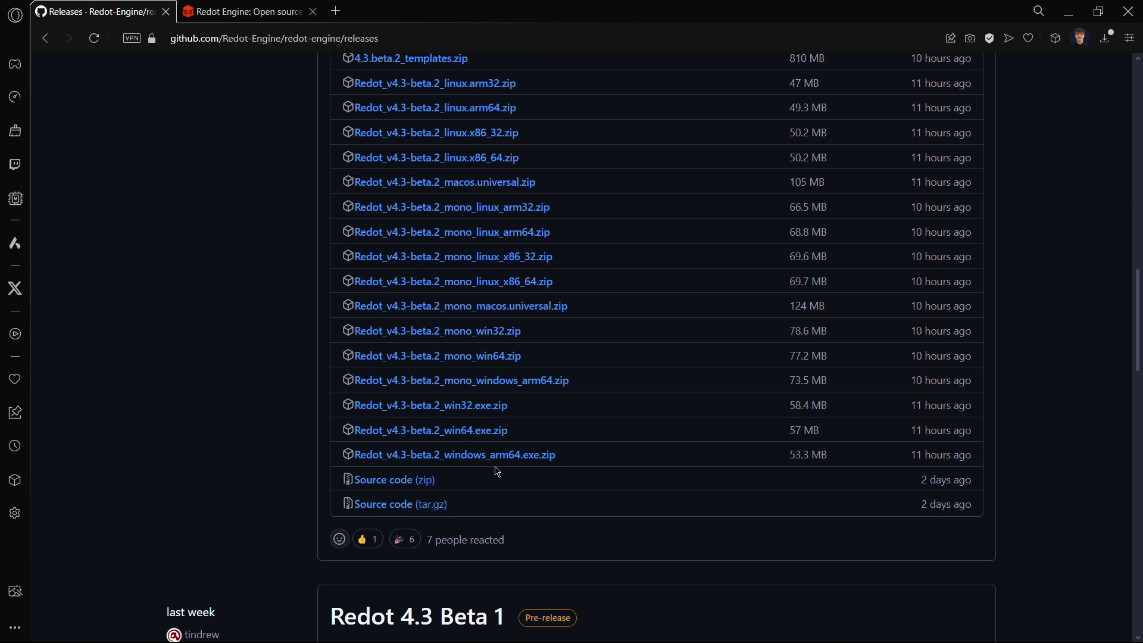
{"action": "scroll", "coordinate": [498, 471], "scroll_direction": "up", "scroll_amount": 1}
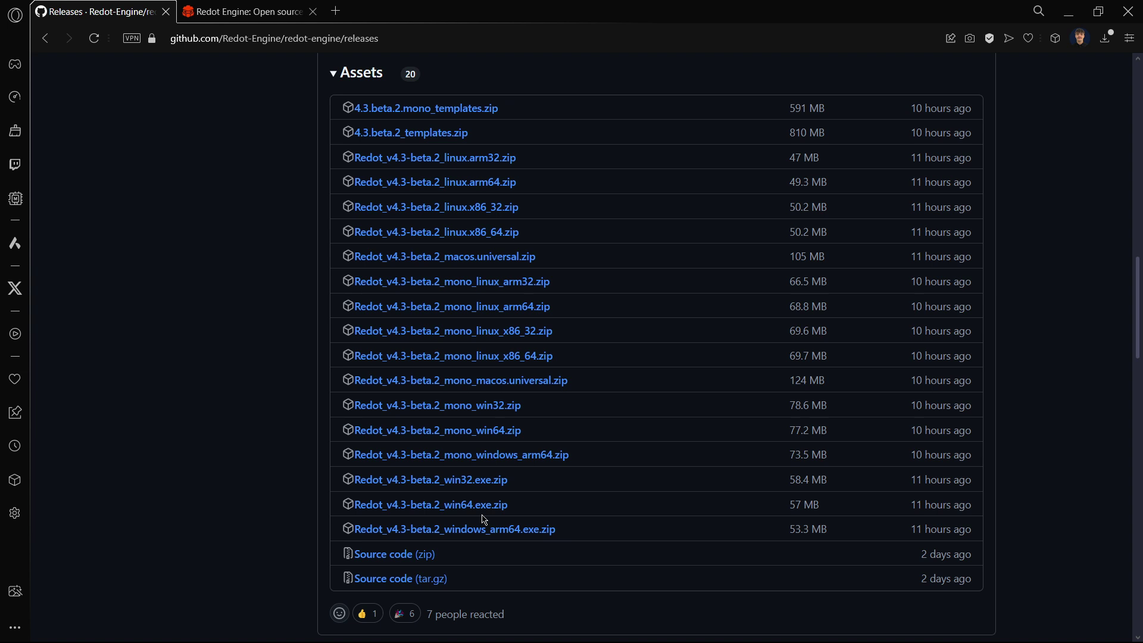
{"action": "scroll", "coordinate": [482, 467], "scroll_direction": "up", "scroll_amount": 2}
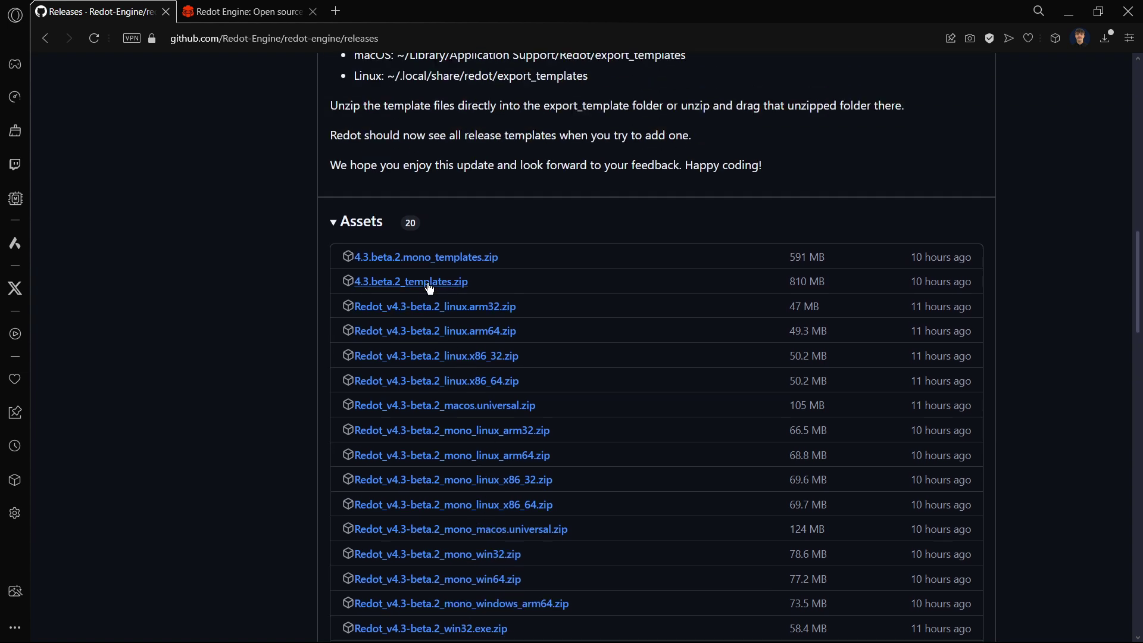
{"action": "scroll", "coordinate": [430, 289], "scroll_direction": "up", "scroll_amount": 1}
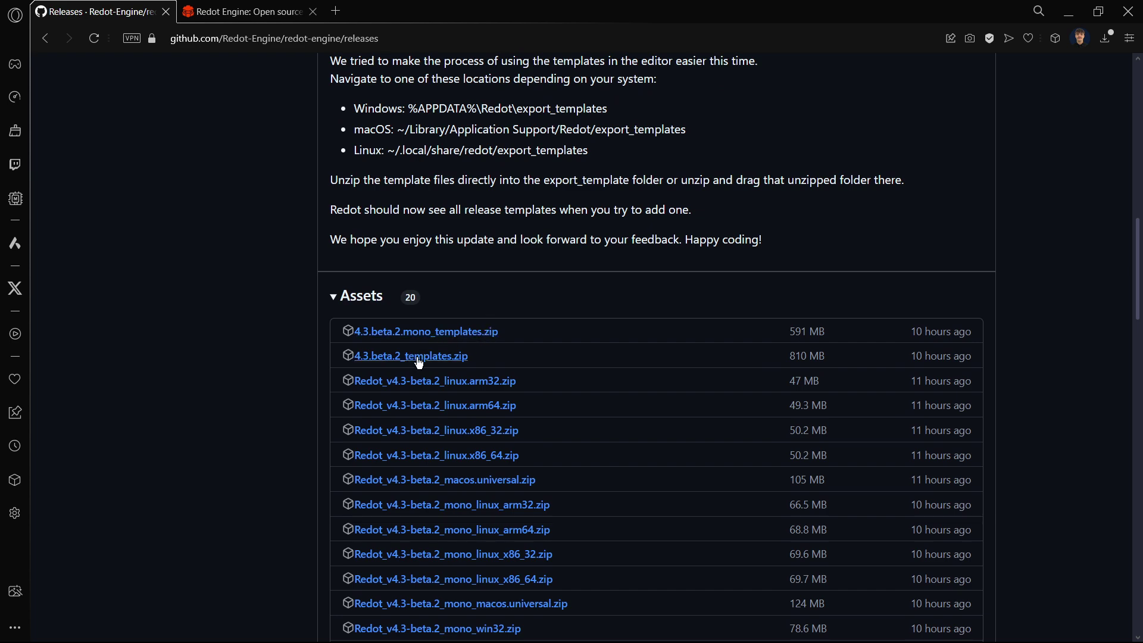
{"action": "left_click", "coordinate": [440, 360]}
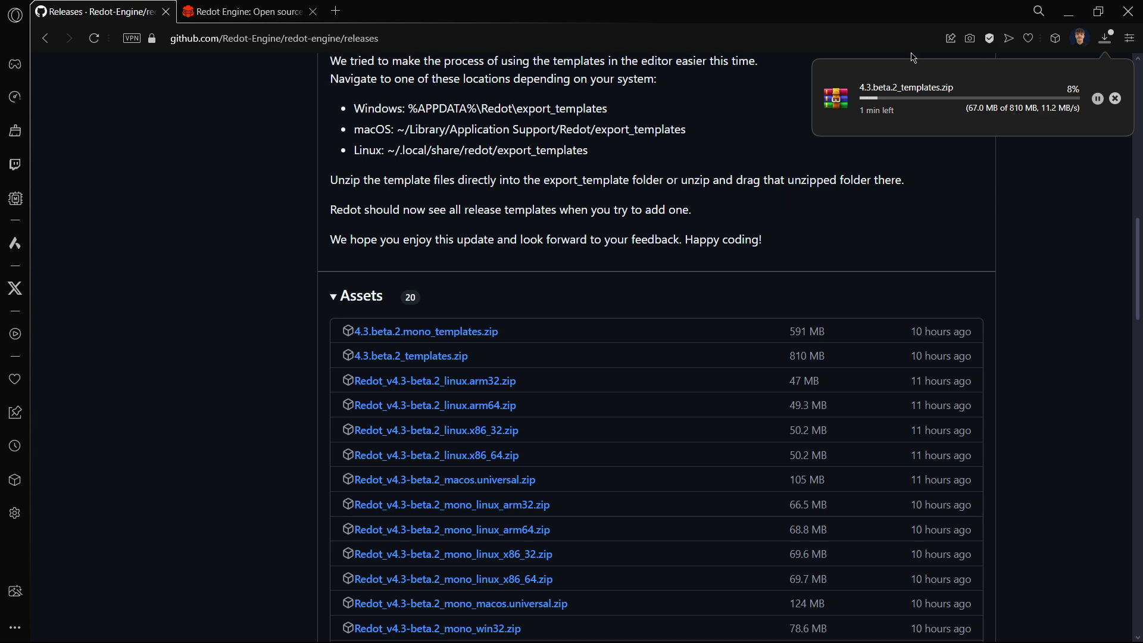
{"action": "scroll", "coordinate": [428, 246], "scroll_direction": "up", "scroll_amount": 3}
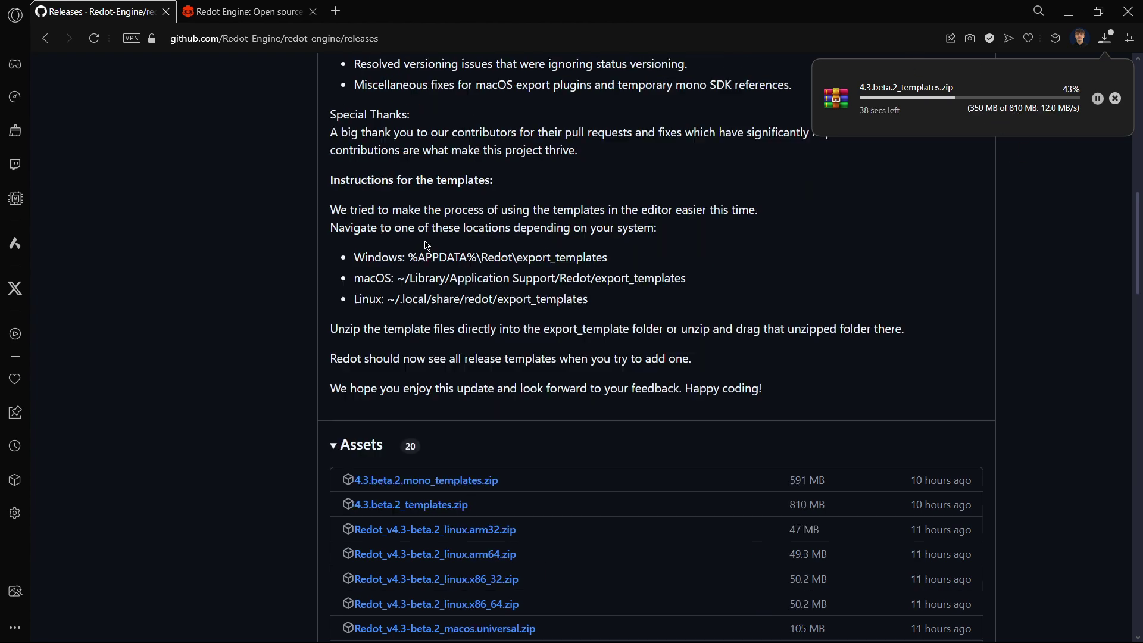
Step: Close the Export Template Manager in the Redot editor and quit the editor
{"action": "key", "text": "super"}
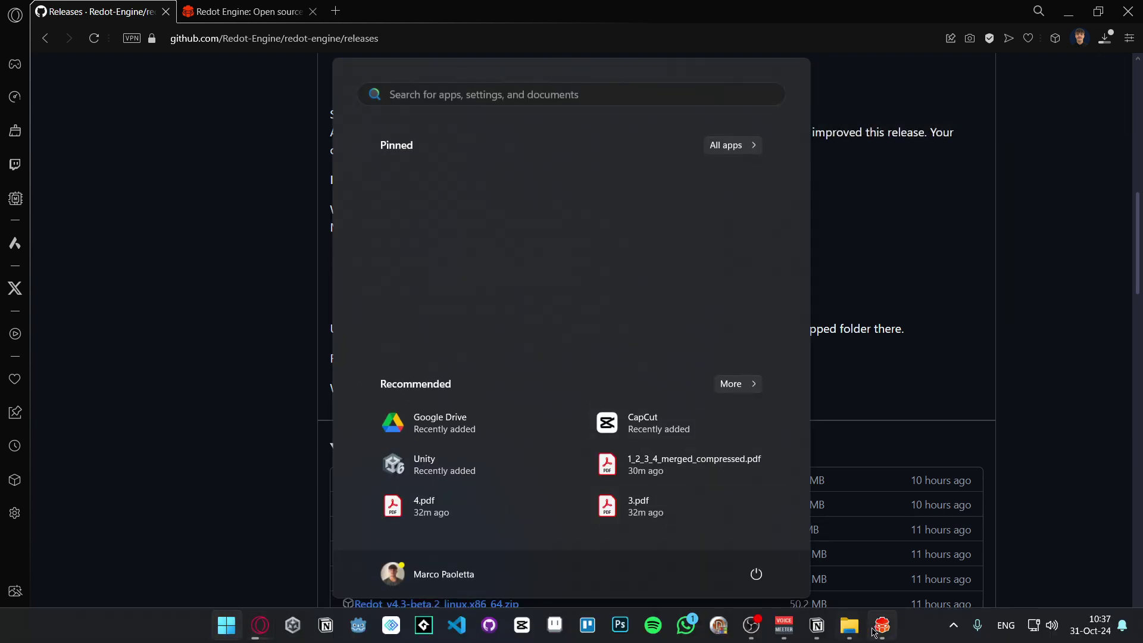
{"action": "left_click", "coordinate": [882, 637]}
{"action": "left_click", "coordinate": [571, 417]}
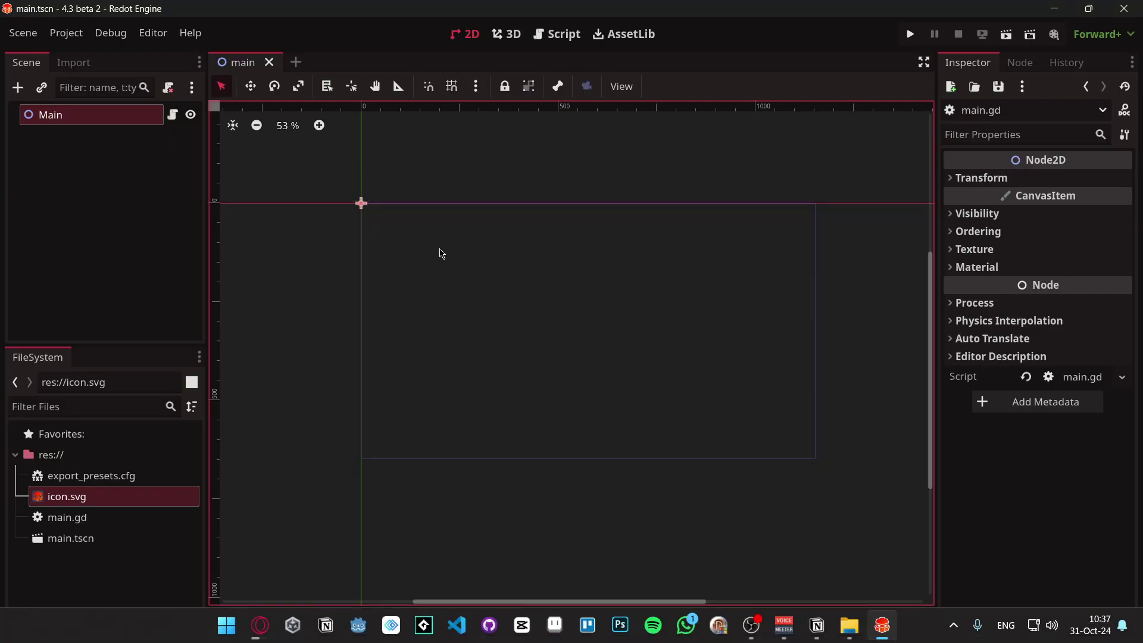
{"action": "left_click", "coordinate": [143, 234]}
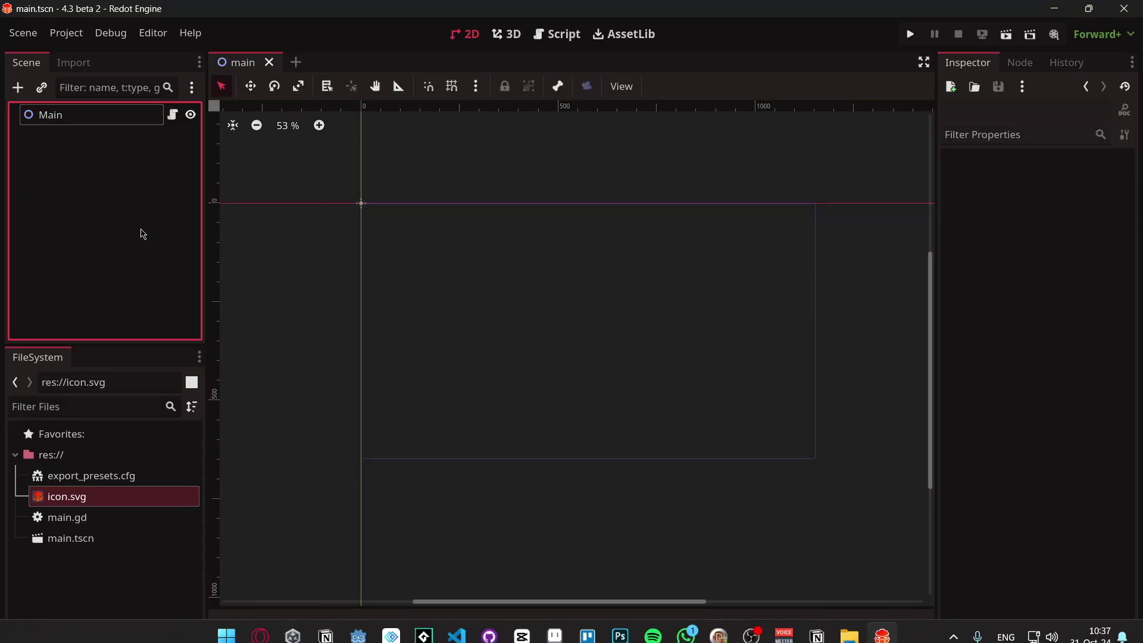
{"action": "left_click", "coordinate": [1118, 6]}
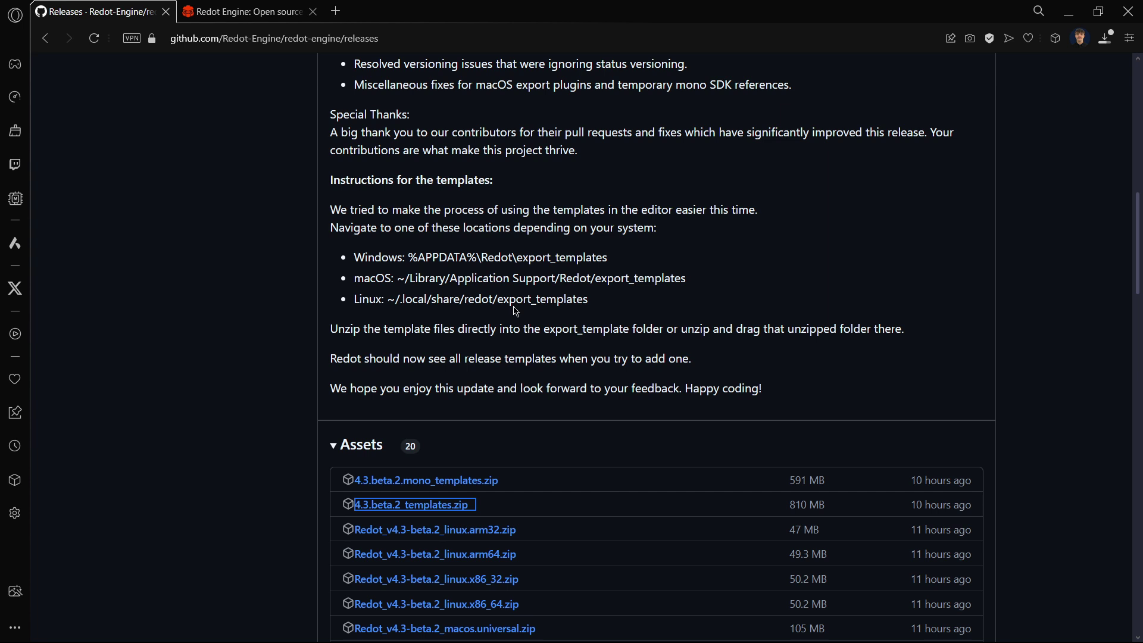
Step: Copy the Windows line %APPDATA%\Redot\export_templates from the release page instructions
{"action": "scroll", "coordinate": [517, 312], "scroll_direction": "up", "scroll_amount": 1}
{"action": "left_click_drag", "start_coordinate": [629, 335], "coordinate": [328, 322]}
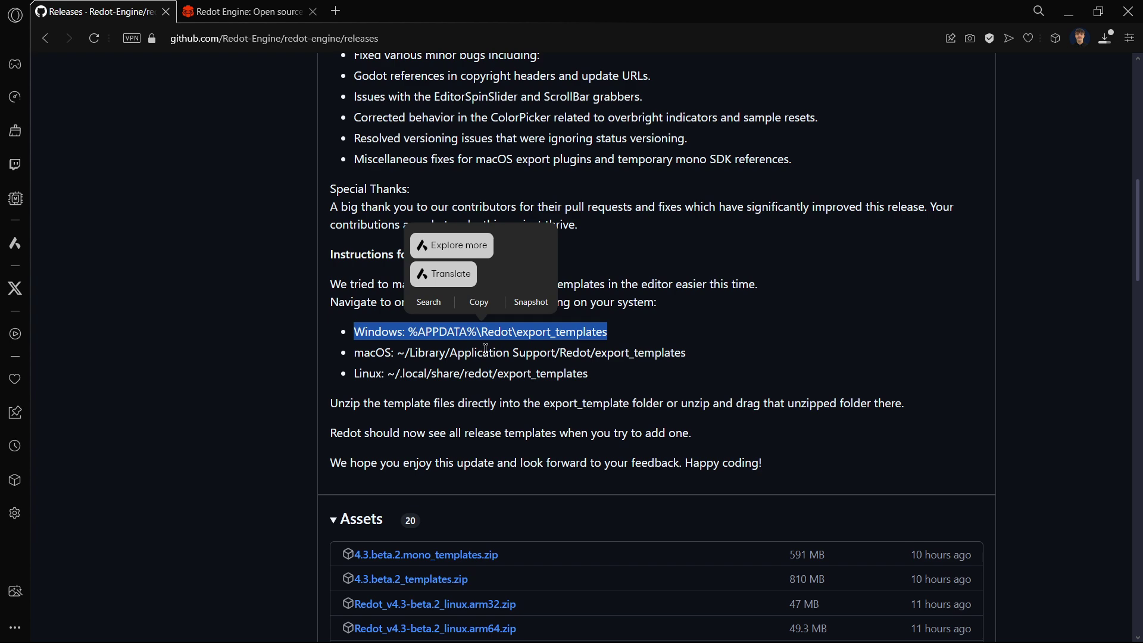
{"action": "key", "text": "ctrl+c"}
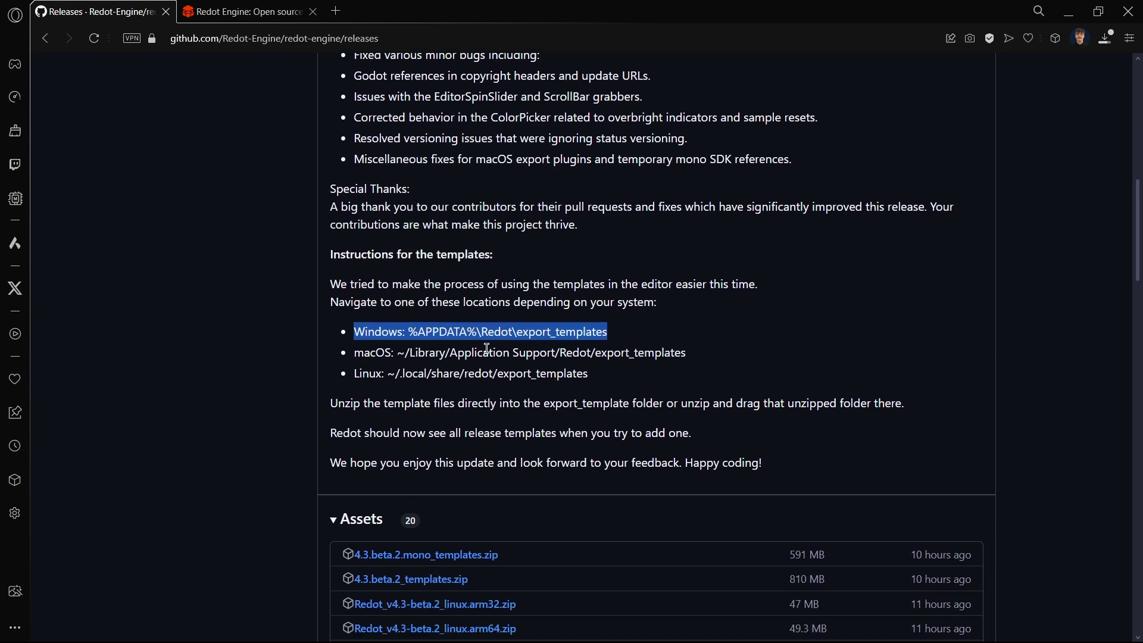
{"action": "left_click", "coordinate": [534, 373]}
Step: Open 4.3.beta.2_templates.zip in WinRAR, inspect its __MACOSX and 4.3.beta.2 folders, then close it
{"action": "key", "text": "alt+Tab"}
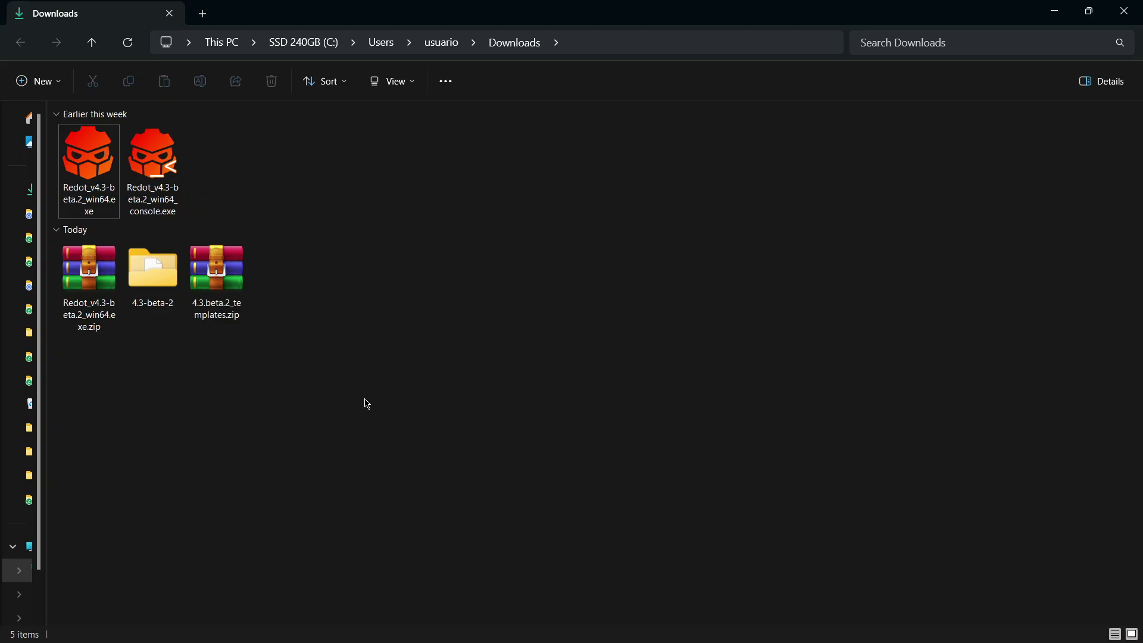
{"action": "double_click", "coordinate": [217, 279]}
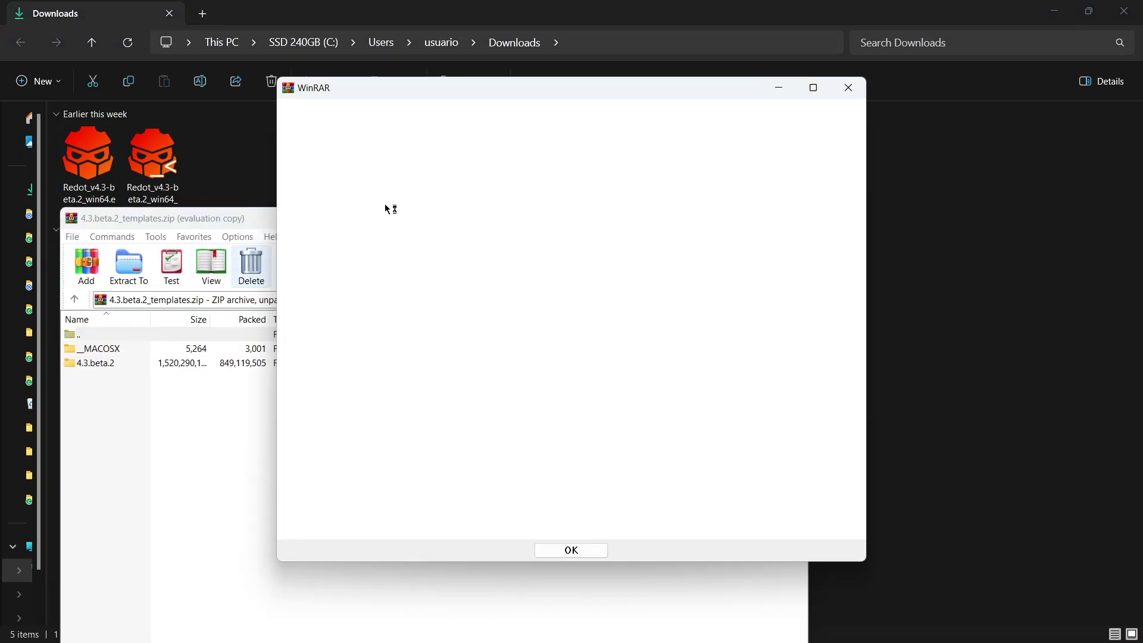
{"action": "left_click", "coordinate": [849, 88]}
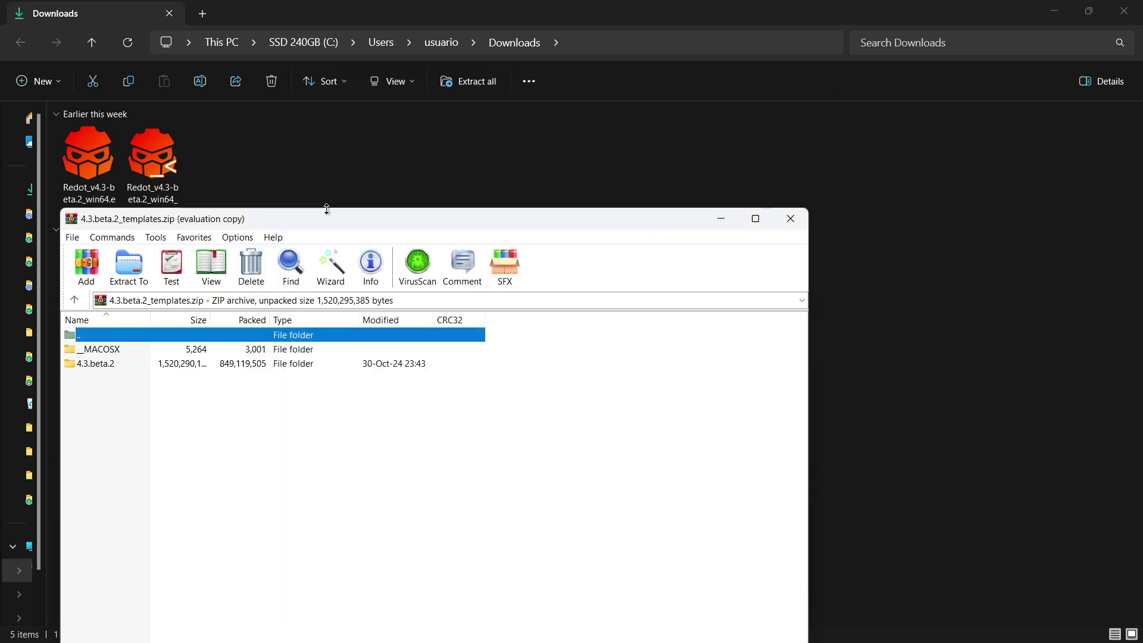
{"action": "left_click_drag", "start_coordinate": [330, 220], "coordinate": [562, 160]}
{"action": "double_click", "coordinate": [327, 290]}
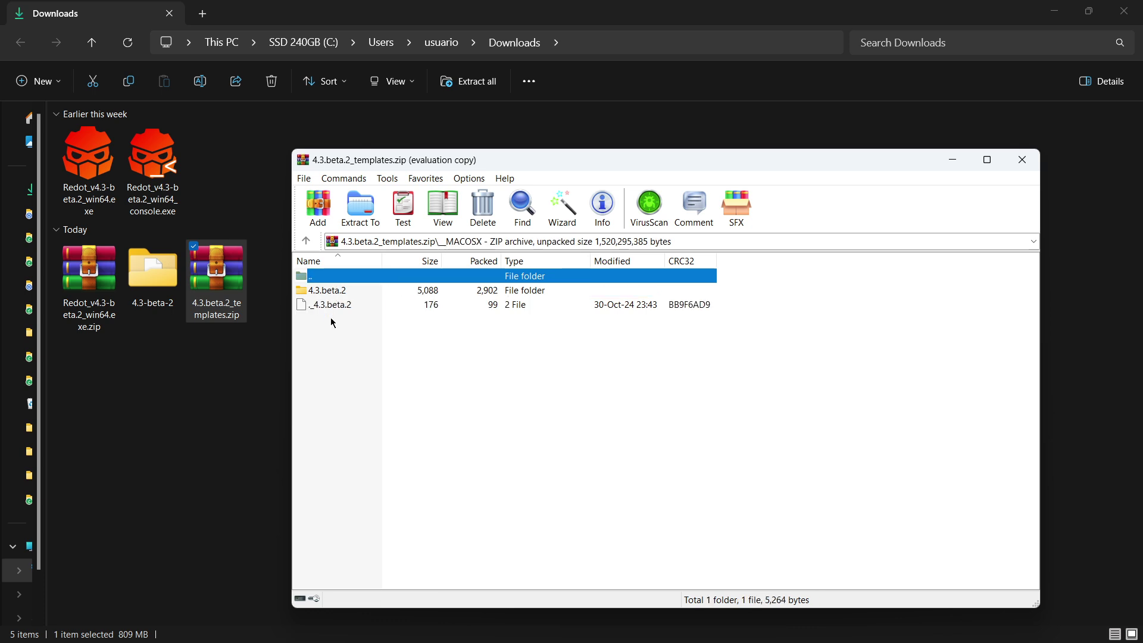
{"action": "left_click", "coordinate": [306, 240]}
{"action": "double_click", "coordinate": [331, 304]}
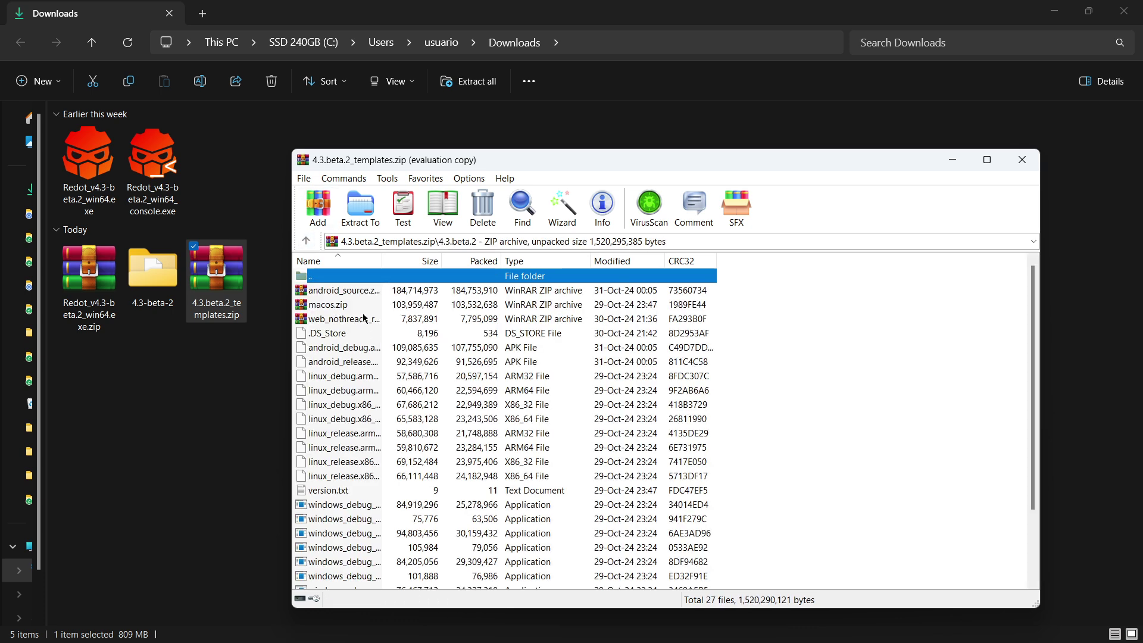
{"action": "scroll", "coordinate": [347, 295], "scroll_direction": "down", "scroll_amount": 2}
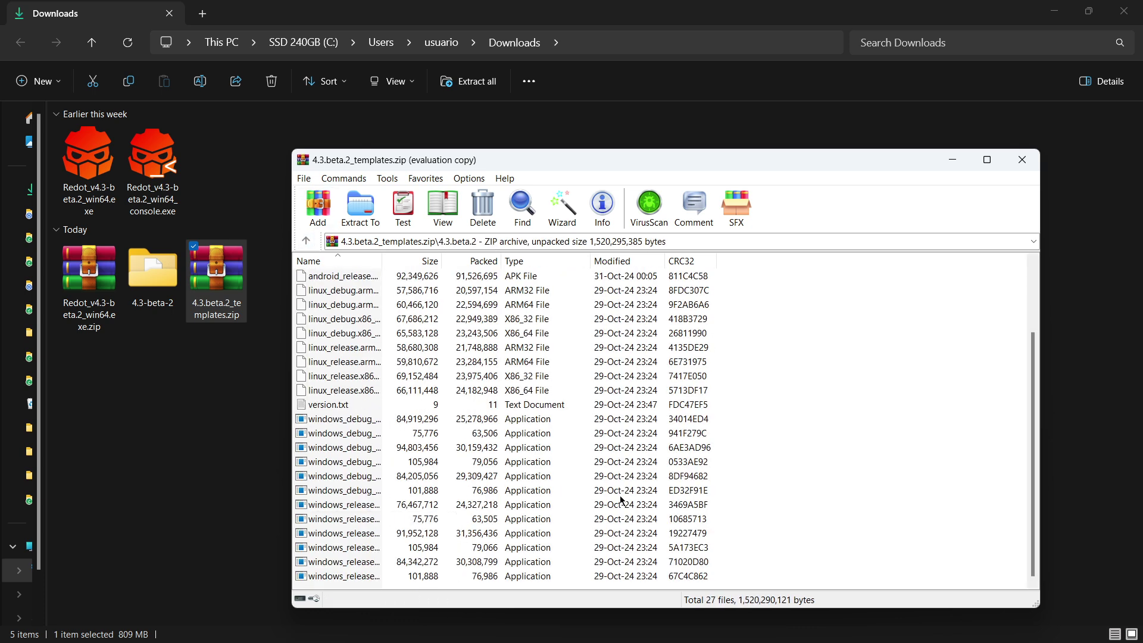
{"action": "left_click", "coordinate": [1023, 161]}
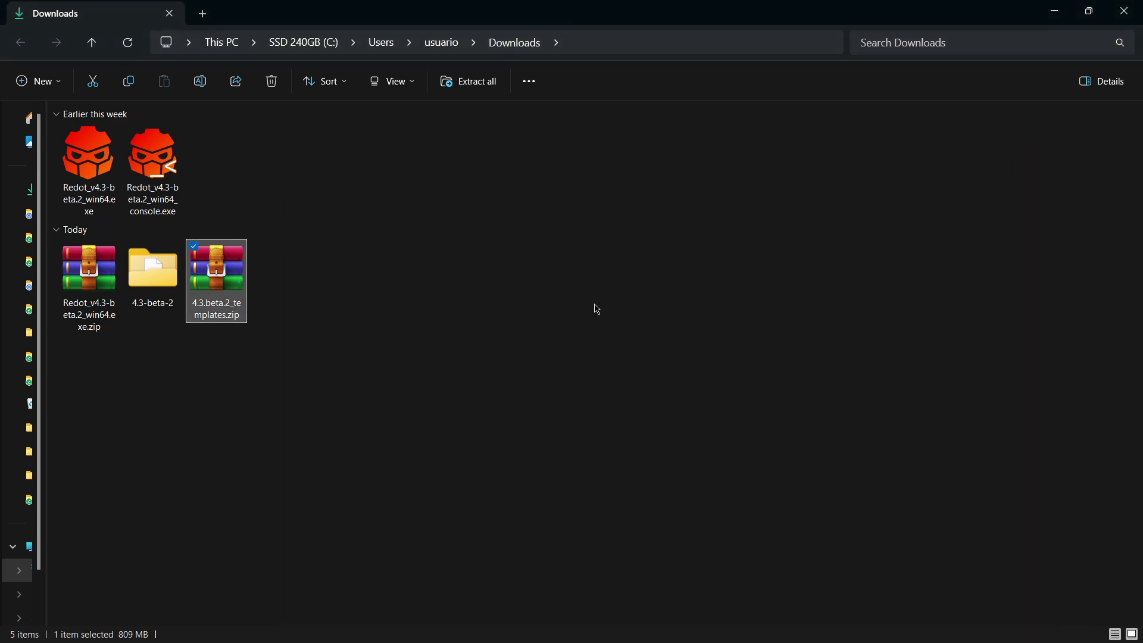
Step: Read the unzipping, dragging and Windows %APPDATA%\Redot\export_templates lines of the template instructions
{"action": "key", "text": "alt+Tab"}
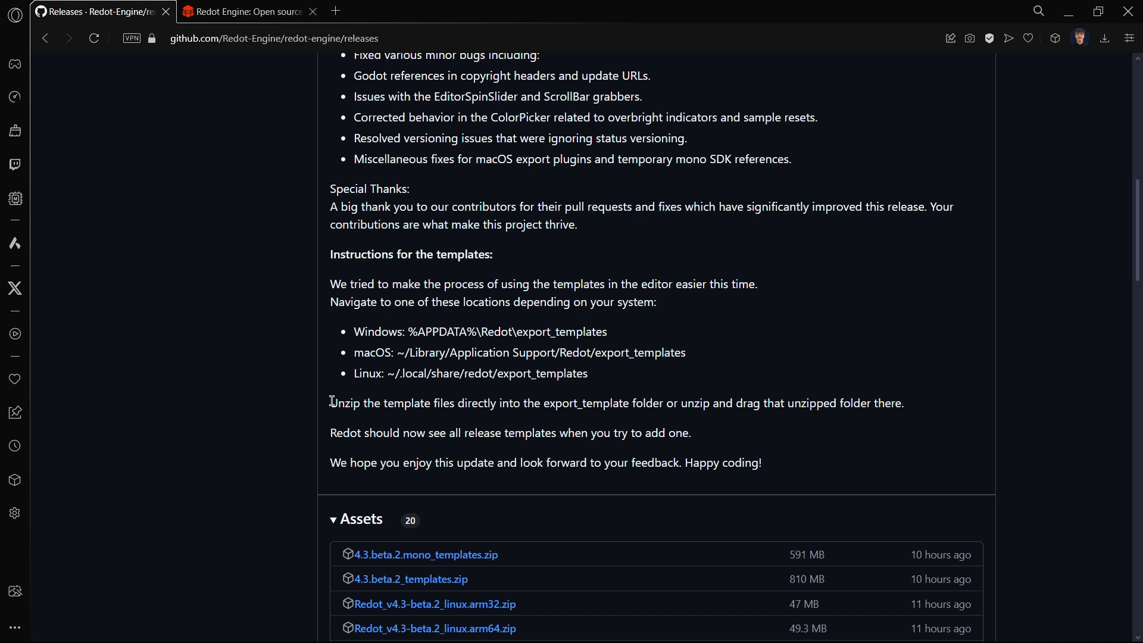
{"action": "left_click_drag", "start_coordinate": [333, 401], "coordinate": [666, 402]}
{"action": "left_click_drag", "start_coordinate": [637, 337], "coordinate": [358, 329]}
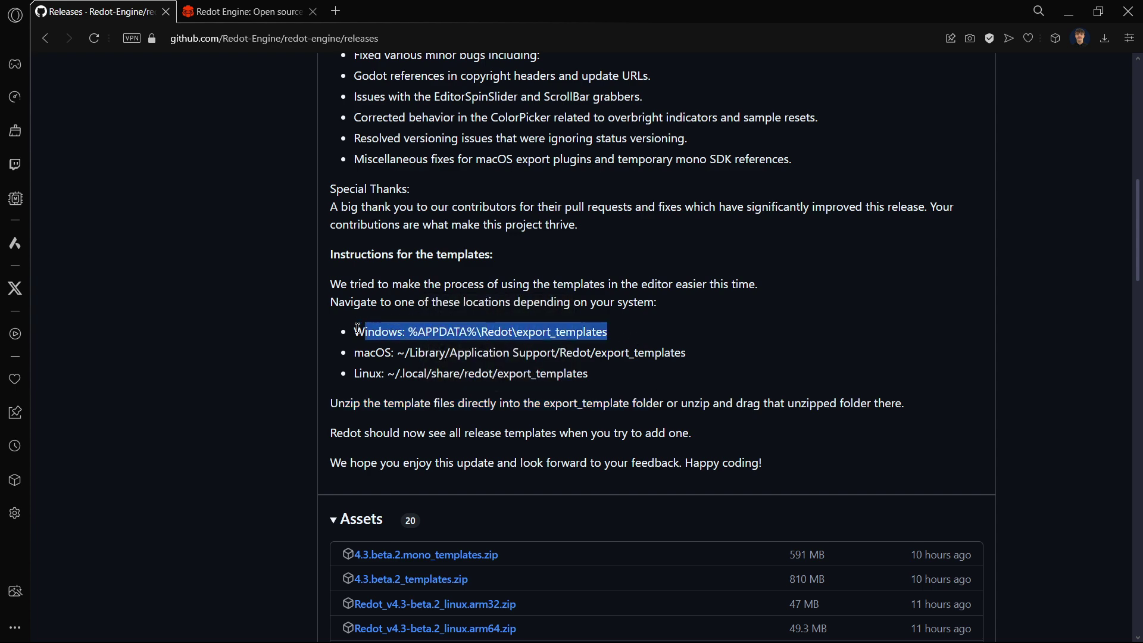
{"action": "left_click", "coordinate": [677, 417]}
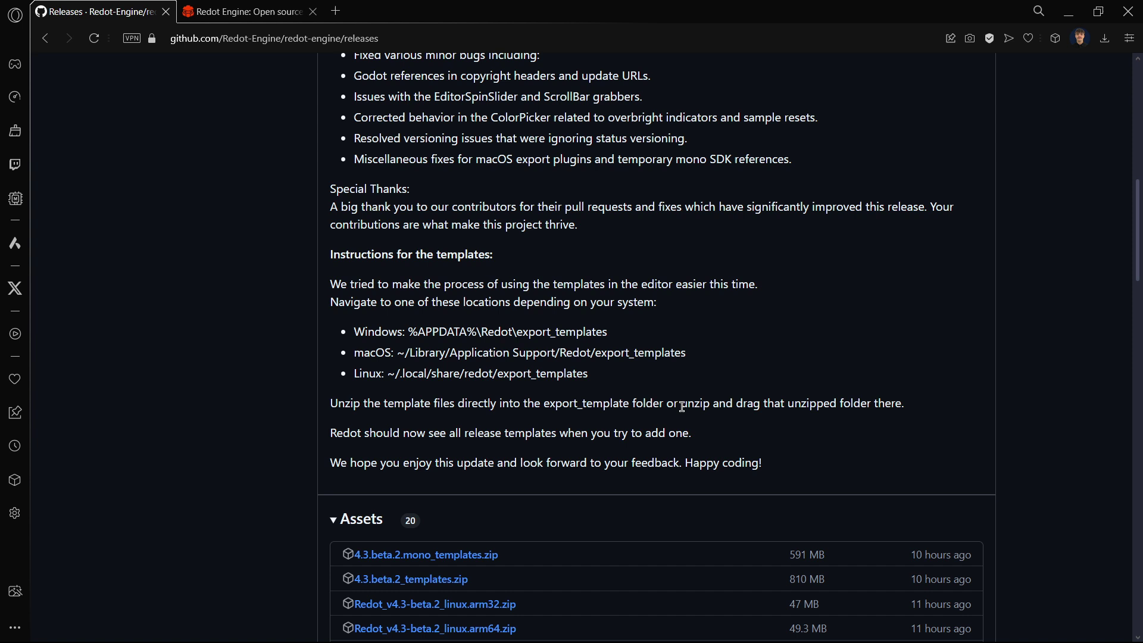
{"action": "left_click_drag", "start_coordinate": [682, 405], "coordinate": [920, 411]}
{"action": "left_click", "coordinate": [913, 403]}
{"action": "left_click_drag", "start_coordinate": [617, 338], "coordinate": [664, 337]}
{"action": "left_click", "coordinate": [337, 336]}
{"action": "left_click", "coordinate": [671, 347]}
{"action": "key", "text": "alt+Tab"}
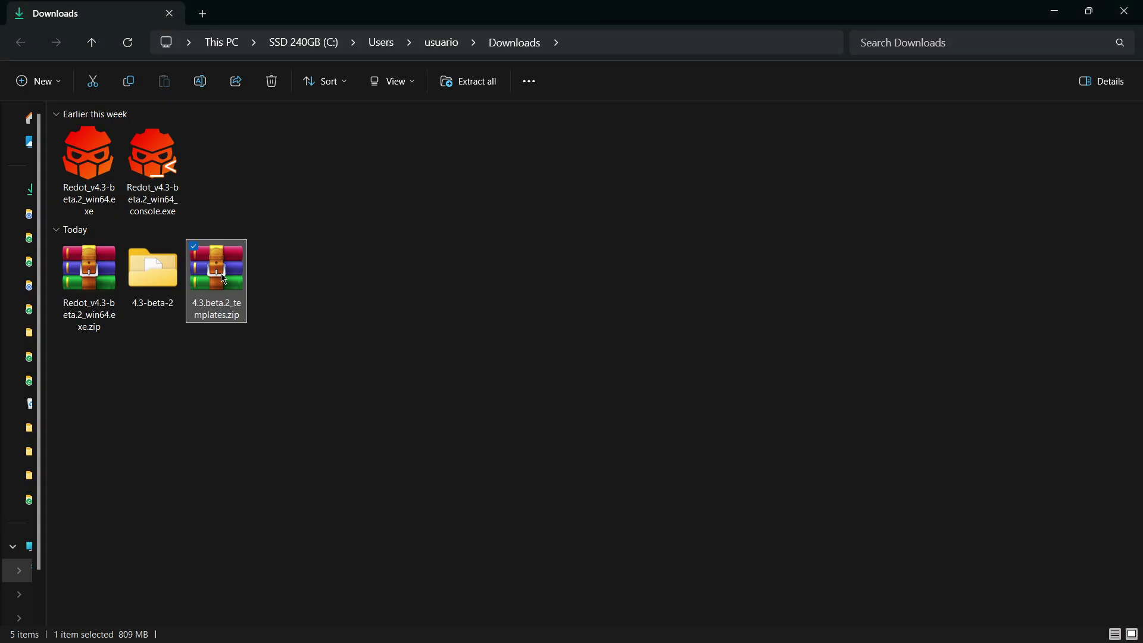
Step: Extract 4.3.beta.2_templates.zip into Downloads with WinRAR and check the extracted 4.3.beta.2 folder
{"action": "right_click", "coordinate": [224, 279]}
{"action": "mouse_move", "coordinate": [287, 483]}
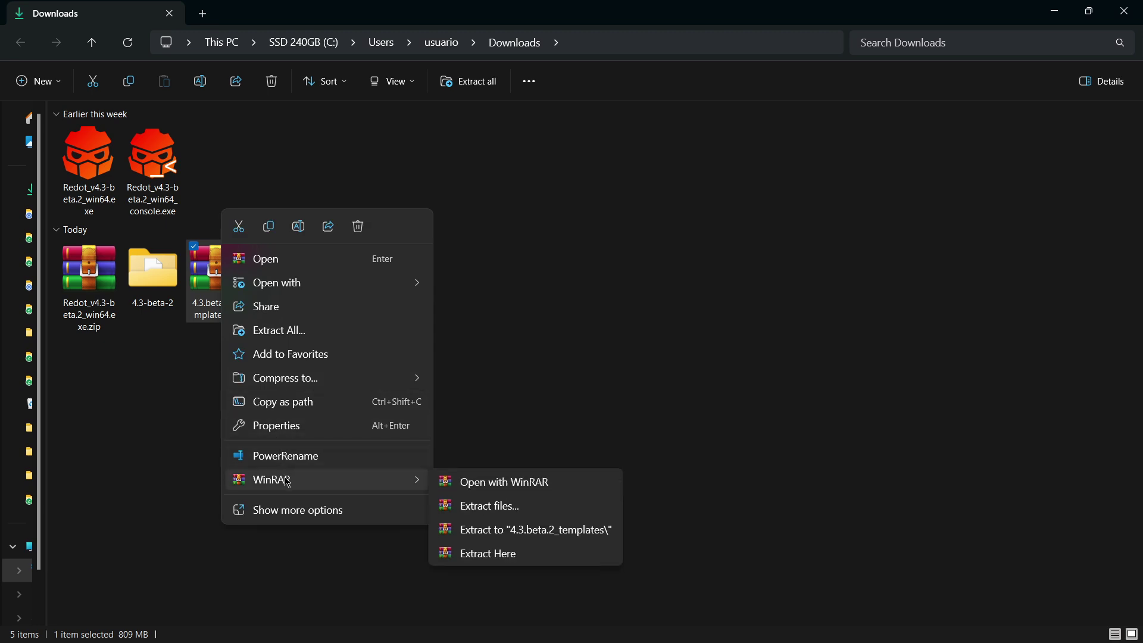
{"action": "left_click", "coordinate": [499, 529]}
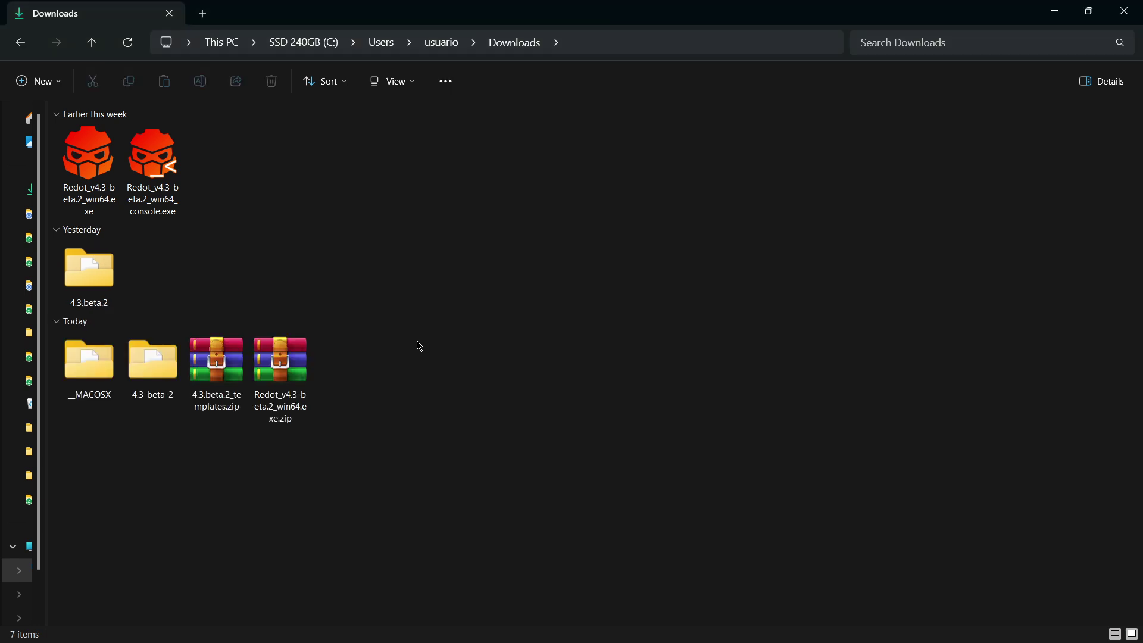
{"action": "double_click", "coordinate": [89, 271]}
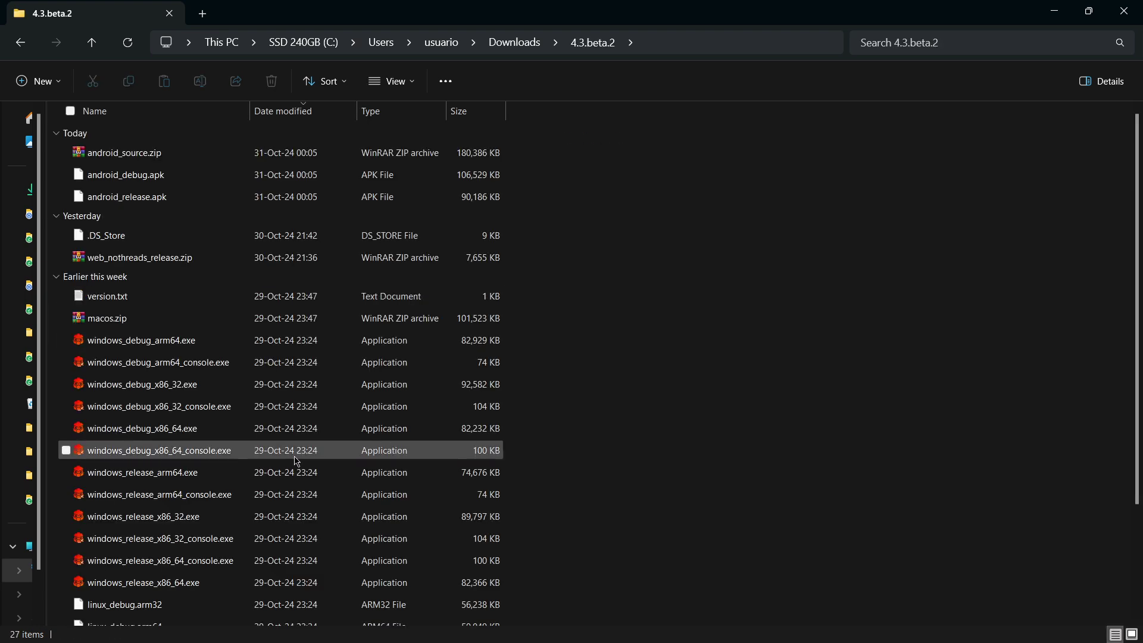
{"action": "key", "text": "alt+Left"}
Step: Browse the __MACOSX and 4.3-beta-2 folders, then select both 4.3.beta.2 and __MACOSX
{"action": "double_click", "coordinate": [113, 402]}
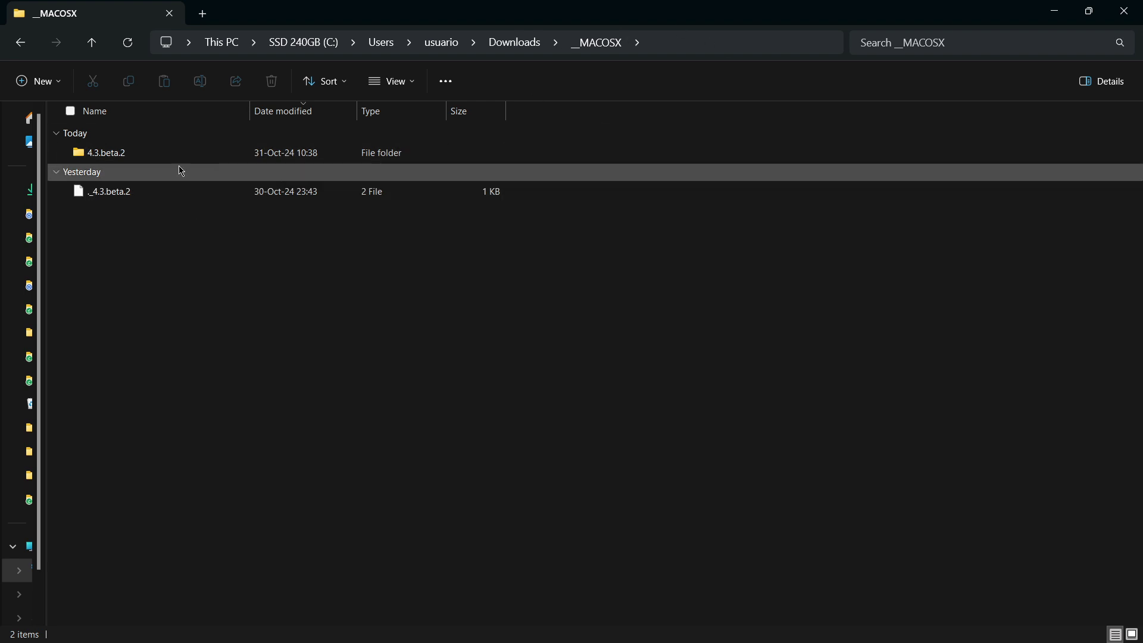
{"action": "double_click", "coordinate": [167, 154]}
{"action": "left_click", "coordinate": [92, 43]}
{"action": "left_click", "coordinate": [91, 42]}
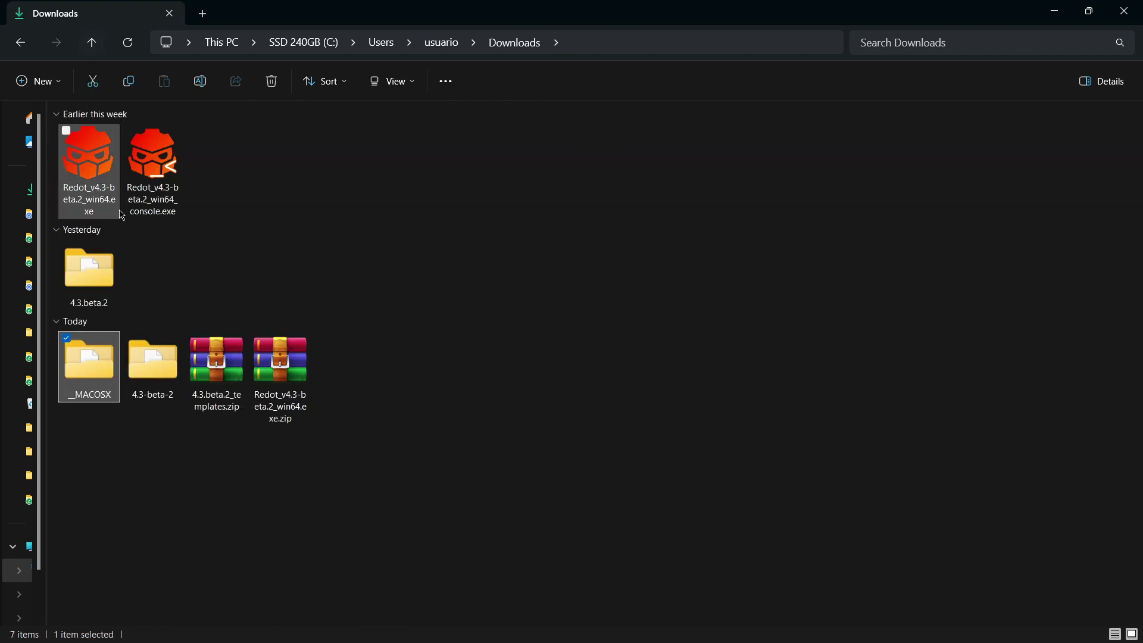
{"action": "double_click", "coordinate": [146, 382]}
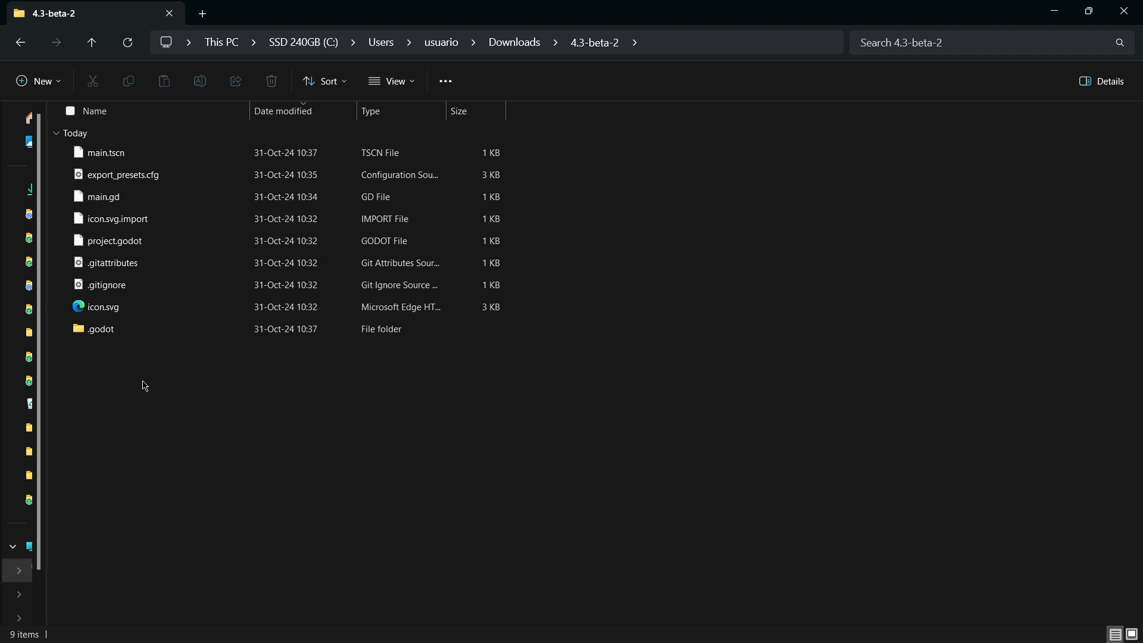
{"action": "left_click", "coordinate": [92, 43]}
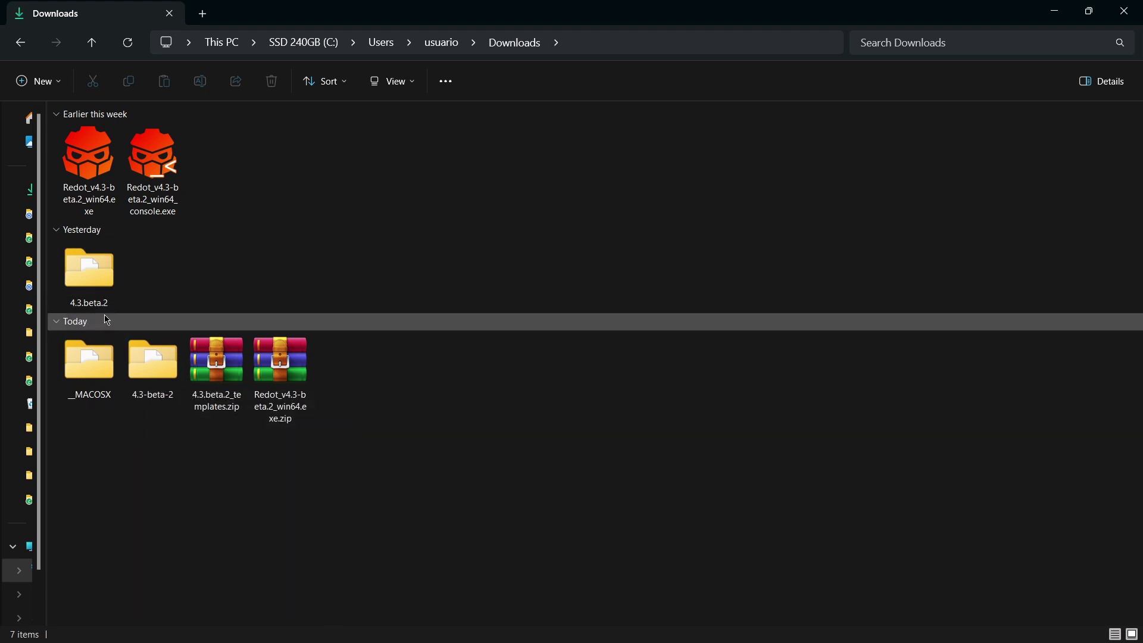
{"action": "left_click", "coordinate": [96, 275]}
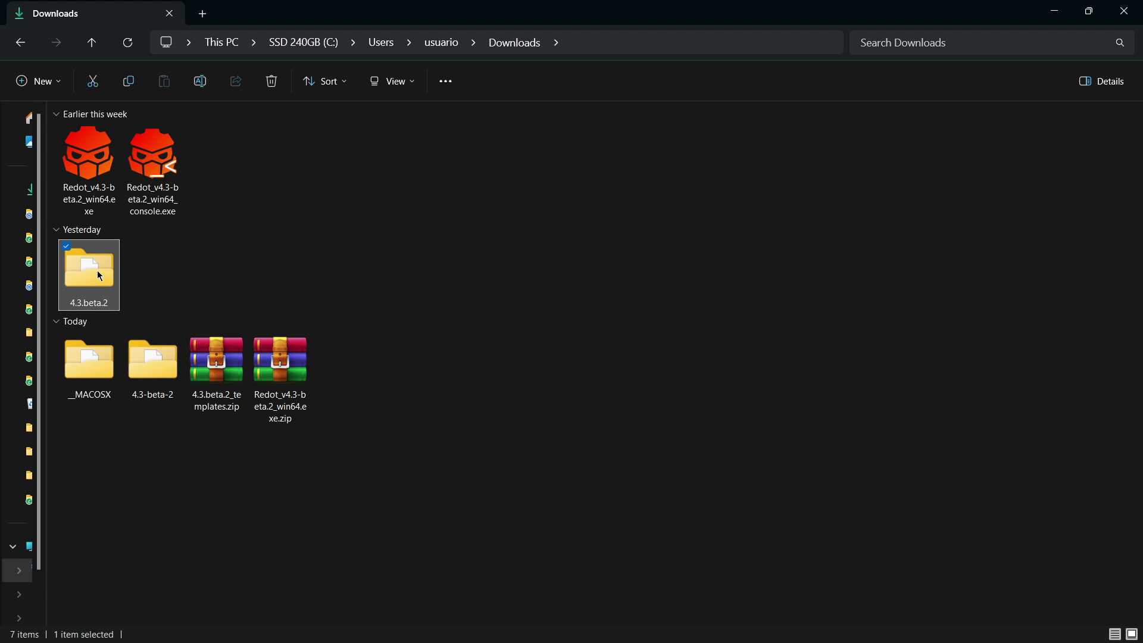
{"action": "left_click", "coordinate": [91, 385], "text": "ctrl"}
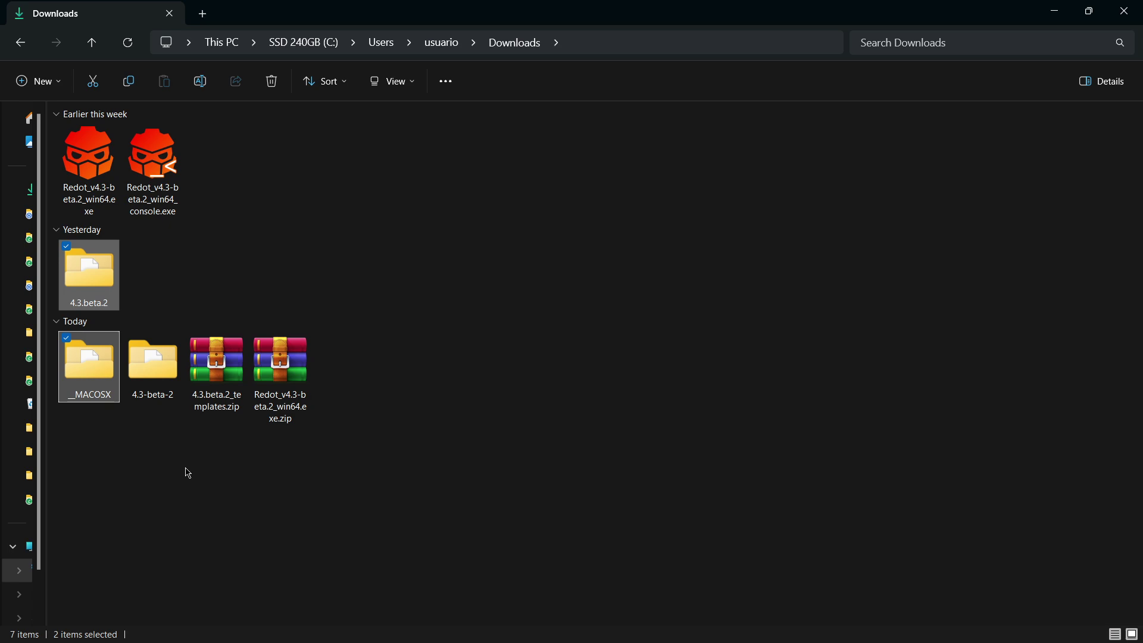
{"action": "key", "text": "alt+Tab"}
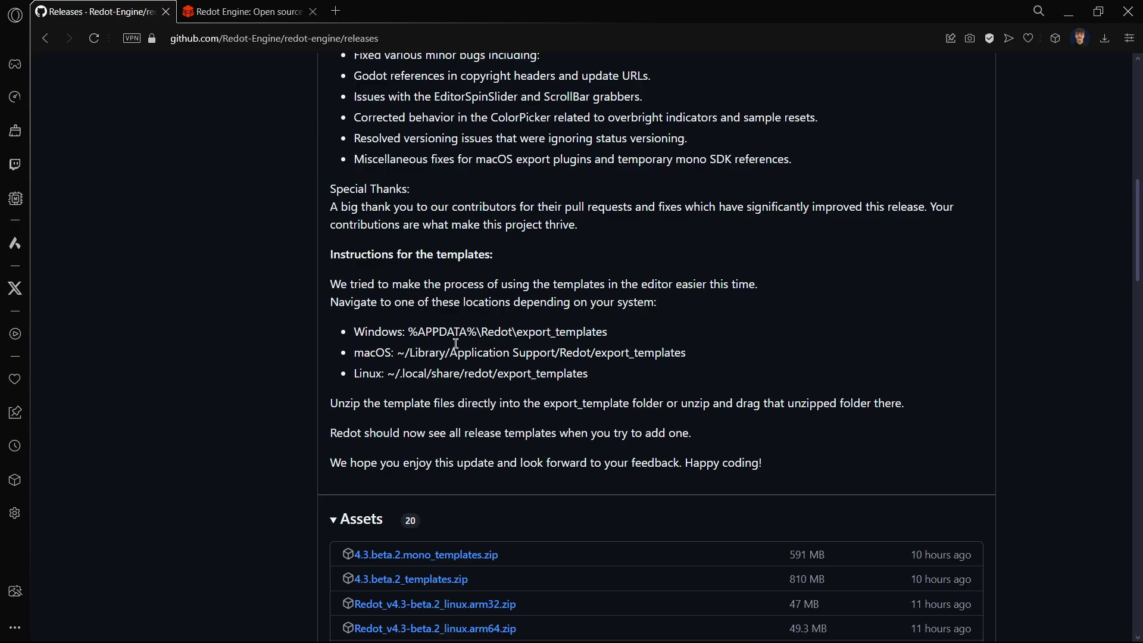
Step: Copy the Windows export templates path from the release page
{"action": "left_click_drag", "start_coordinate": [410, 332], "coordinate": [622, 331]}
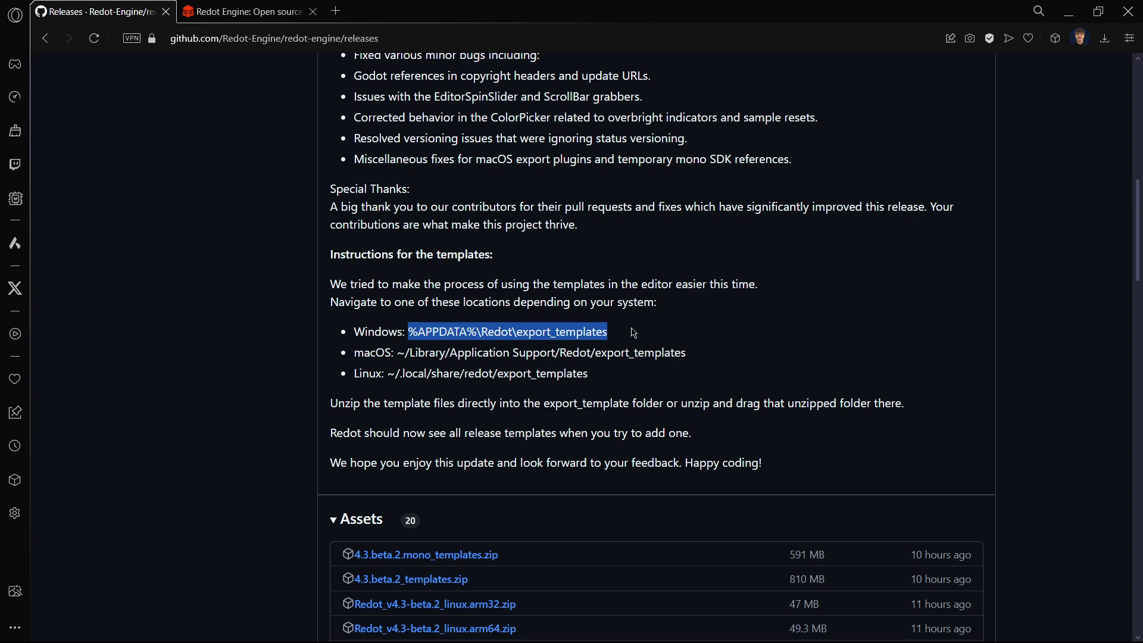
{"action": "key", "text": "ctrl+c"}
{"action": "right_click", "coordinate": [524, 331]}
{"action": "left_click", "coordinate": [539, 394]}
Step: Open Run from the Win+X menu and paste %APPDATA%\Redot\export_templates into it
{"action": "key", "text": "super+r"}
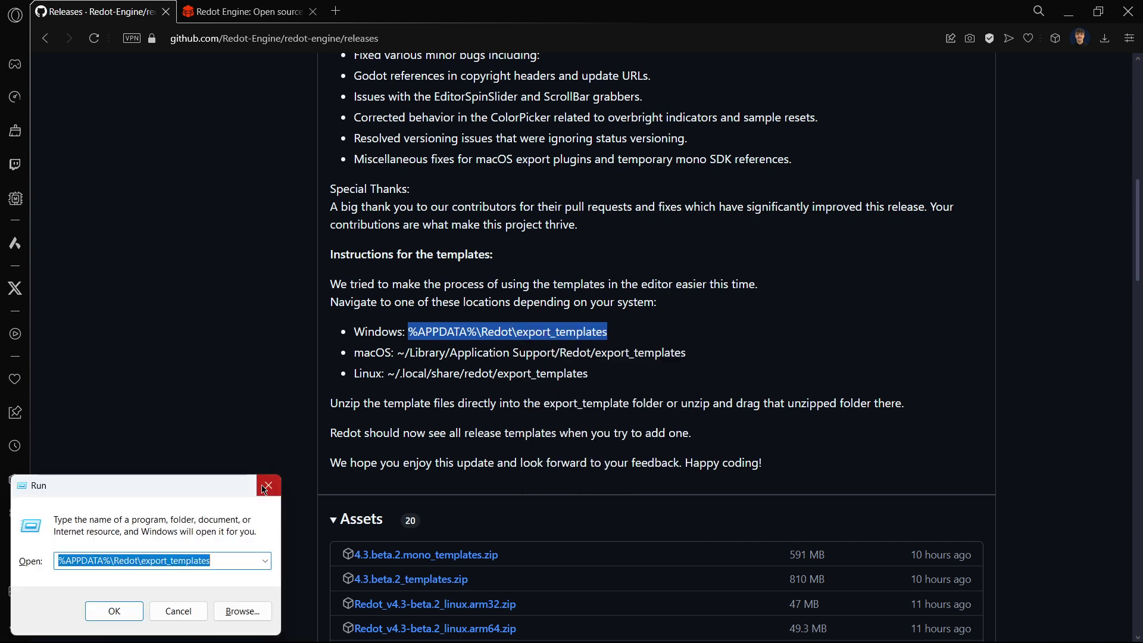
{"action": "left_click", "coordinate": [269, 486]}
{"action": "mouse_move", "coordinate": [204, 625]}
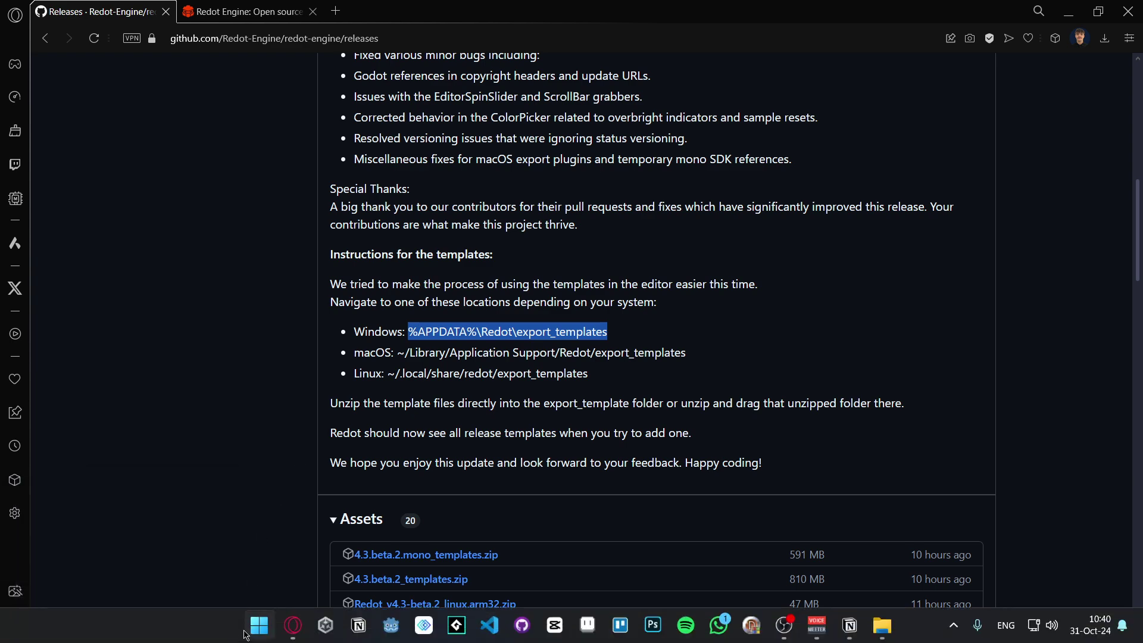
{"action": "right_click", "coordinate": [205, 625]}
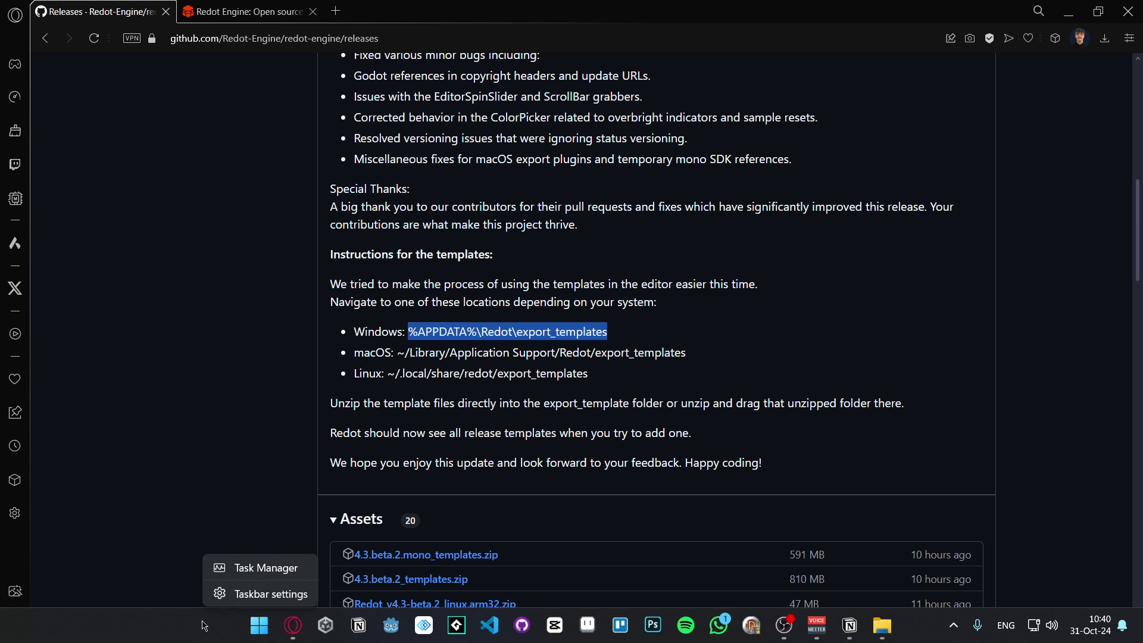
{"action": "right_click", "coordinate": [262, 627]}
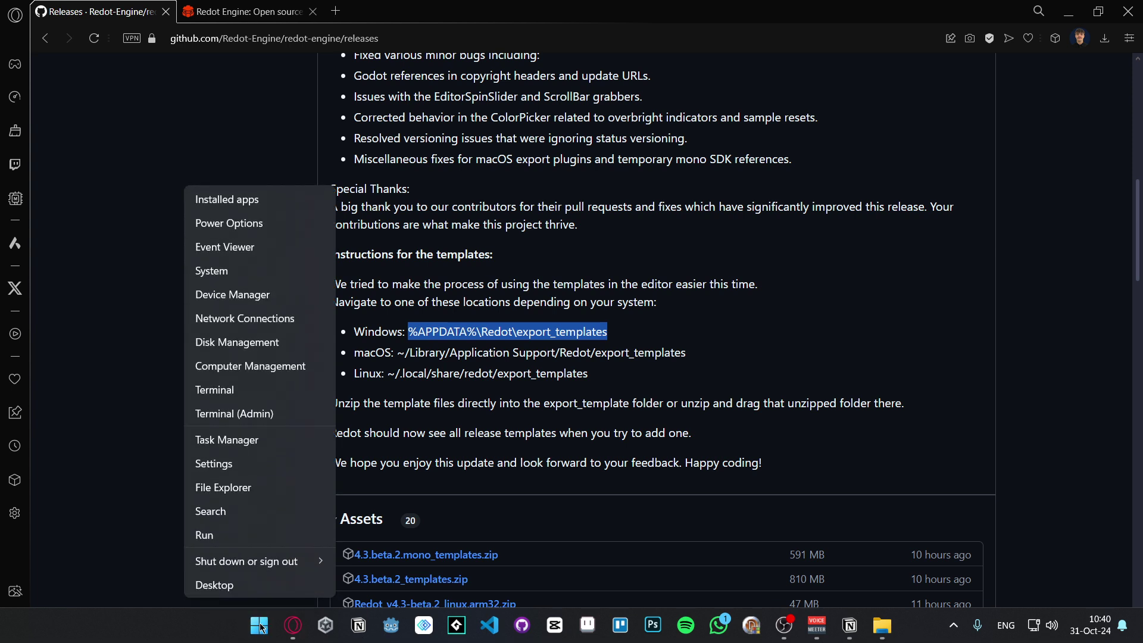
{"action": "left_click", "coordinate": [204, 535]}
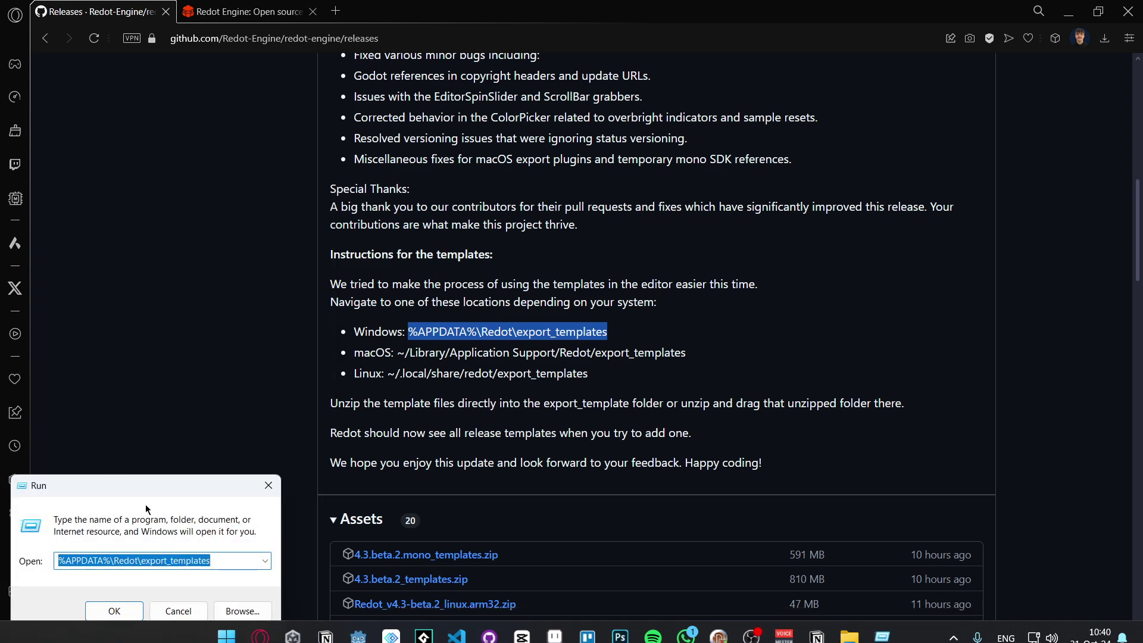
{"action": "key", "text": "ctrl+v"}
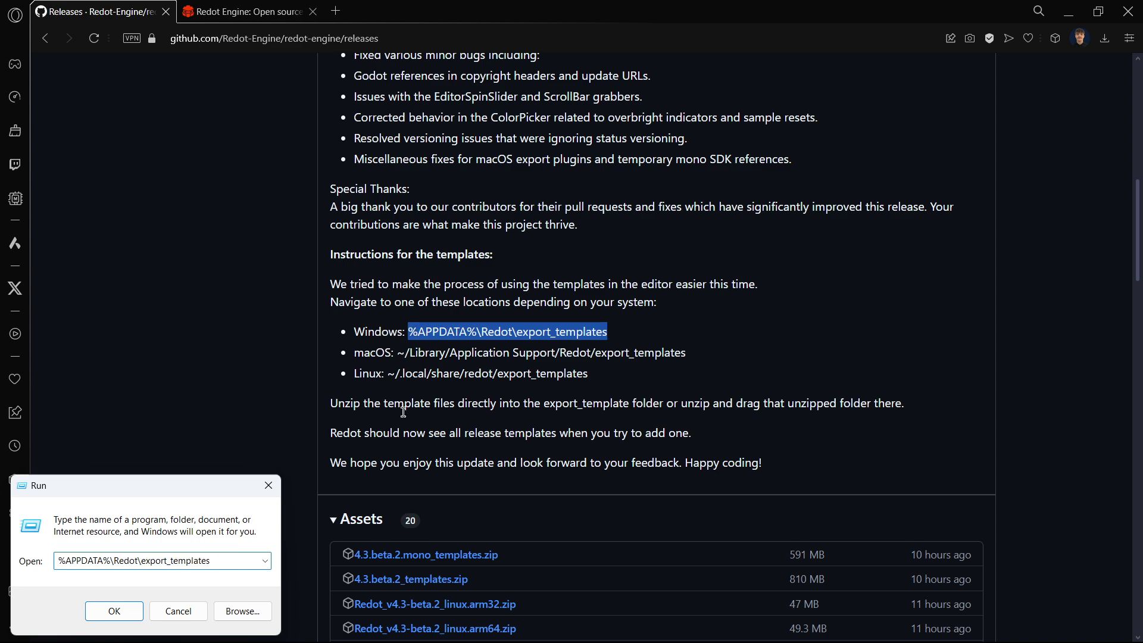
Step: Open the export_templates folder and a second File Explorer window on Downloads
{"action": "left_click", "coordinate": [113, 612]}
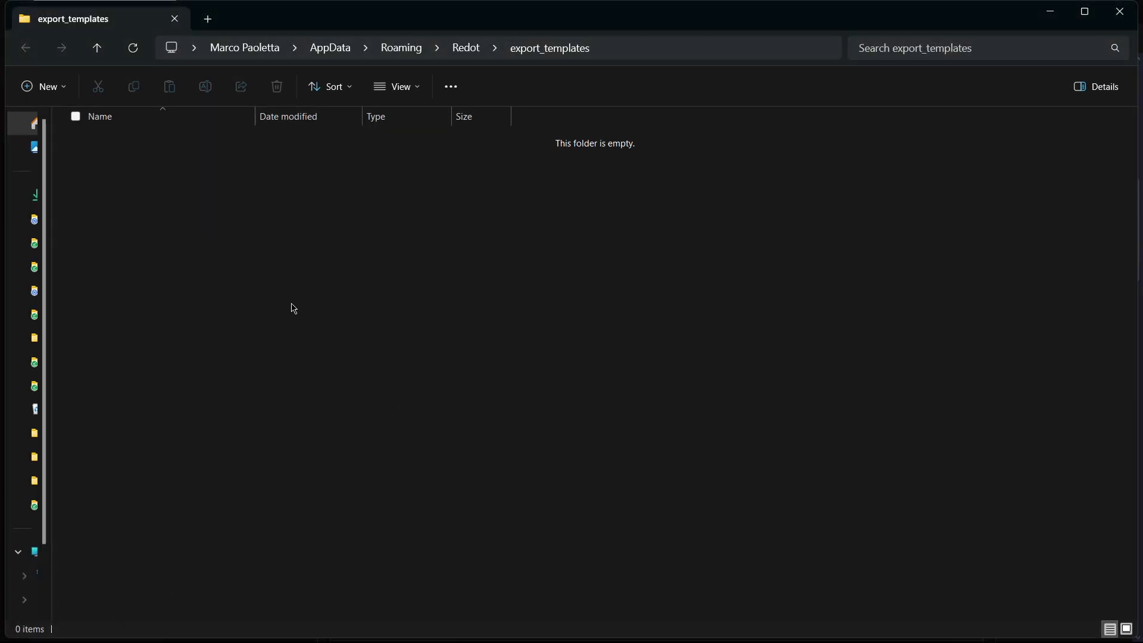
{"action": "left_click_drag", "start_coordinate": [44, 262], "coordinate": [102, 268]}
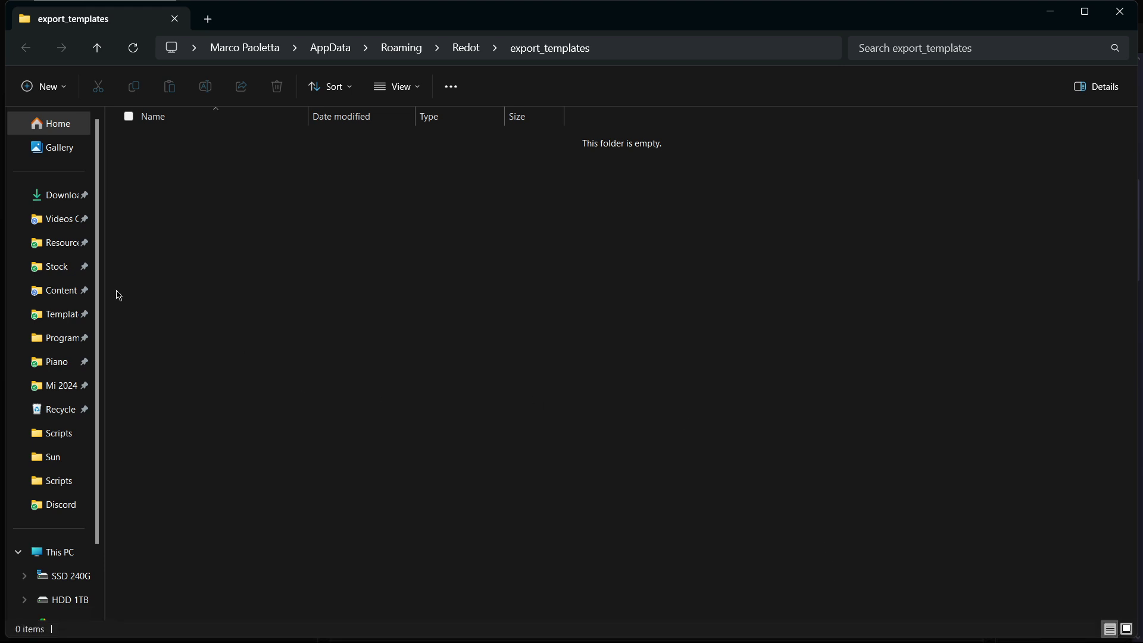
{"action": "left_click_drag", "start_coordinate": [105, 290], "coordinate": [70, 290]}
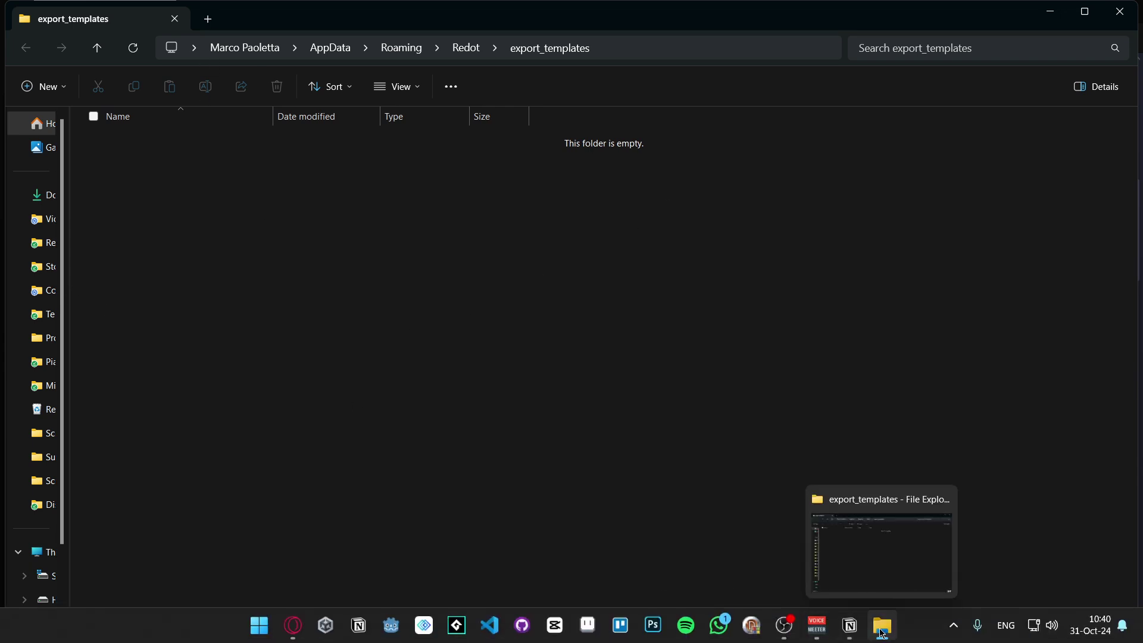
{"action": "right_click", "coordinate": [882, 631]}
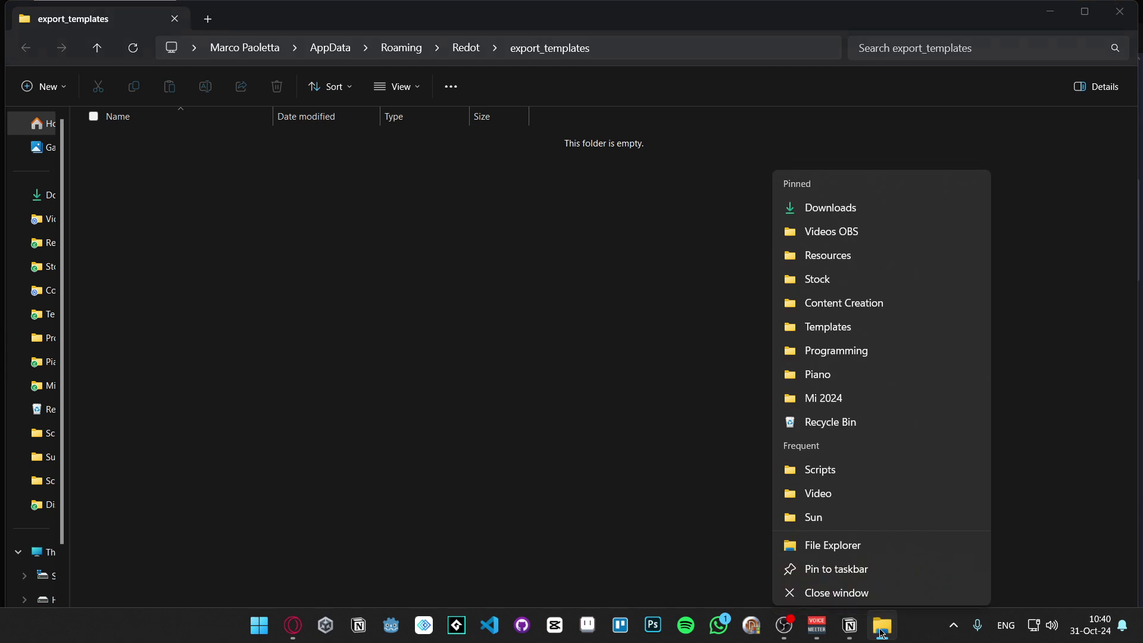
{"action": "left_click", "coordinate": [832, 539]}
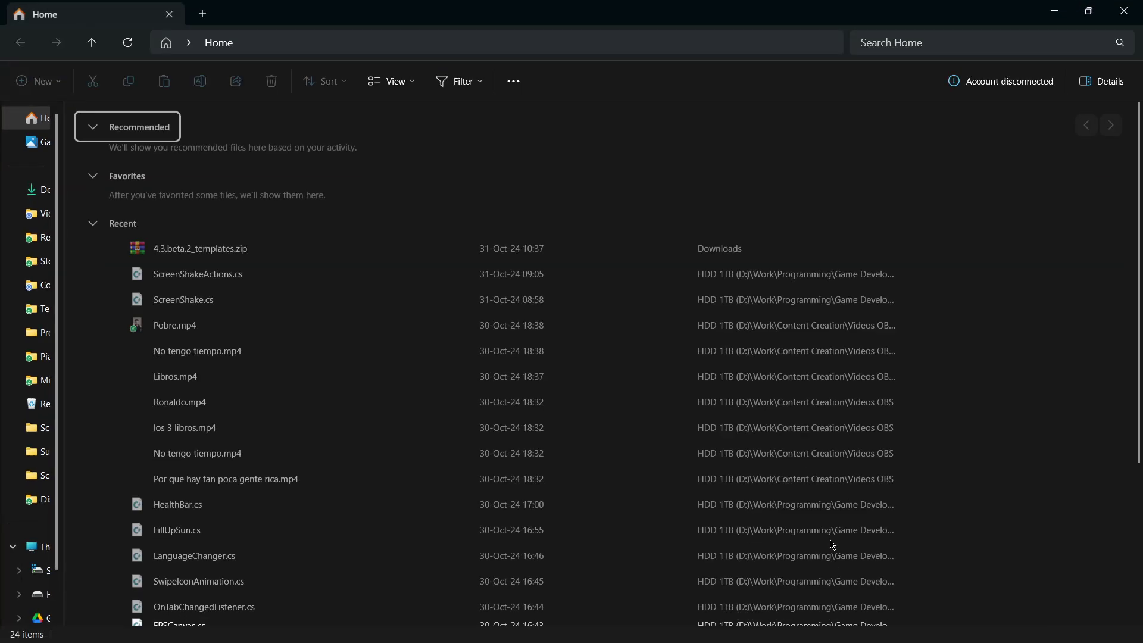
{"action": "left_click", "coordinate": [36, 191]}
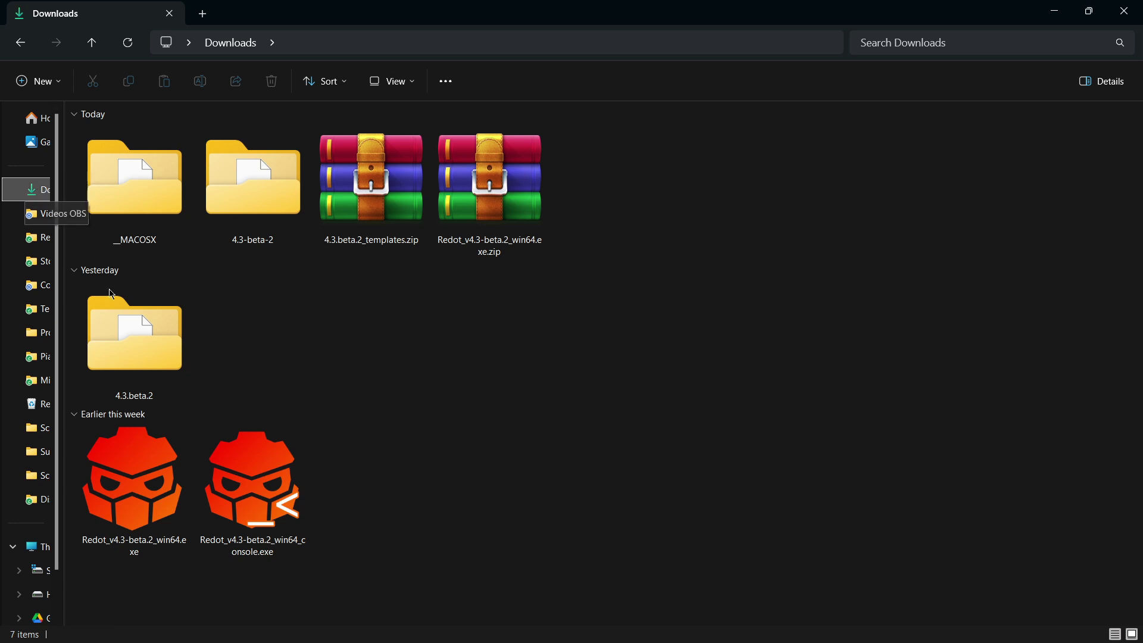
Step: Select the _MACOSX and 4.3.beta.2 template folders in Downloads and copy them
{"action": "double_click", "coordinate": [243, 213]}
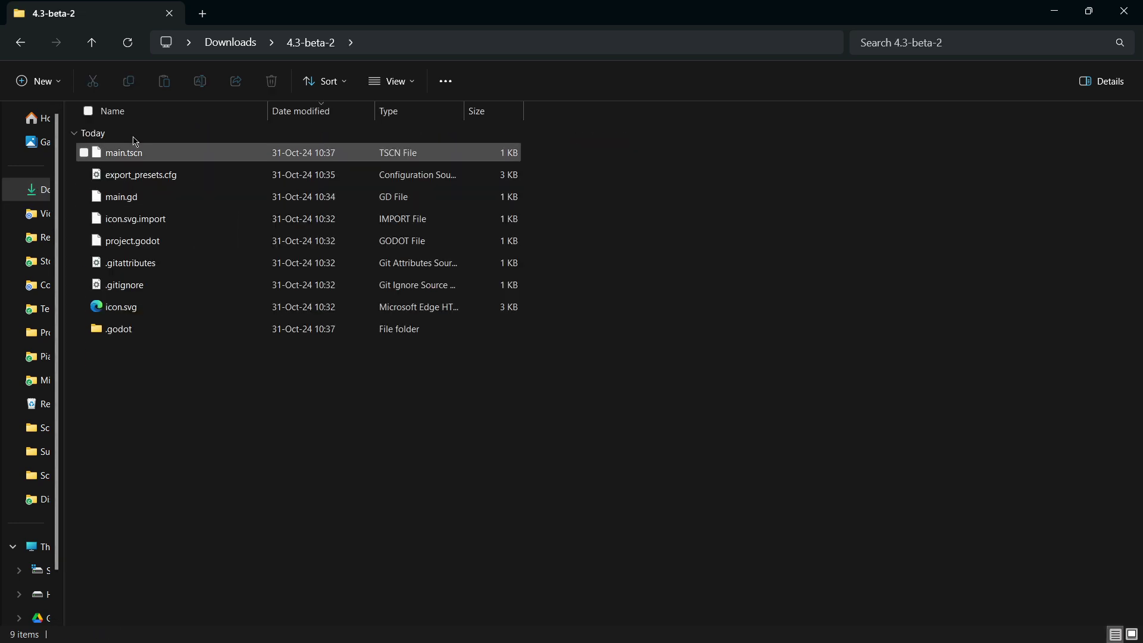
{"action": "left_click", "coordinate": [91, 44]}
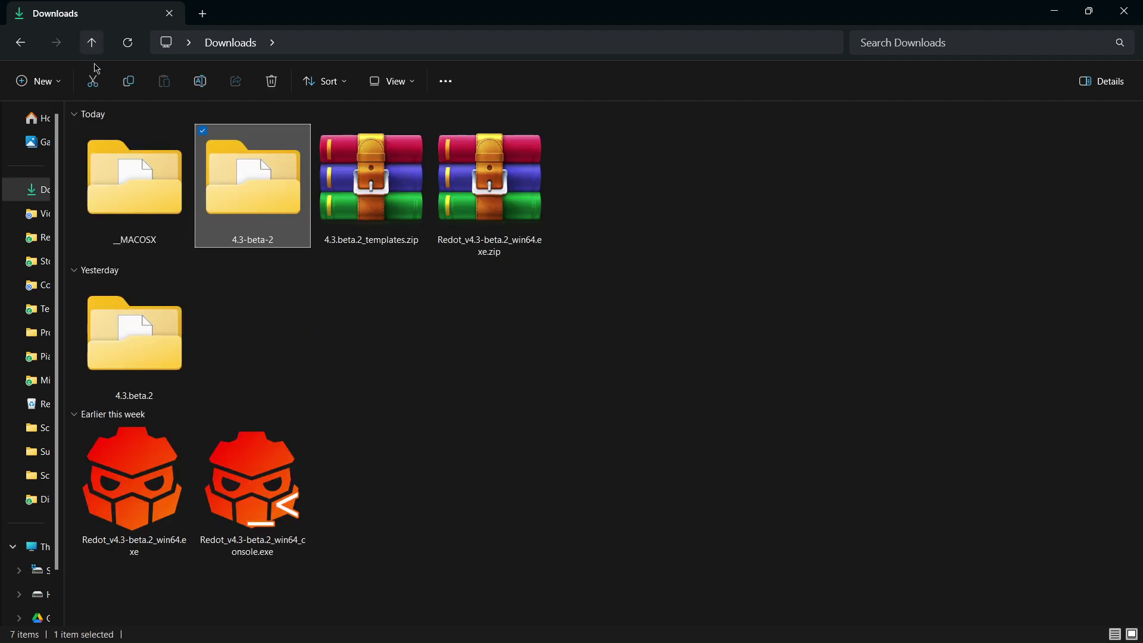
{"action": "left_click", "coordinate": [137, 193]}
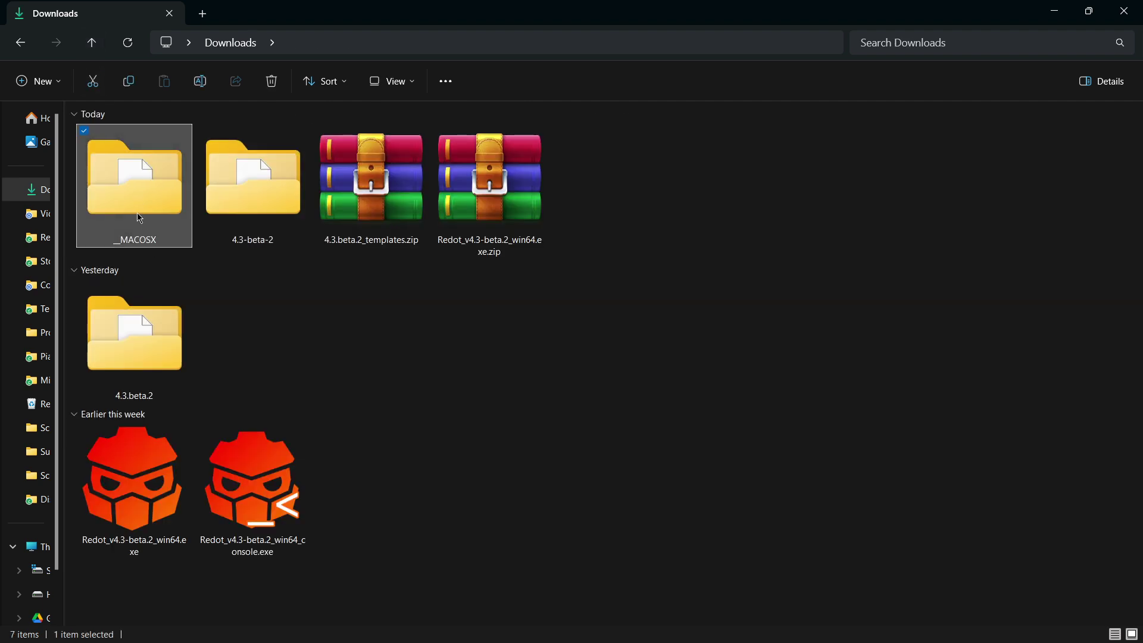
{"action": "double_click", "coordinate": [137, 193]}
{"action": "left_click", "coordinate": [90, 45]}
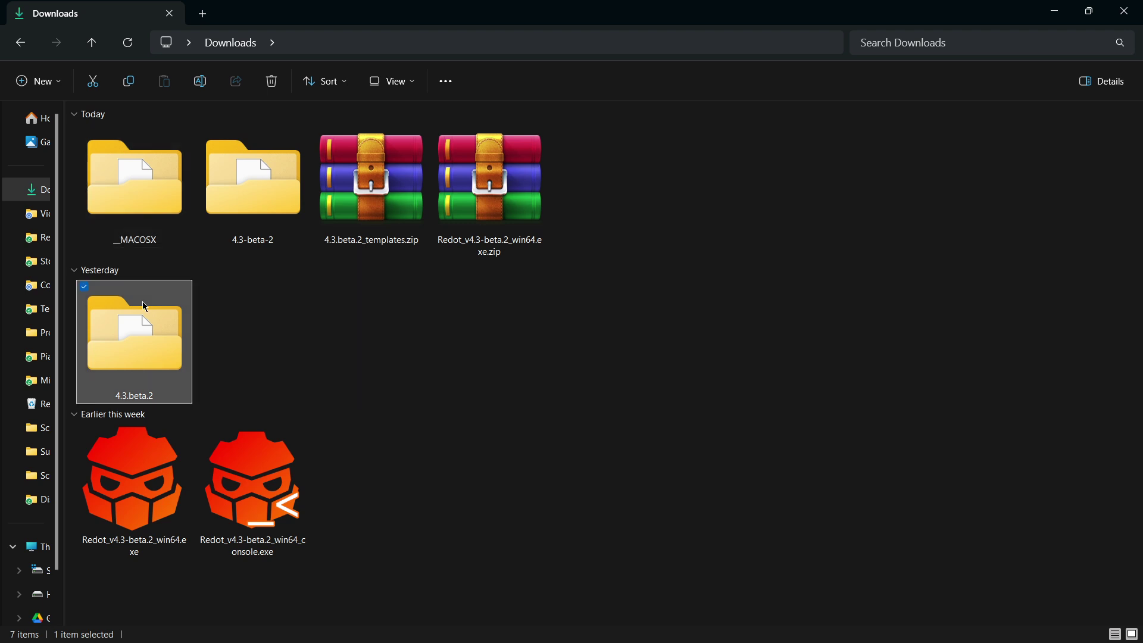
{"action": "double_click", "coordinate": [142, 301]}
{"action": "left_click", "coordinate": [92, 43]}
{"action": "left_click", "coordinate": [134, 199], "text": "ctrl"}
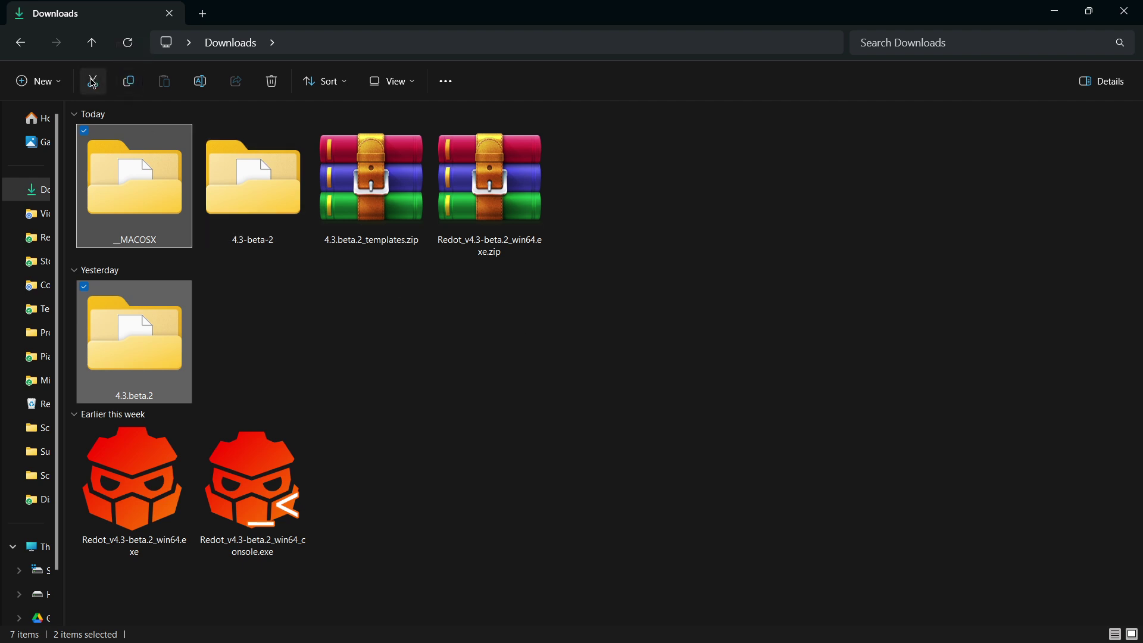
{"action": "left_click", "coordinate": [129, 82]}
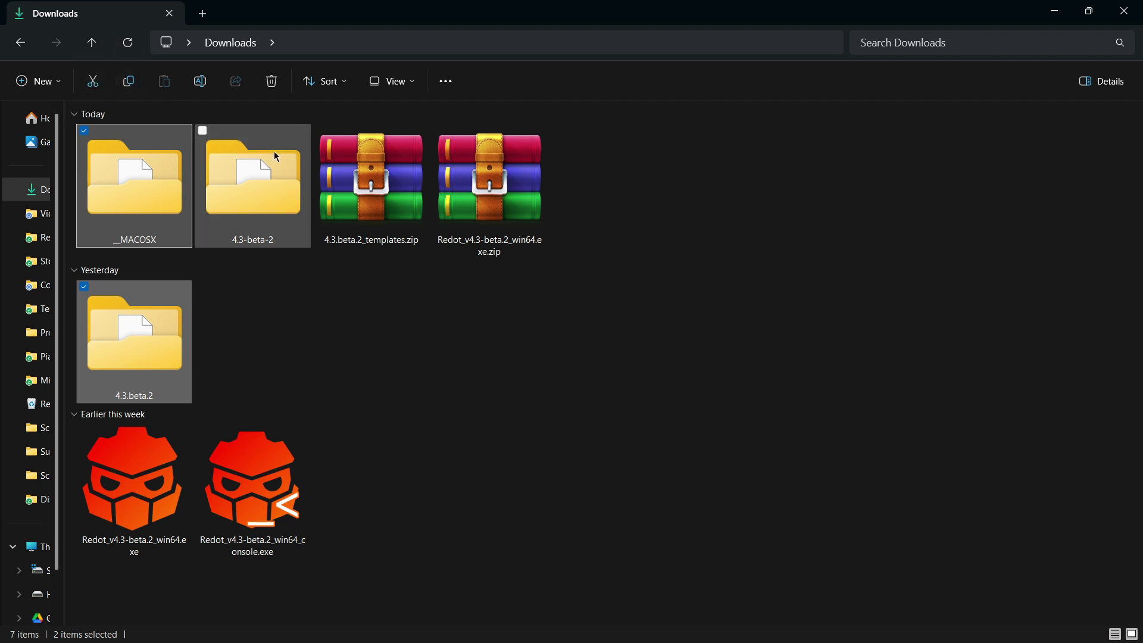
Step: Paste both template folders into the export_templates folder
{"action": "key", "text": "super"}
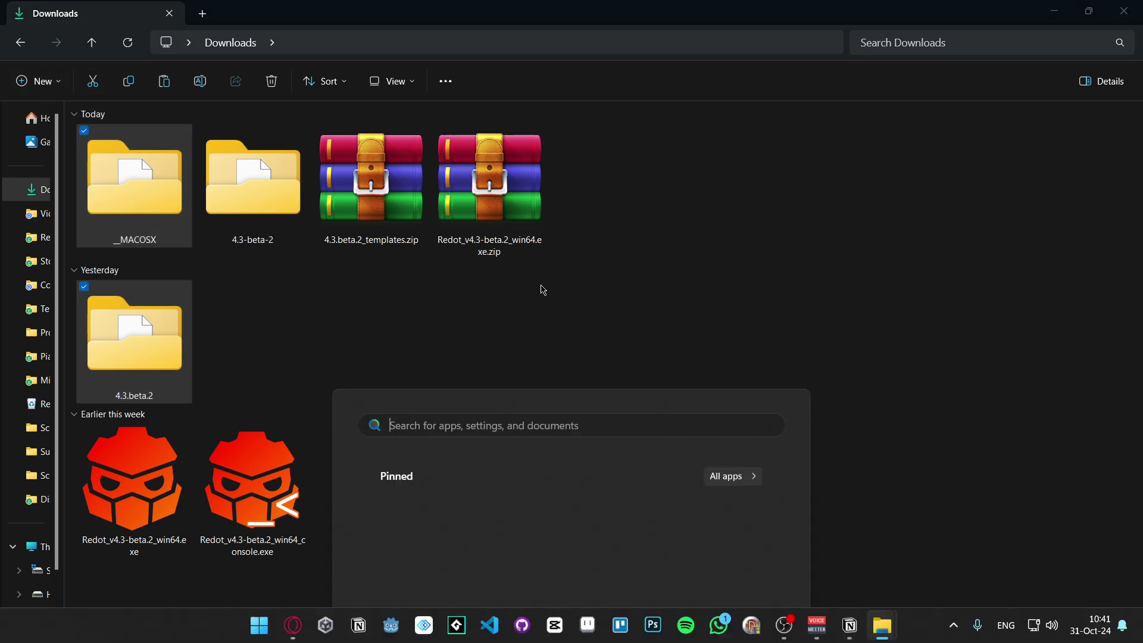
{"action": "mouse_move", "coordinate": [882, 625]}
{"action": "left_click", "coordinate": [823, 551]}
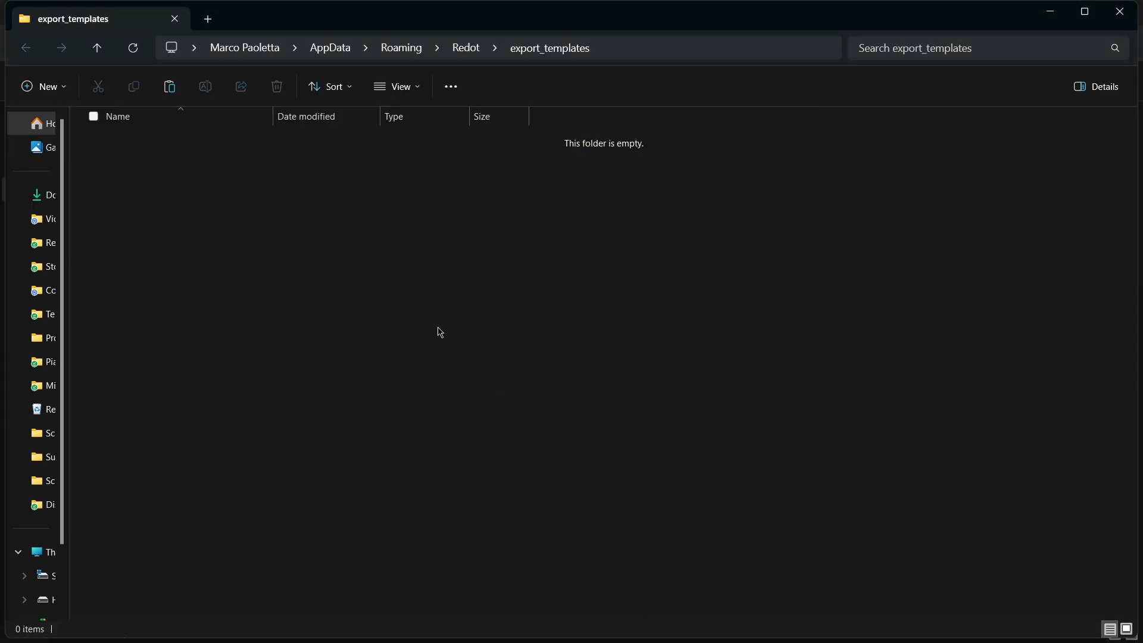
{"action": "left_click", "coordinate": [169, 87]}
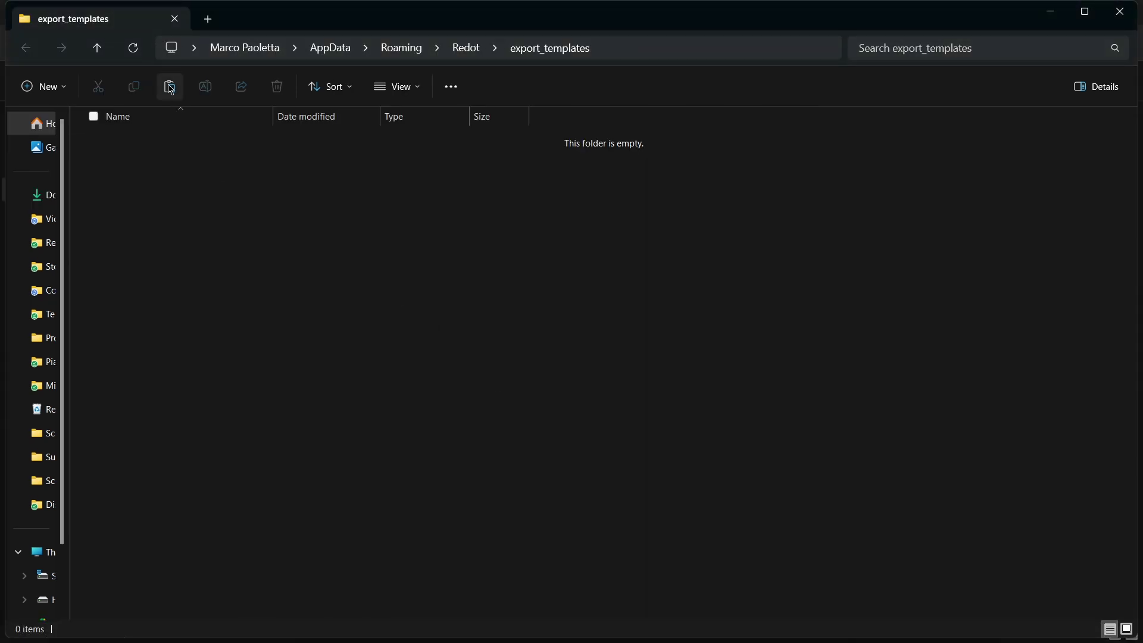
{"action": "left_click", "coordinate": [433, 349]}
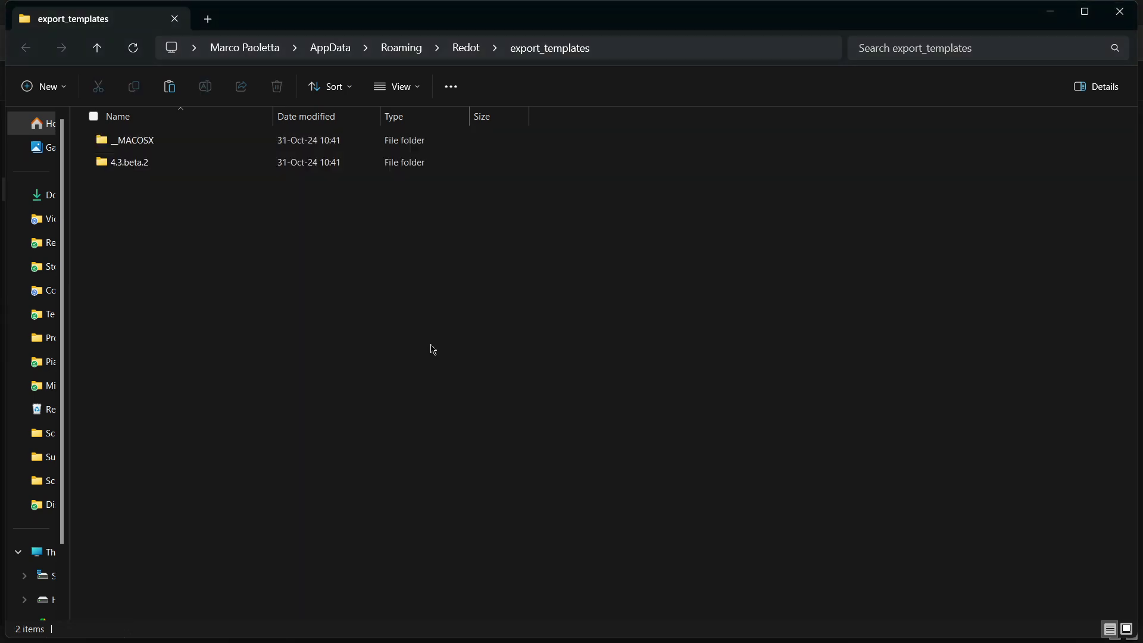
{"action": "key", "text": "alt+Tab"}
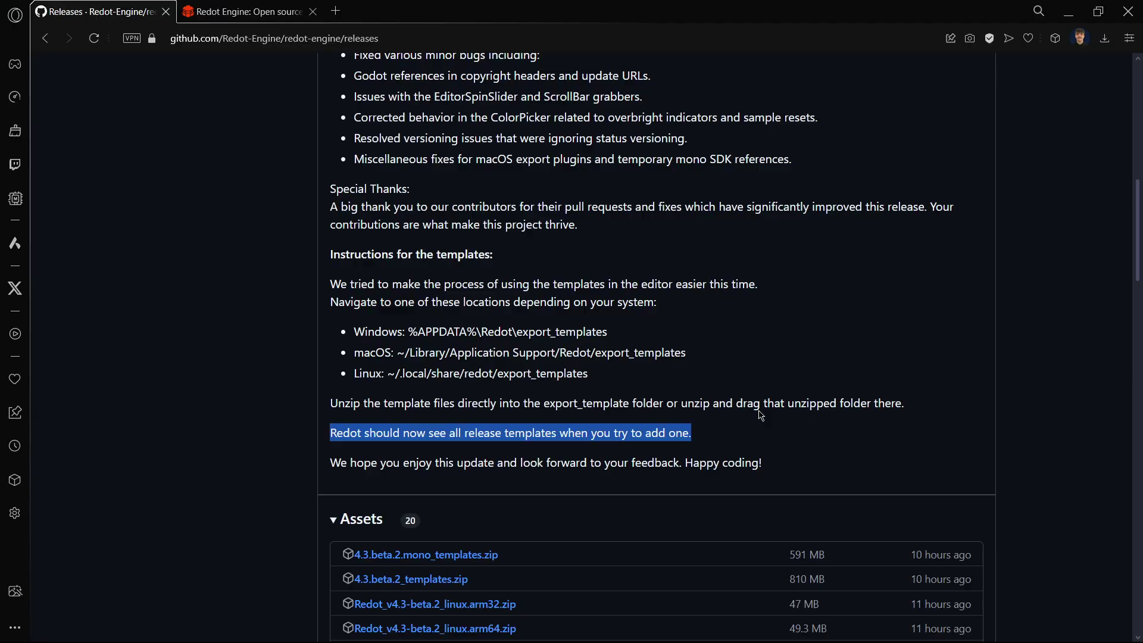
Step: Return to the Redot editor and select export_presets.cfg in the FileSystem
{"action": "key", "text": "alt+Tab"}
{"action": "left_click", "coordinate": [168, 220]}
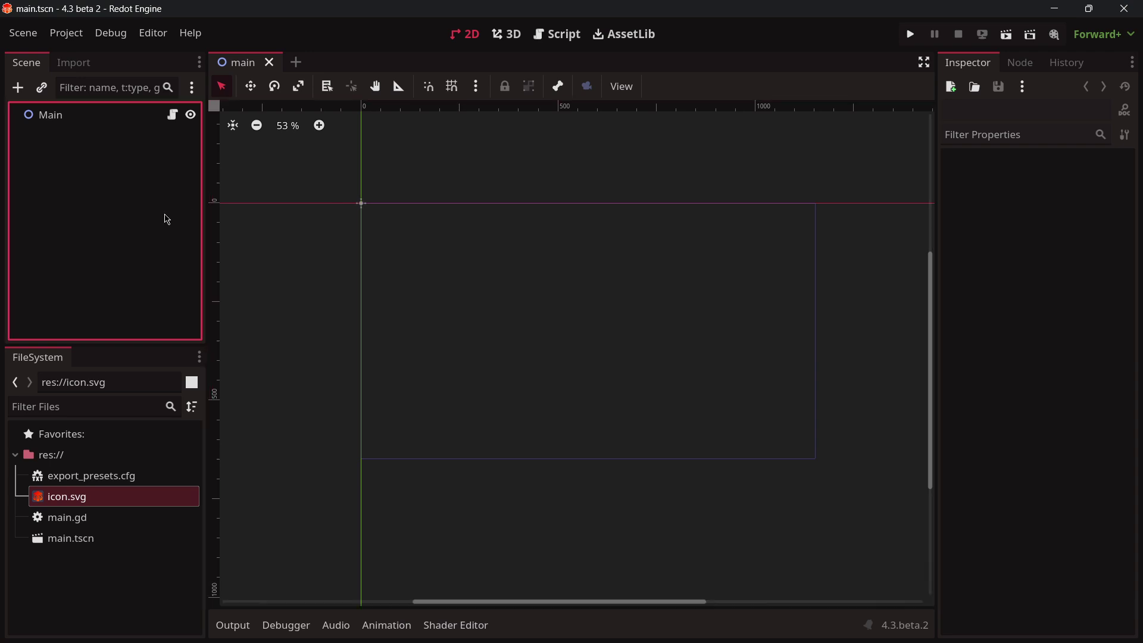
{"action": "left_click", "coordinate": [106, 478]}
Step: Delete the old Windows Desktop export preset in the Export dialog
{"action": "left_click", "coordinate": [83, 34]}
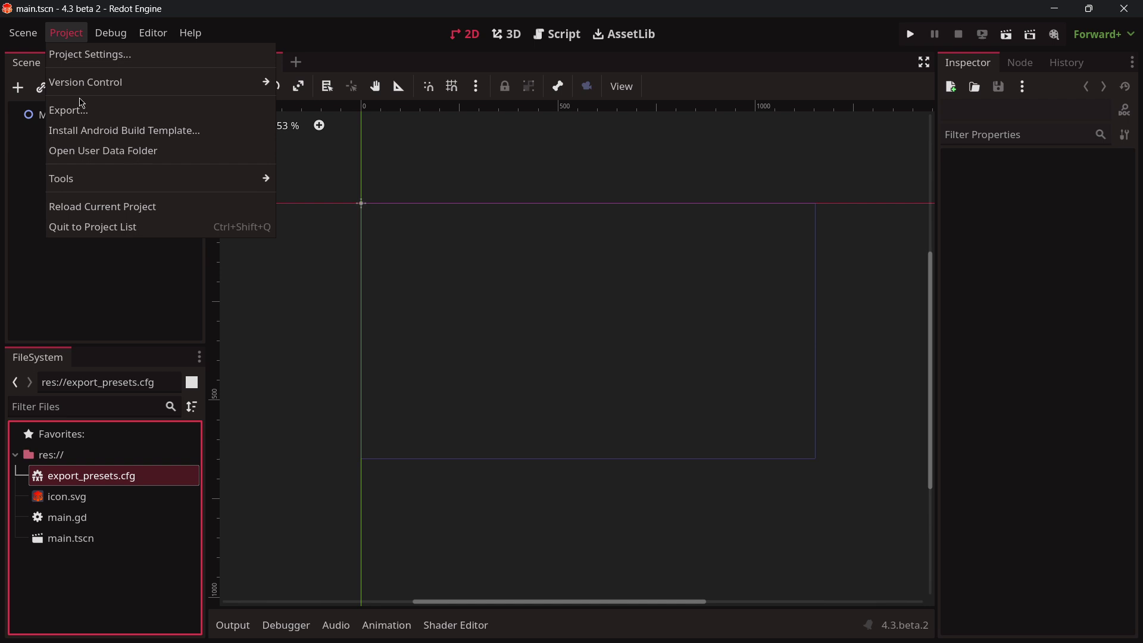
{"action": "left_click", "coordinate": [84, 107]}
{"action": "left_click", "coordinate": [339, 200]}
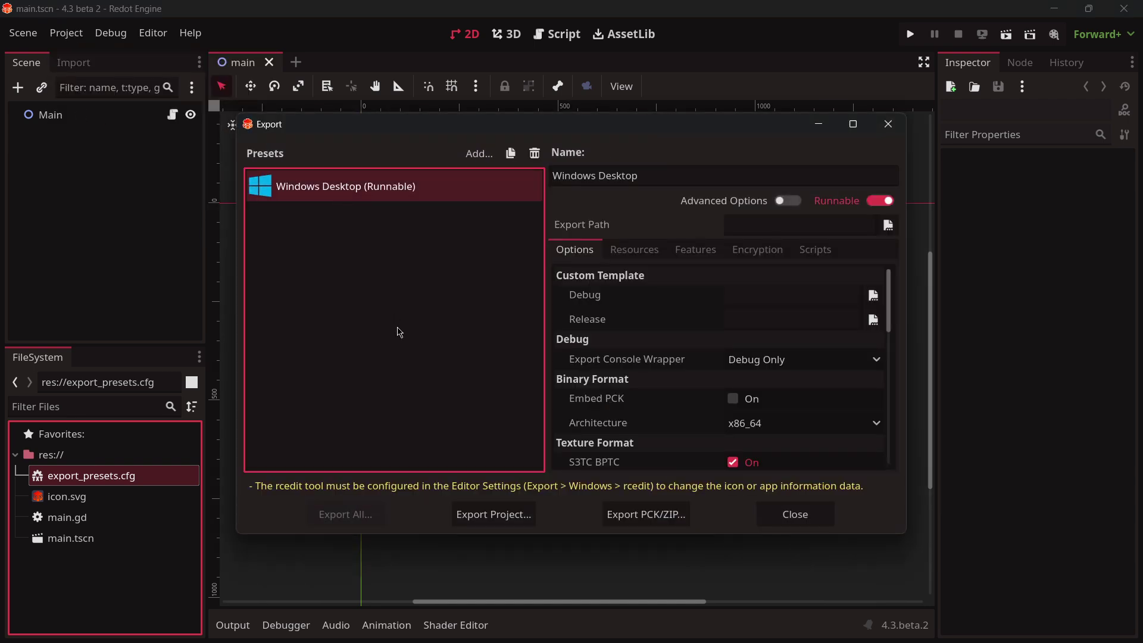
{"action": "left_click", "coordinate": [534, 153]}
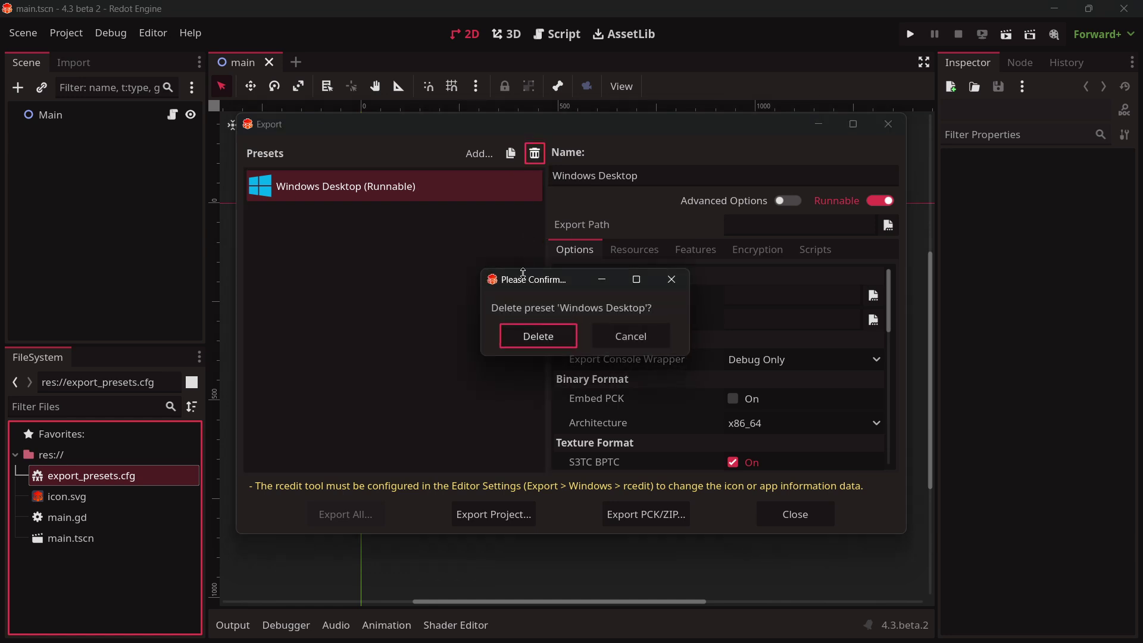
{"action": "left_click", "coordinate": [527, 330]}
Step: Add a fresh Windows Desktop (Runnable) export preset and review its options
{"action": "left_click", "coordinate": [423, 276]}
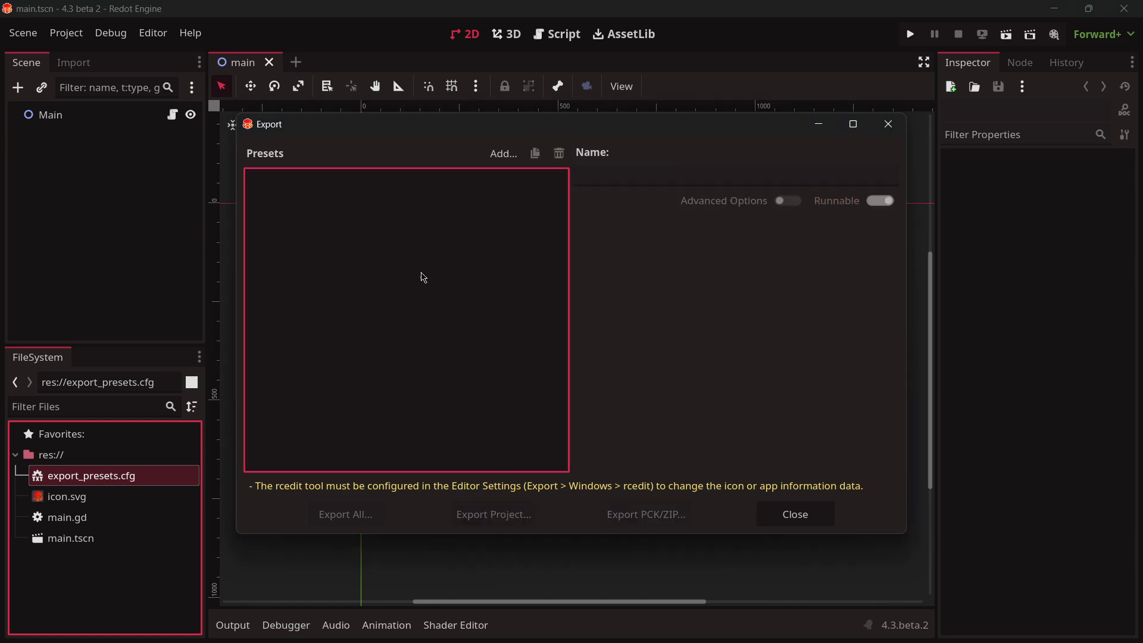
{"action": "left_click", "coordinate": [496, 156]}
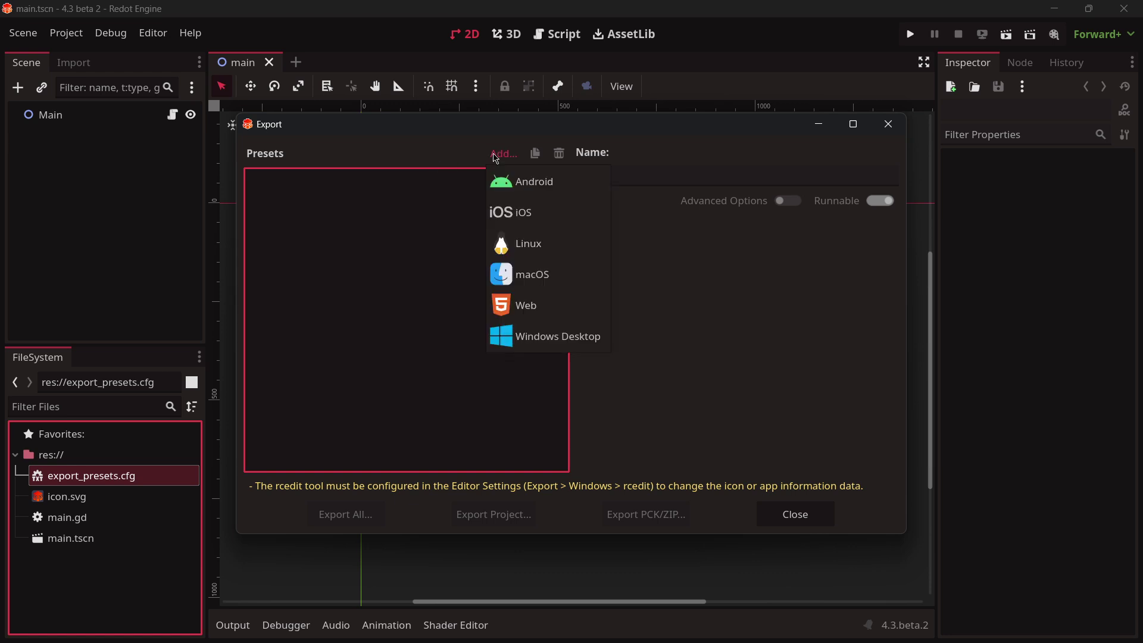
{"action": "left_click", "coordinate": [530, 342]}
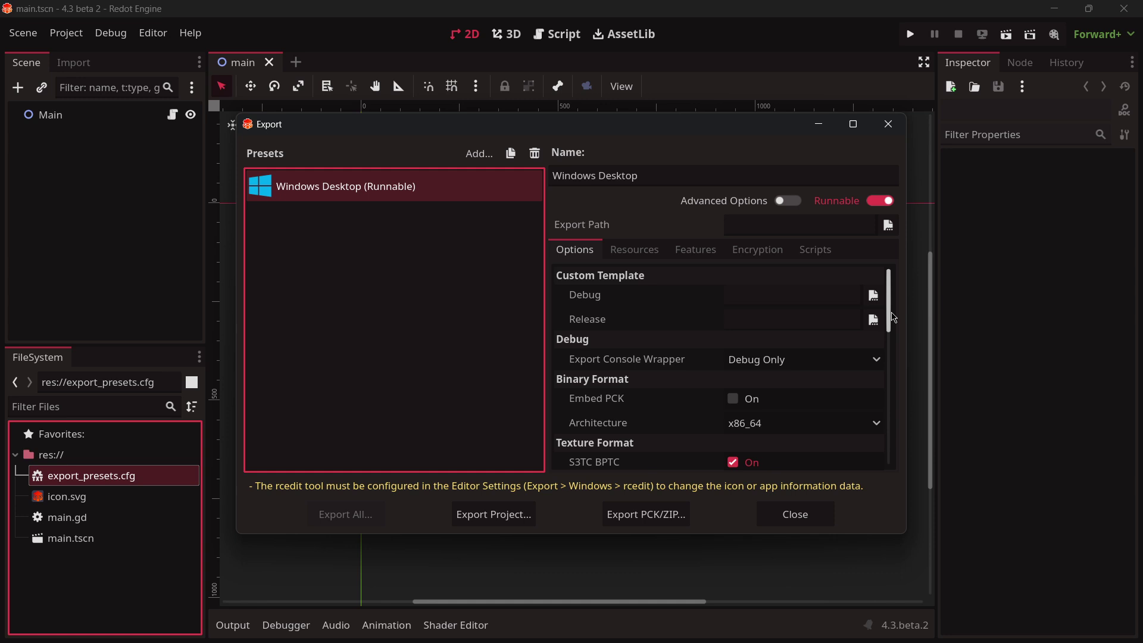
{"action": "scroll", "coordinate": [610, 361], "scroll_direction": "down", "scroll_amount": 5}
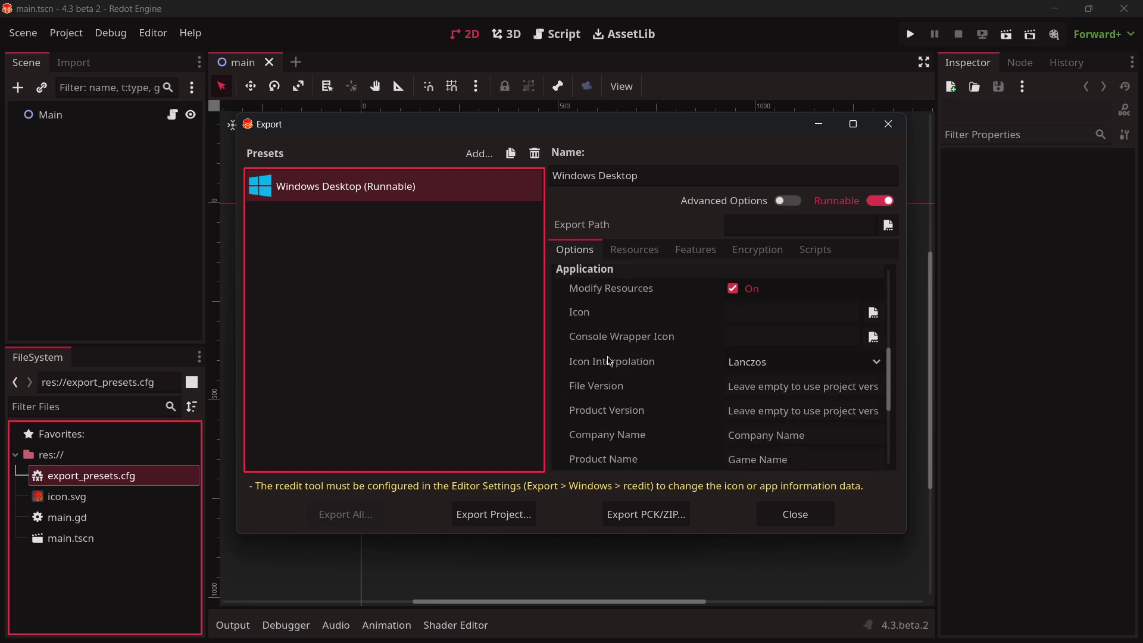
{"action": "scroll", "coordinate": [610, 361], "scroll_direction": "down", "scroll_amount": 4}
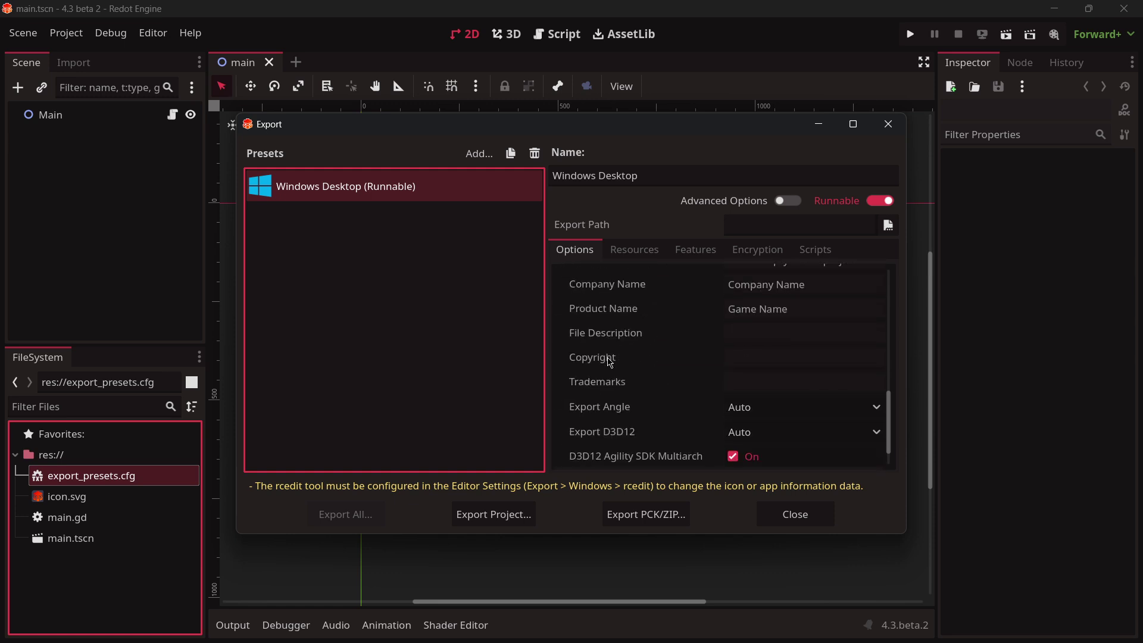
Step: Export 4.3 beta 2.exe into a new Downloads/Build folder, accepting the rcedit warnings
{"action": "left_click", "coordinate": [494, 513]}
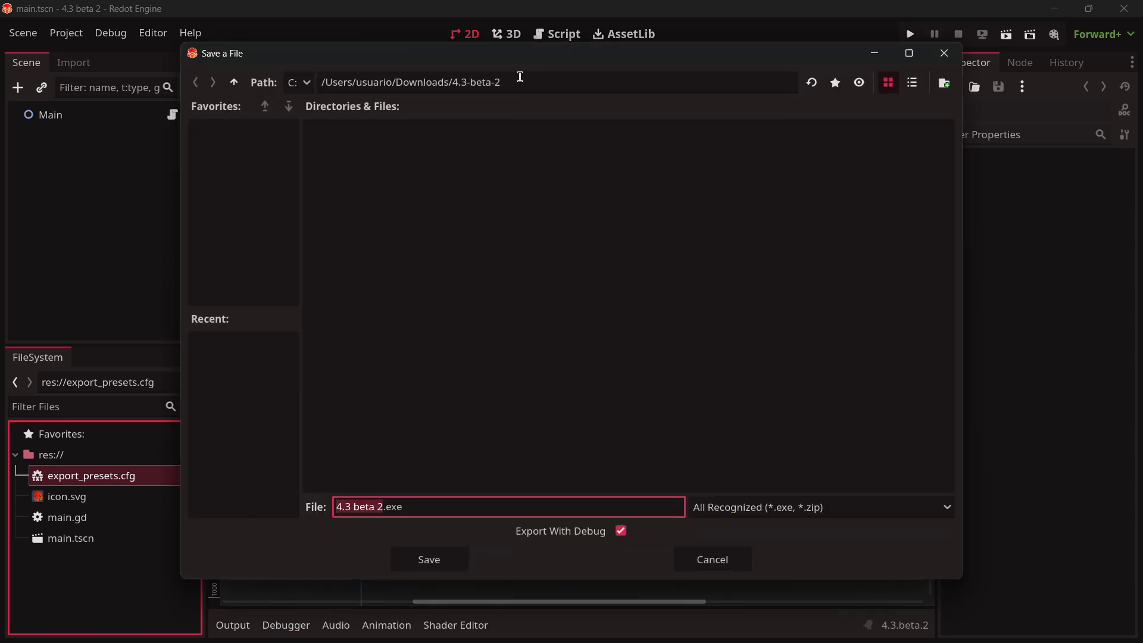
{"action": "left_click", "coordinate": [234, 82]}
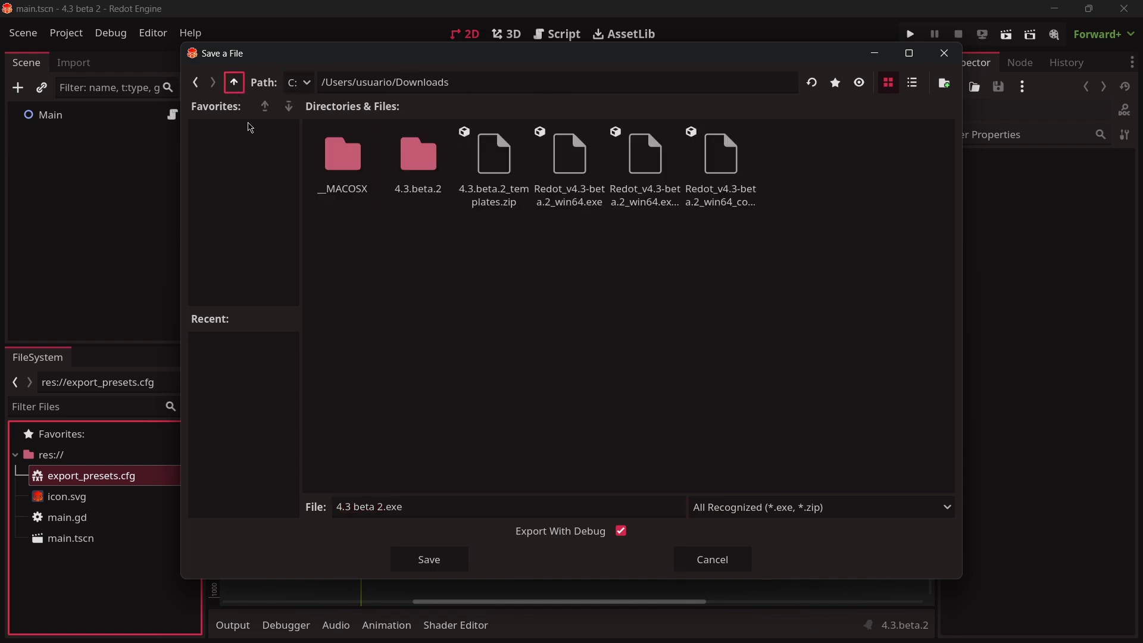
{"action": "left_click", "coordinate": [945, 82]}
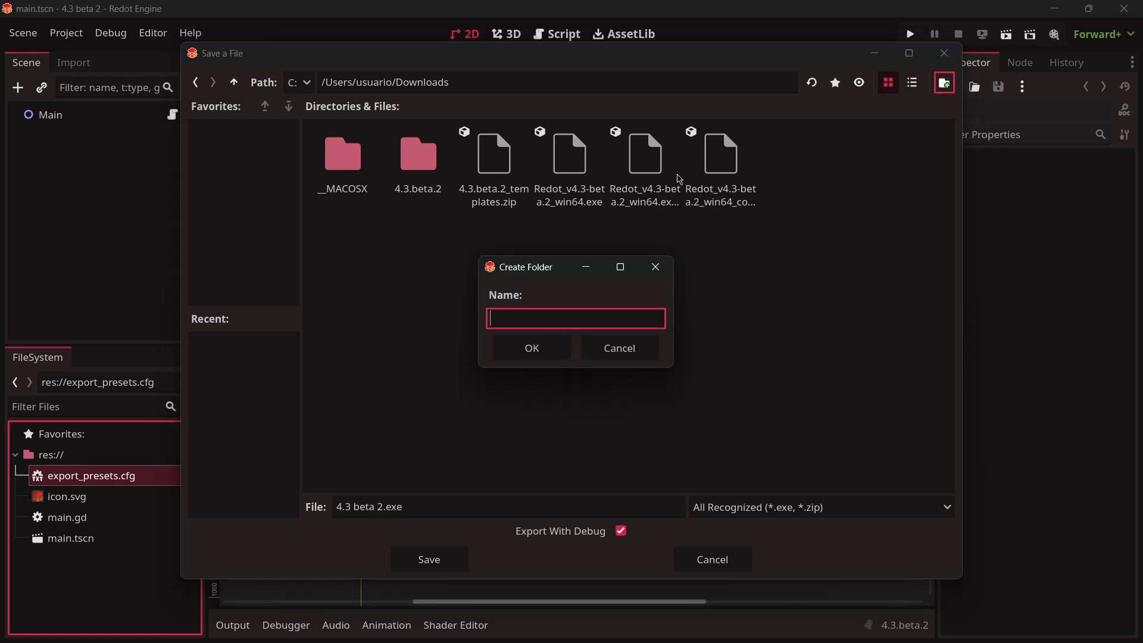
{"action": "type", "text": "Build"}
{"action": "key", "text": "Return"}
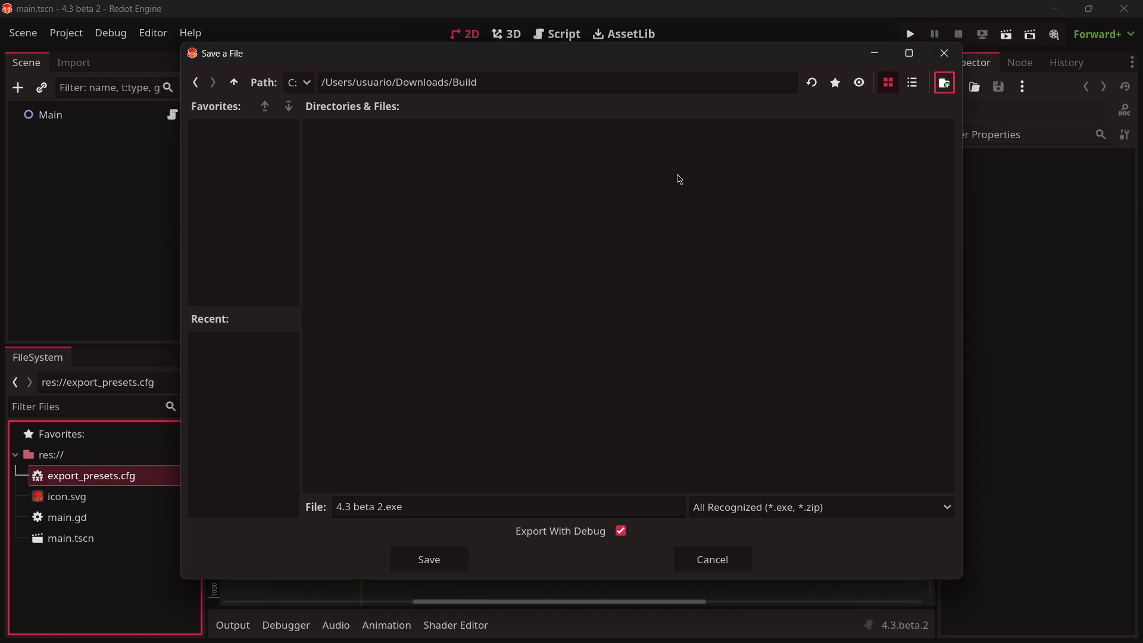
{"action": "left_click", "coordinate": [437, 560]}
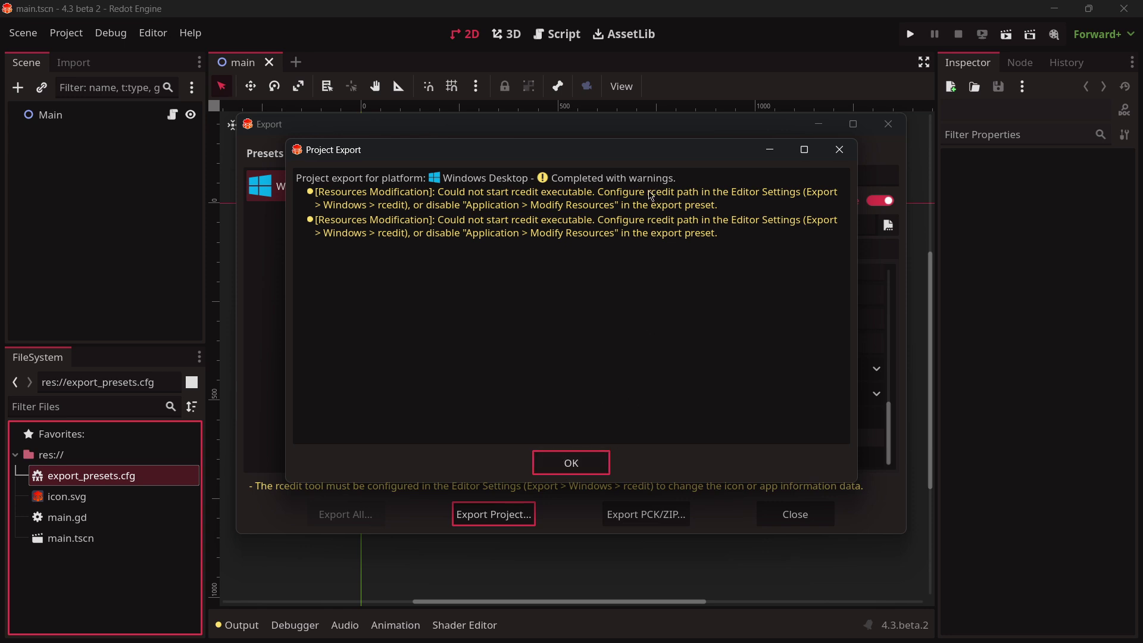
{"action": "left_click", "coordinate": [571, 462]}
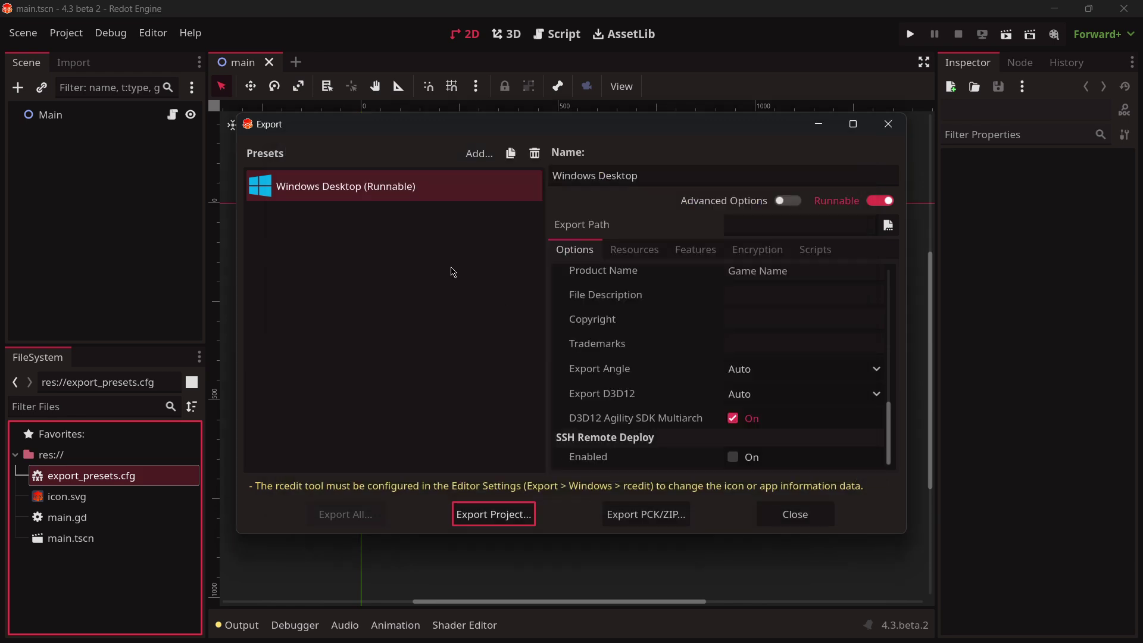
{"action": "left_click", "coordinate": [795, 516]}
Step: Launch 4.3 beta 2.exe from Downloads/Build and dismiss the no-main-scene error
{"action": "mouse_move", "coordinate": [850, 625]}
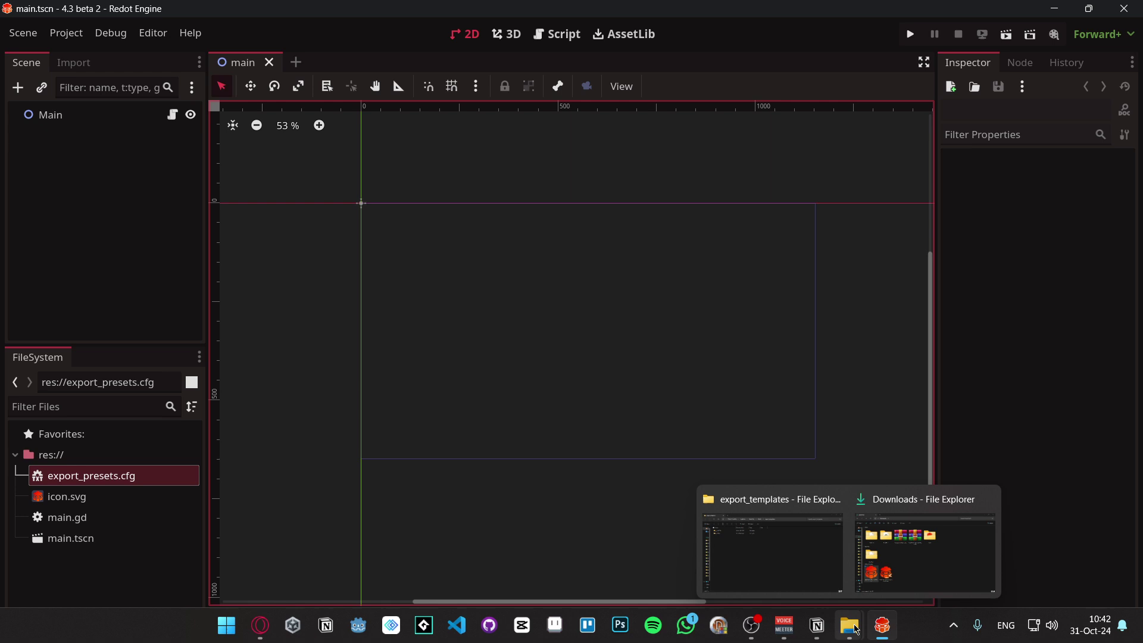
{"action": "left_click", "coordinate": [884, 594]}
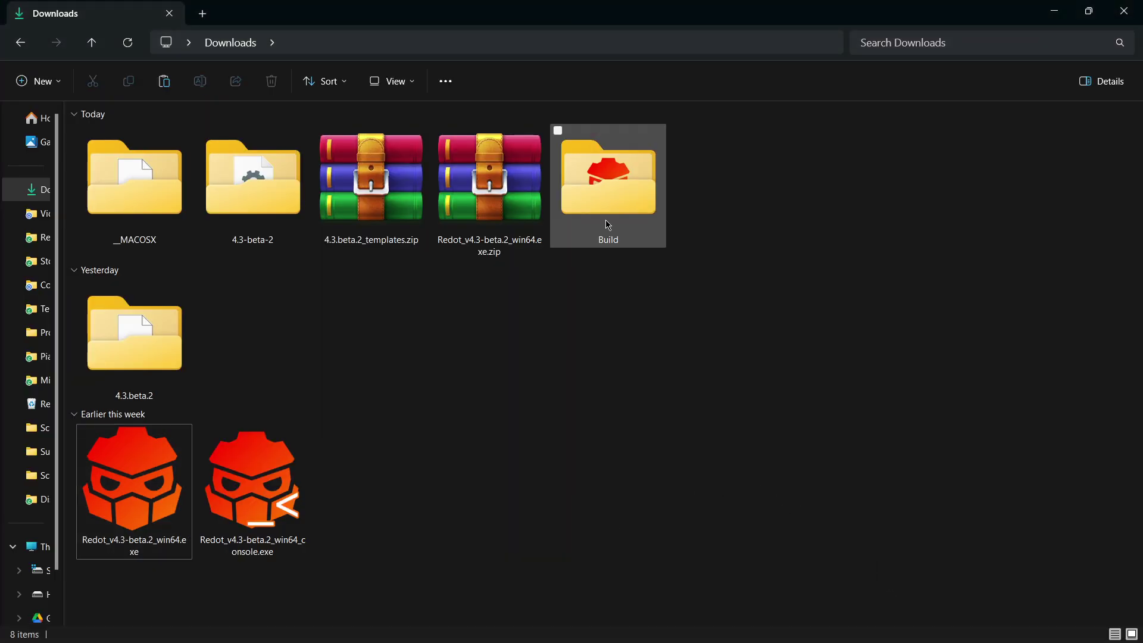
{"action": "double_click", "coordinate": [599, 197]}
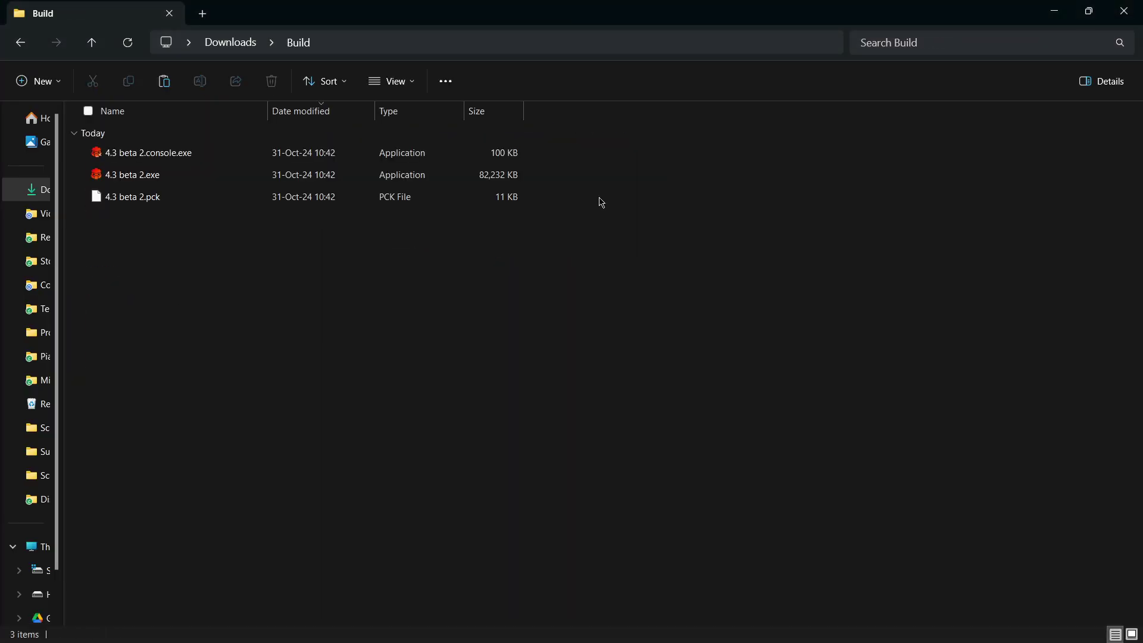
{"action": "double_click", "coordinate": [169, 179]}
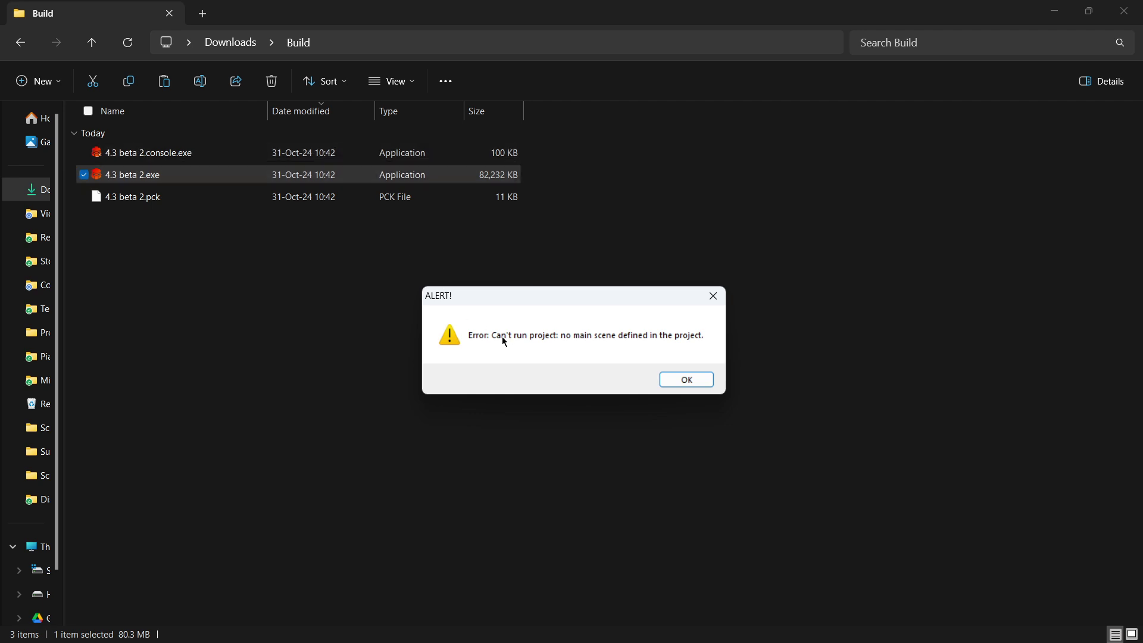
{"action": "left_click", "coordinate": [701, 387]}
Step: Make the current Main scene the project's main scene through a test run
{"action": "left_click", "coordinate": [883, 635]}
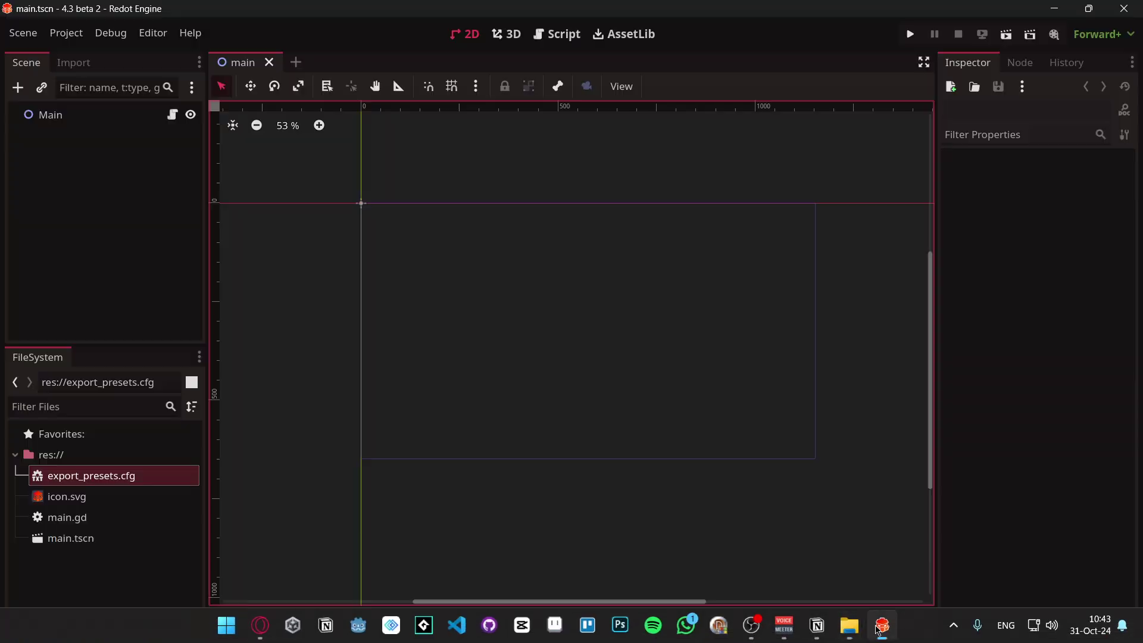
{"action": "left_click", "coordinate": [79, 114]}
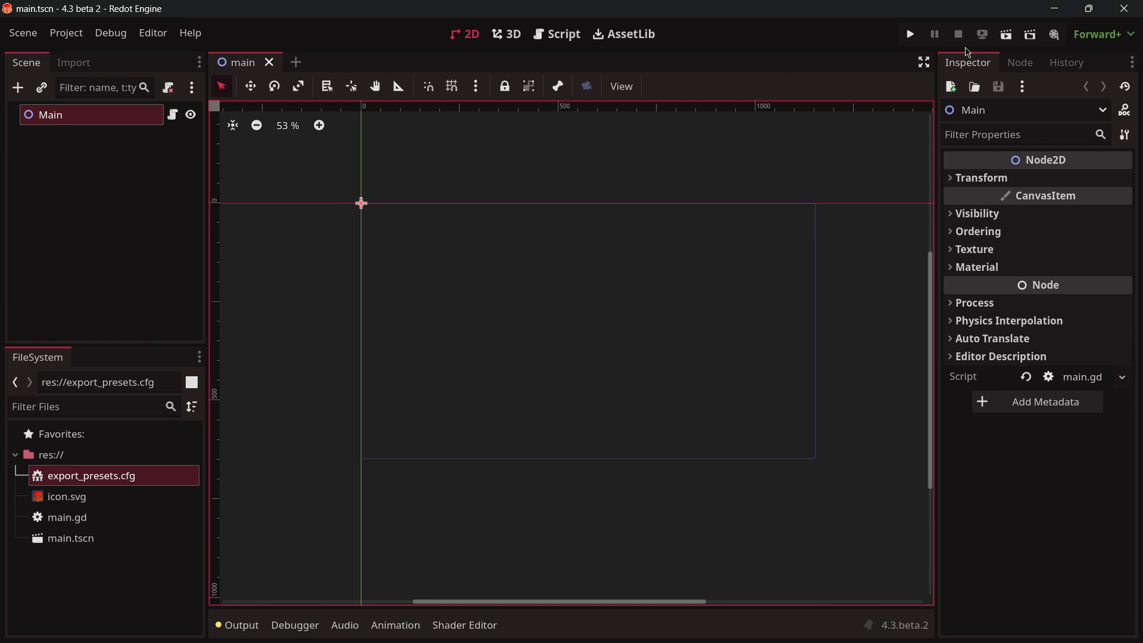
{"action": "left_click", "coordinate": [911, 35]}
{"action": "left_click", "coordinate": [696, 351]}
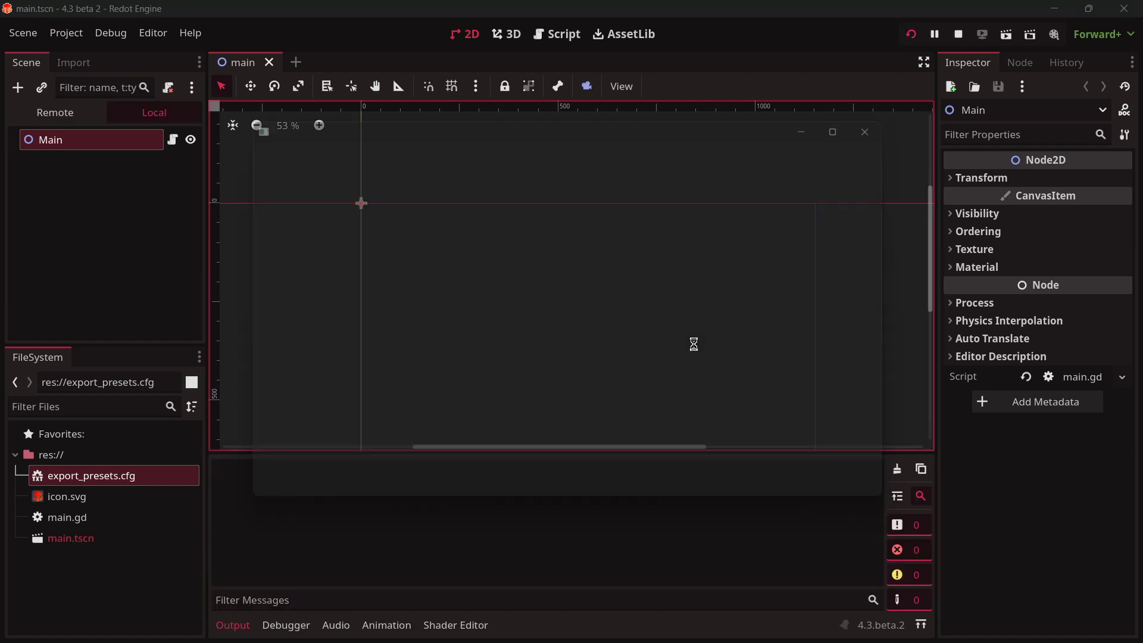
{"action": "left_click", "coordinate": [897, 117]}
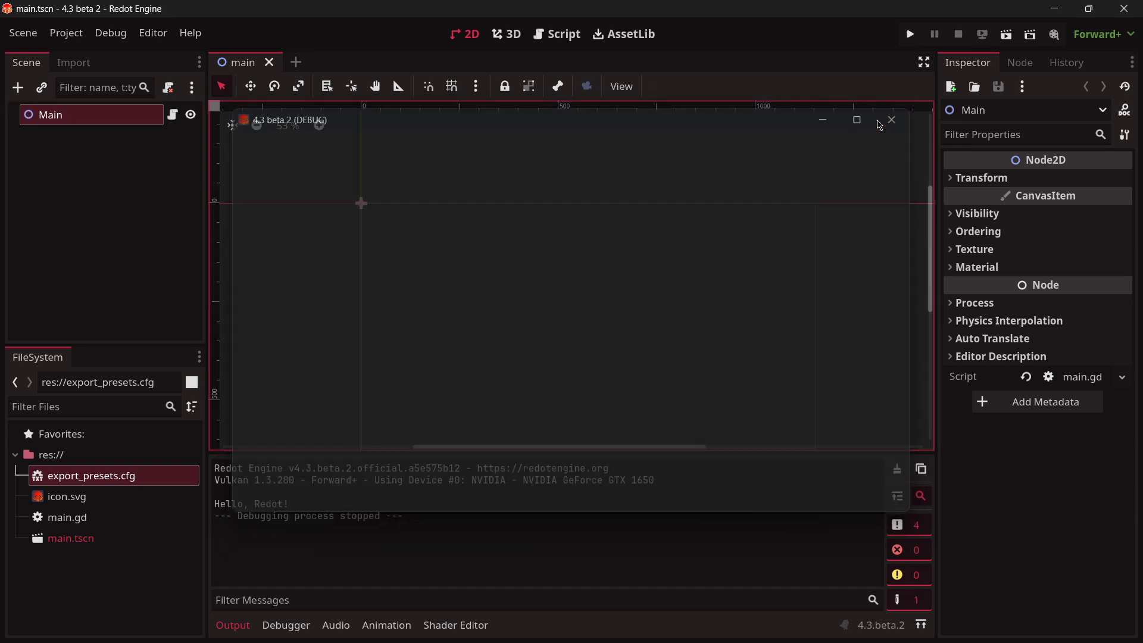
Step: Add a Label node under Main with the text 'Redot!'
{"action": "left_click", "coordinate": [16, 88]}
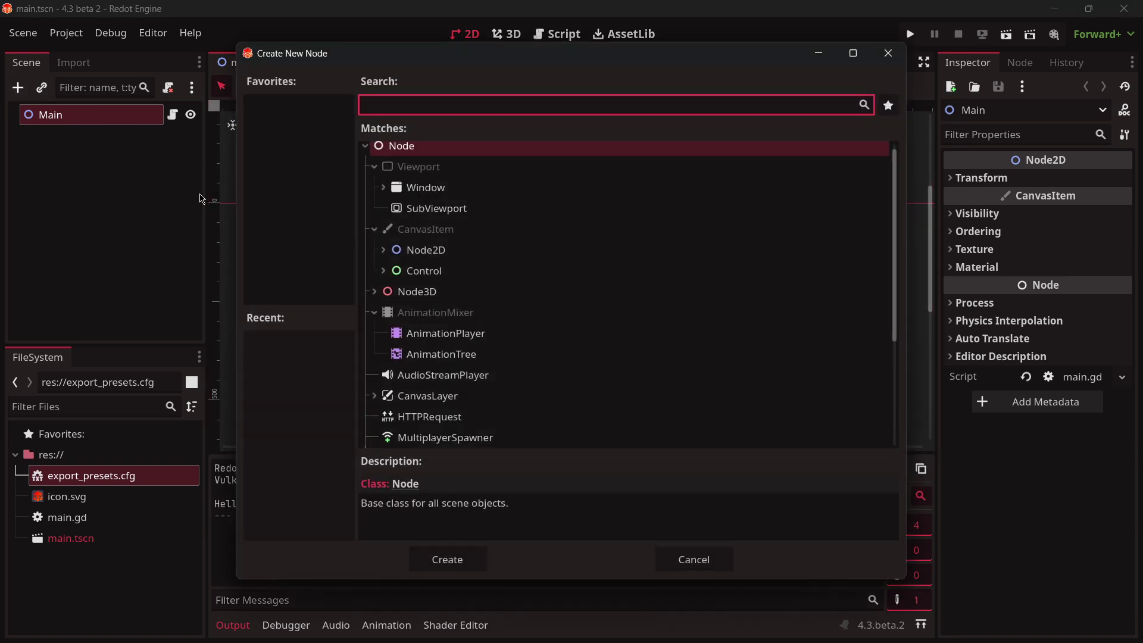
{"action": "type", "text": "label"}
{"action": "key", "text": "Return"}
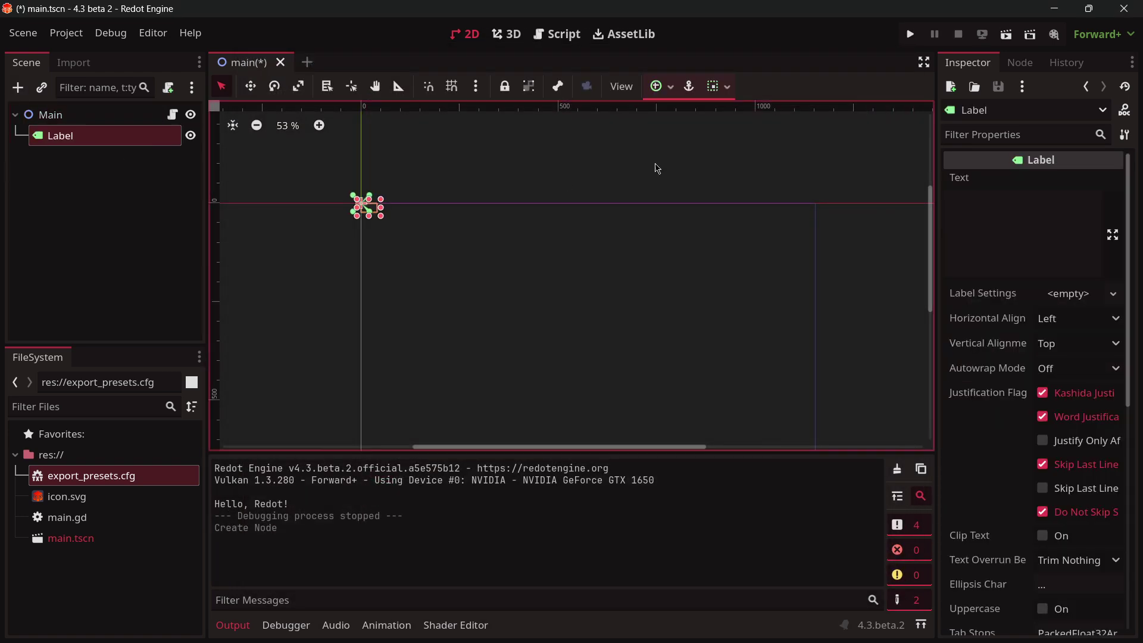
{"action": "left_click", "coordinate": [966, 211]}
{"action": "type", "text": "Redot!"}
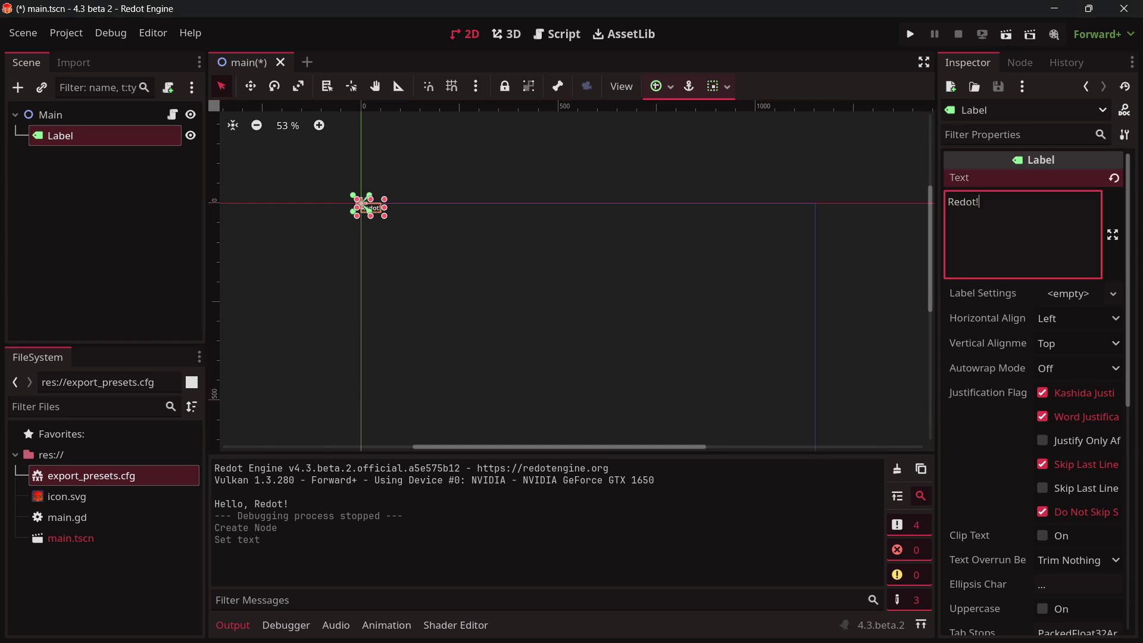
Step: Override the label's font size to 100 px in Theme Overrides
{"action": "scroll", "coordinate": [1007, 381], "scroll_direction": "down", "scroll_amount": 5}
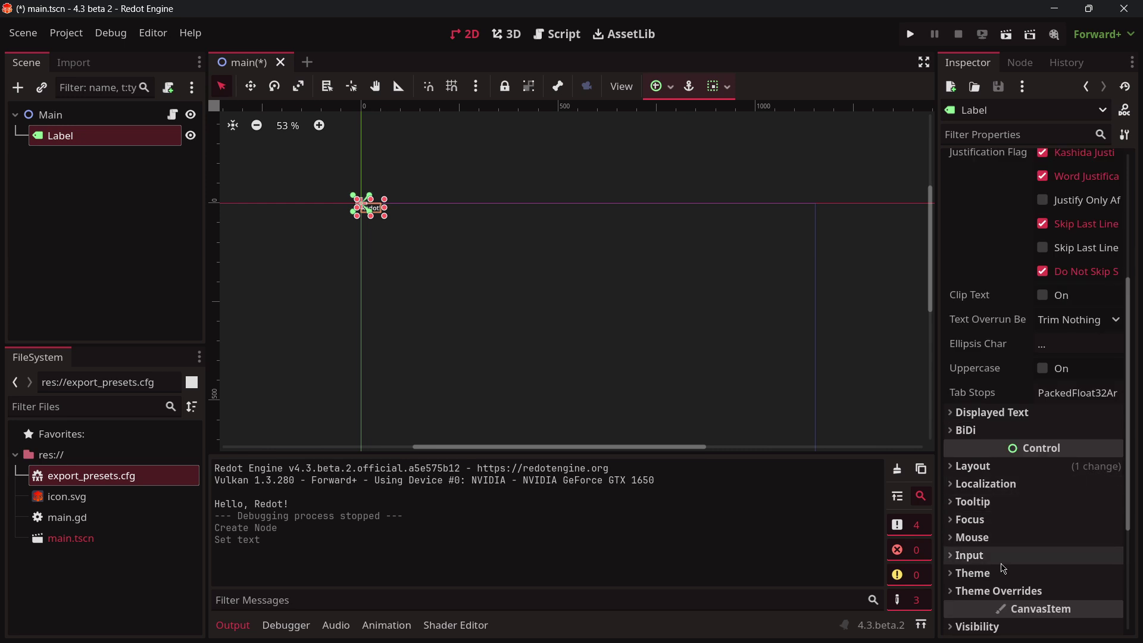
{"action": "left_click", "coordinate": [1007, 589]}
{"action": "scroll", "coordinate": [1013, 558], "scroll_direction": "down", "scroll_amount": 2}
{"action": "scroll", "coordinate": [1014, 560], "scroll_direction": "down", "scroll_amount": 1}
{"action": "left_click", "coordinate": [994, 493]}
{"action": "left_click", "coordinate": [1065, 512]}
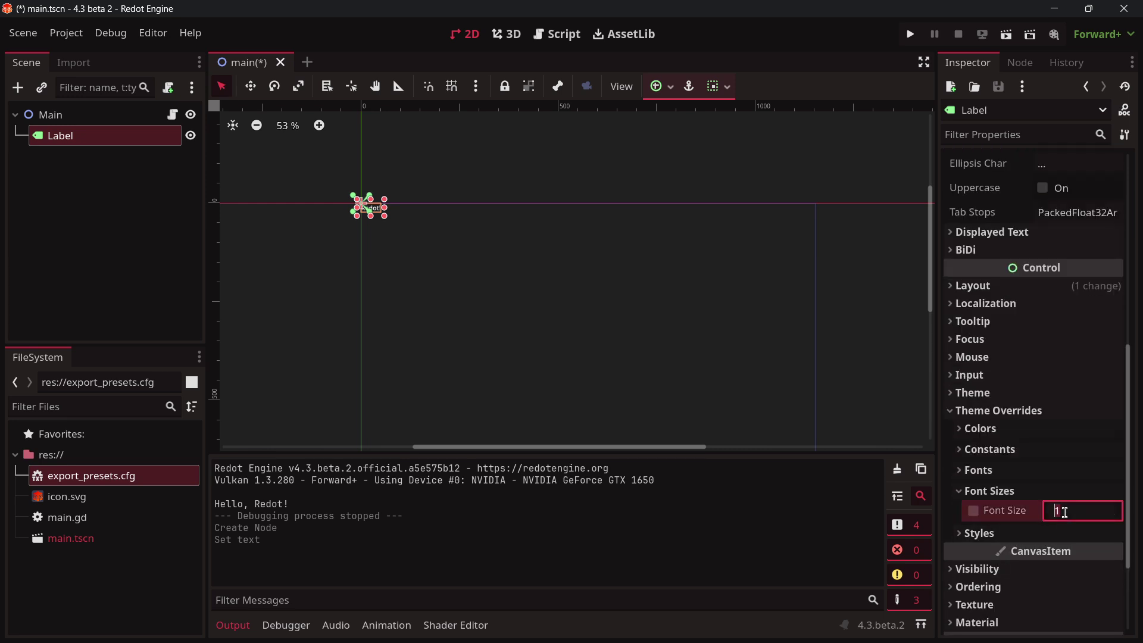
{"action": "type", "text": "100"}
{"action": "key", "text": "Return"}
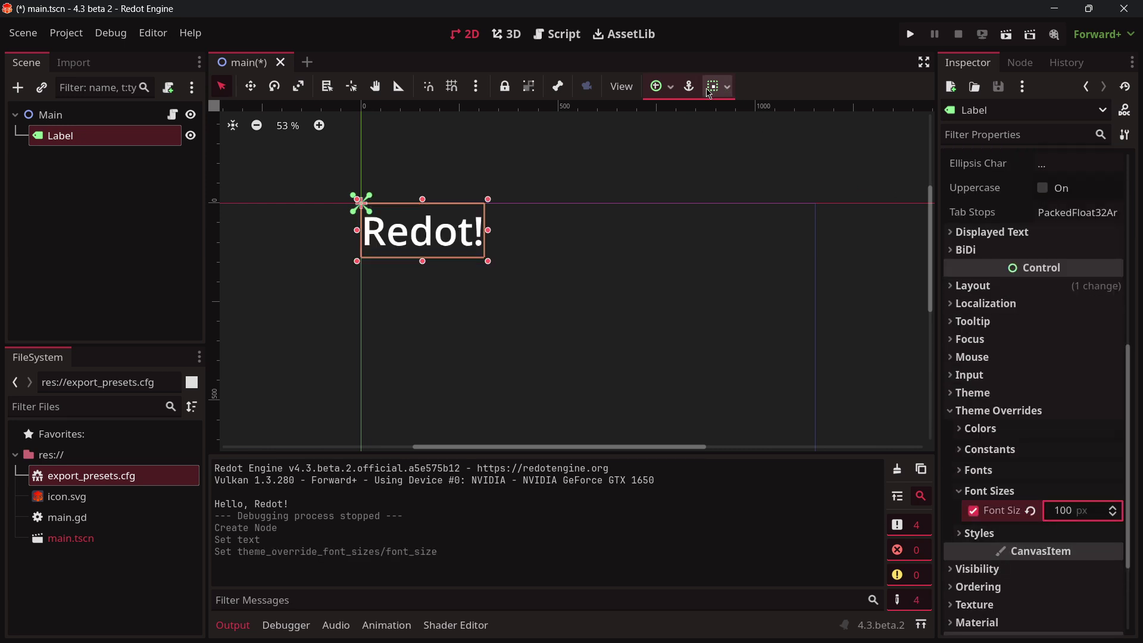
Step: Apply the Center anchor preset and move Main so 'Redot!' sits mid-frame
{"action": "left_click", "coordinate": [660, 95]}
{"action": "left_click", "coordinate": [689, 155]}
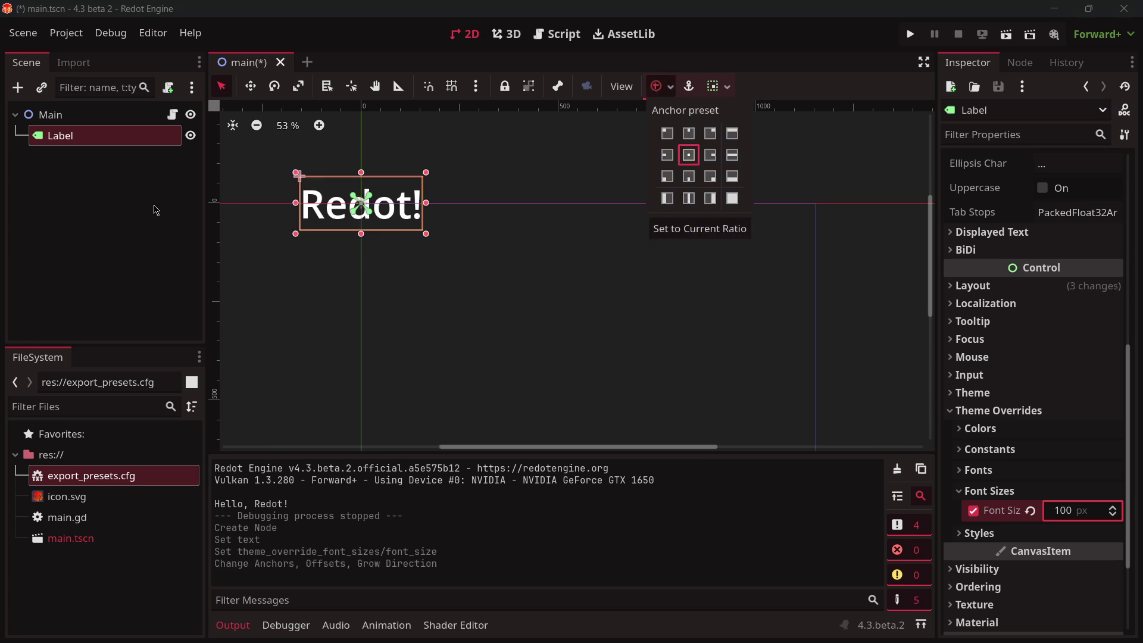
{"action": "left_click", "coordinate": [160, 223]}
{"action": "left_click", "coordinate": [107, 118]}
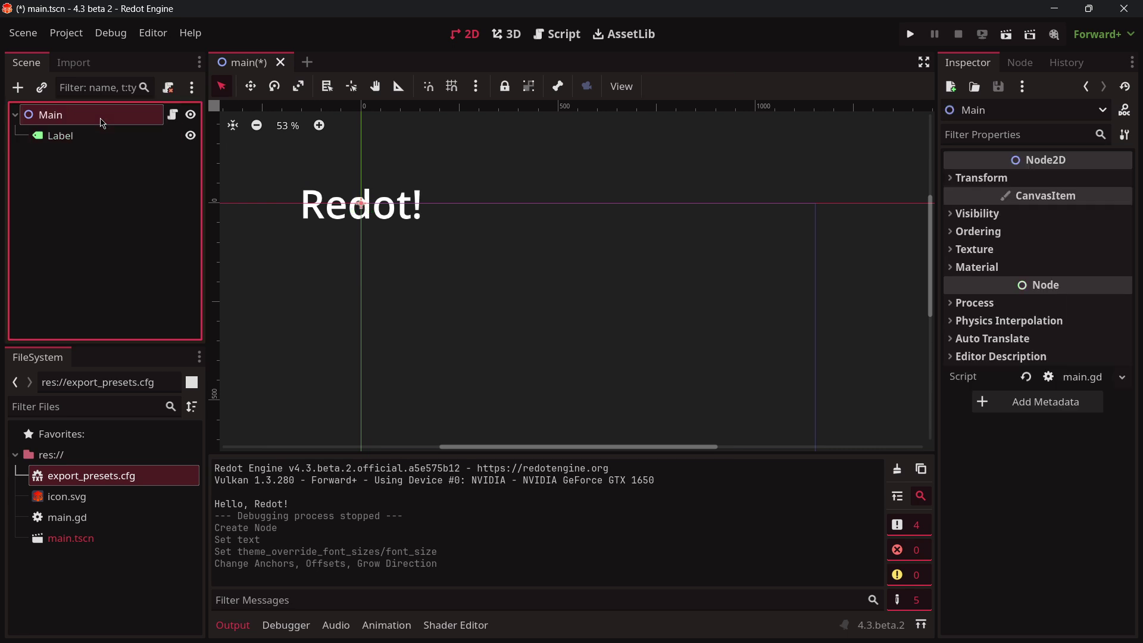
{"action": "left_click", "coordinate": [251, 87]}
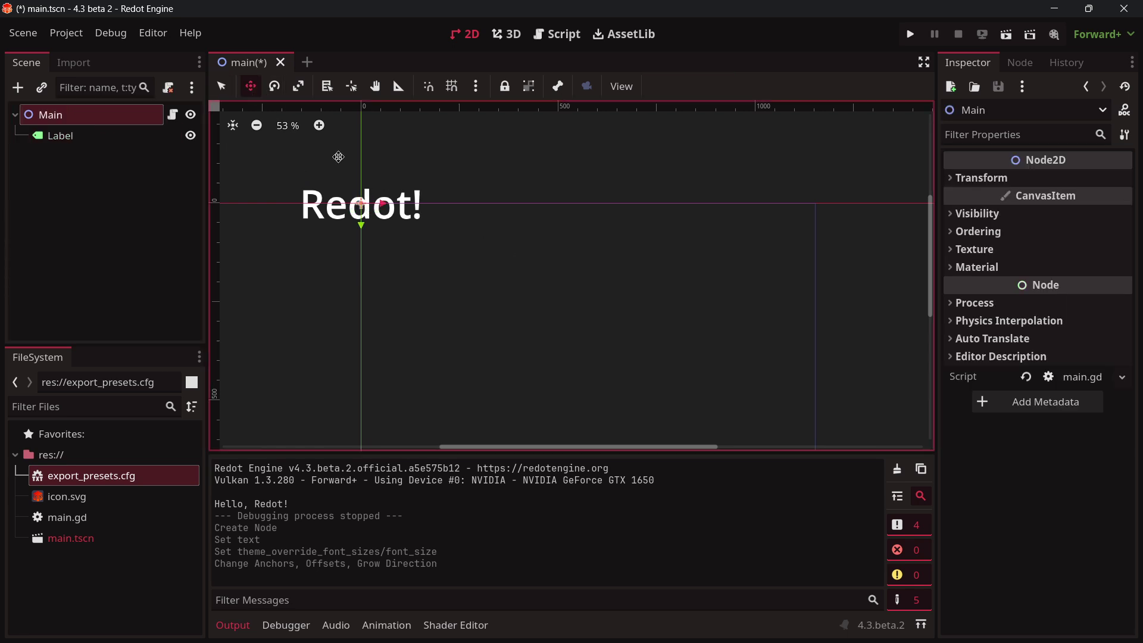
{"action": "scroll", "coordinate": [533, 280], "scroll_direction": "down", "scroll_amount": 3}
{"action": "left_click_drag", "start_coordinate": [429, 237], "coordinate": [591, 311]}
{"action": "left_click", "coordinate": [648, 302]}
Step: Save main.tscn and run the project to check the centred label
{"action": "left_click", "coordinate": [149, 215]}
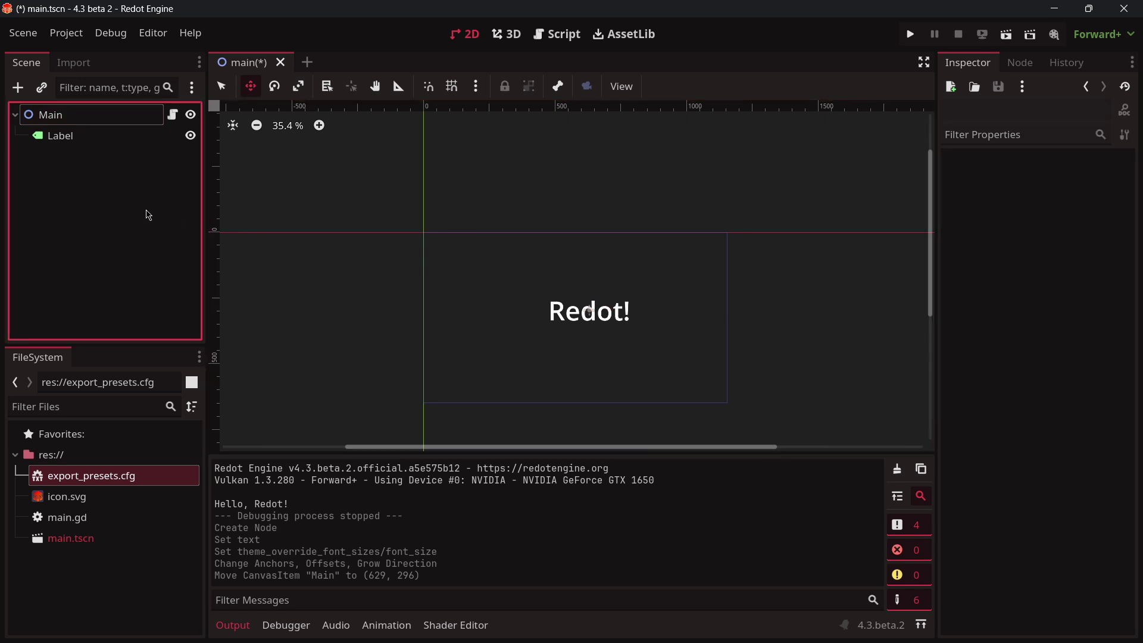
{"action": "key", "text": "ctrl+s"}
{"action": "left_click", "coordinate": [910, 34]}
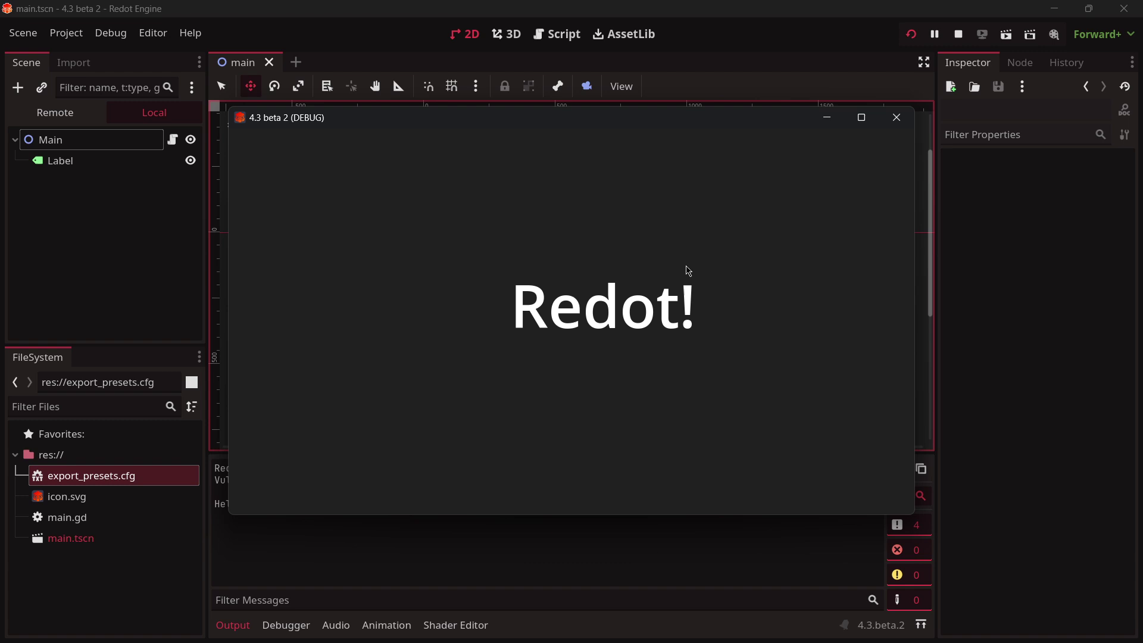
Step: Set Display > Window stretch mode to canvas_items in Project Settings
{"action": "left_click", "coordinate": [881, 126]}
{"action": "left_click", "coordinate": [66, 33]}
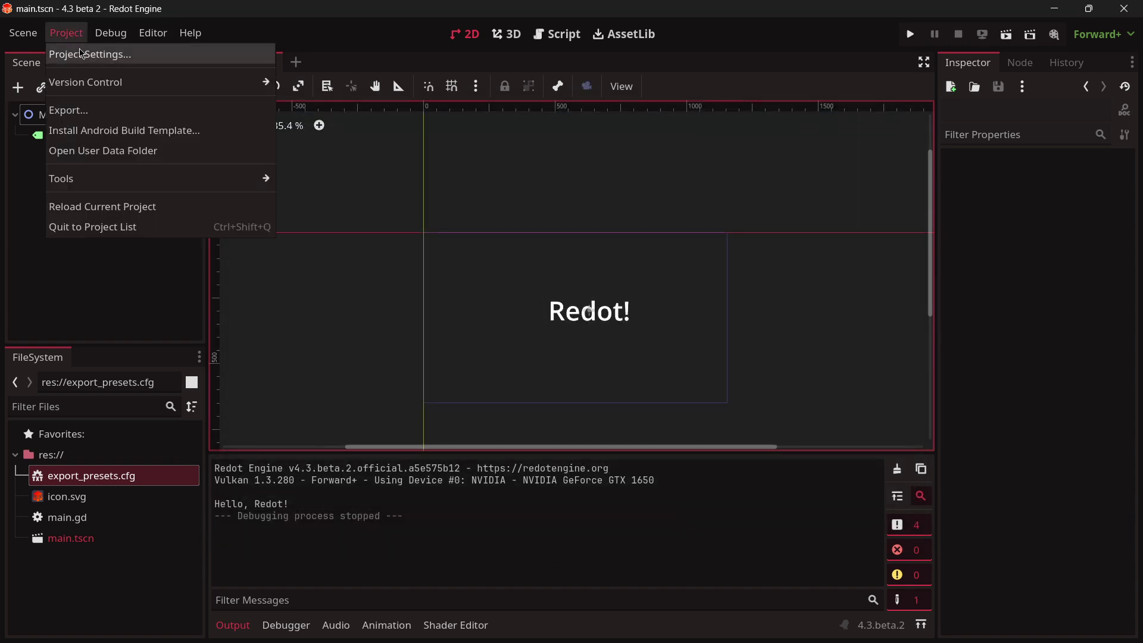
{"action": "left_click", "coordinate": [90, 49]}
{"action": "left_click", "coordinate": [178, 239]}
{"action": "scroll", "coordinate": [512, 364], "scroll_direction": "down", "scroll_amount": 1}
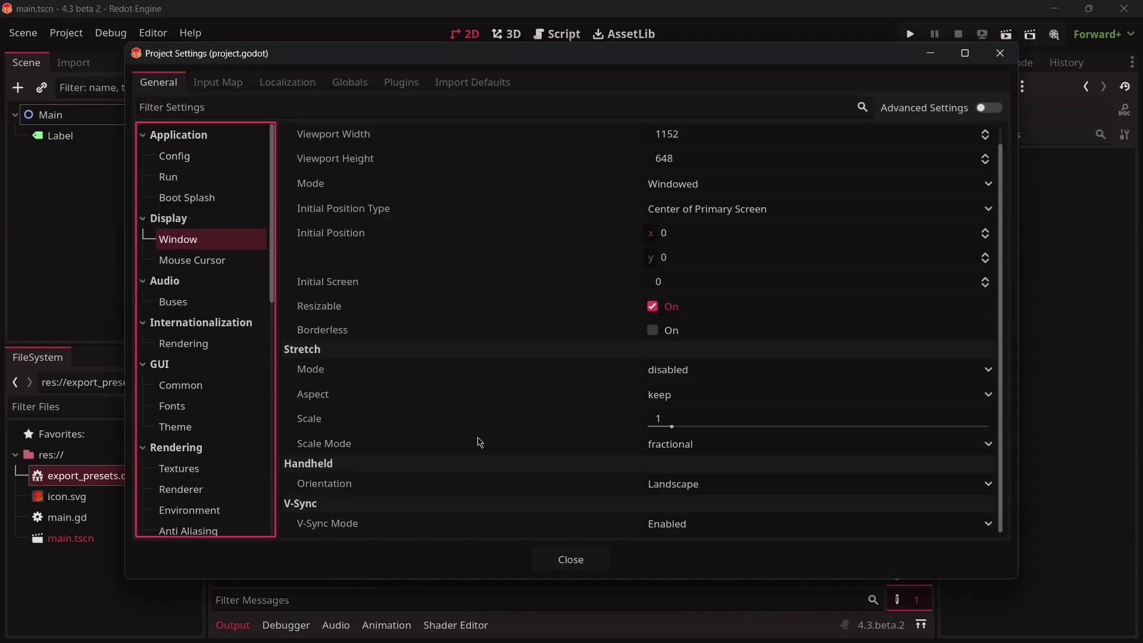
{"action": "left_click", "coordinate": [676, 369]}
{"action": "left_click", "coordinate": [691, 412]}
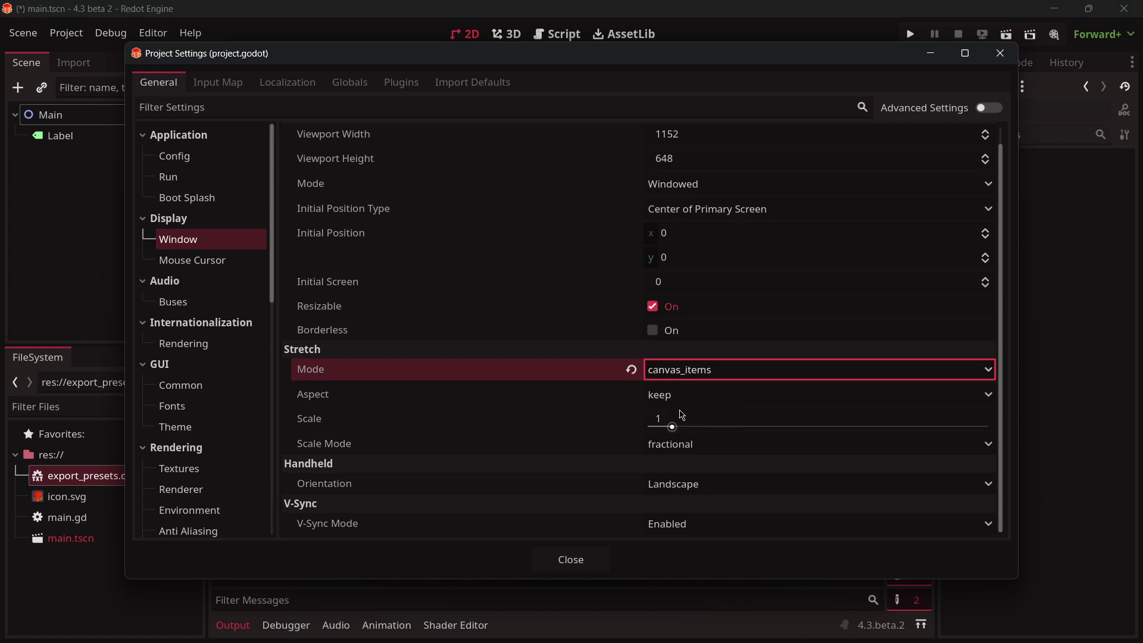
{"action": "left_click", "coordinate": [563, 561]}
Step: Test-run the game and maximise its window to confirm the label scales
{"action": "left_click", "coordinate": [907, 34]}
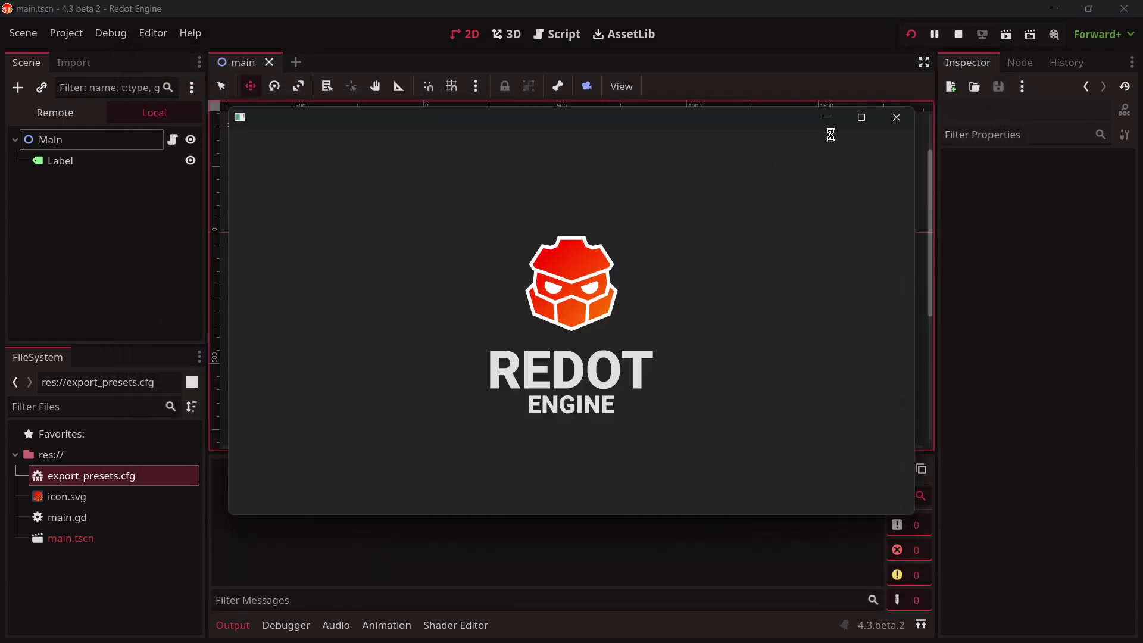
{"action": "left_click", "coordinate": [863, 115]}
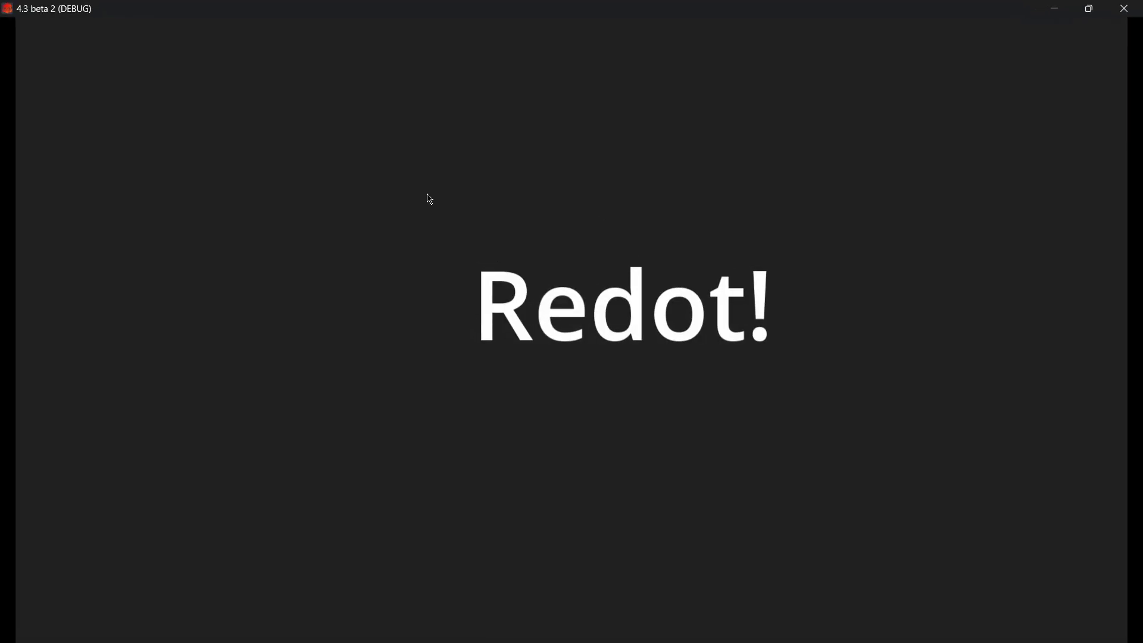
{"action": "left_click", "coordinate": [1124, 8]}
{"action": "left_click", "coordinate": [66, 33]}
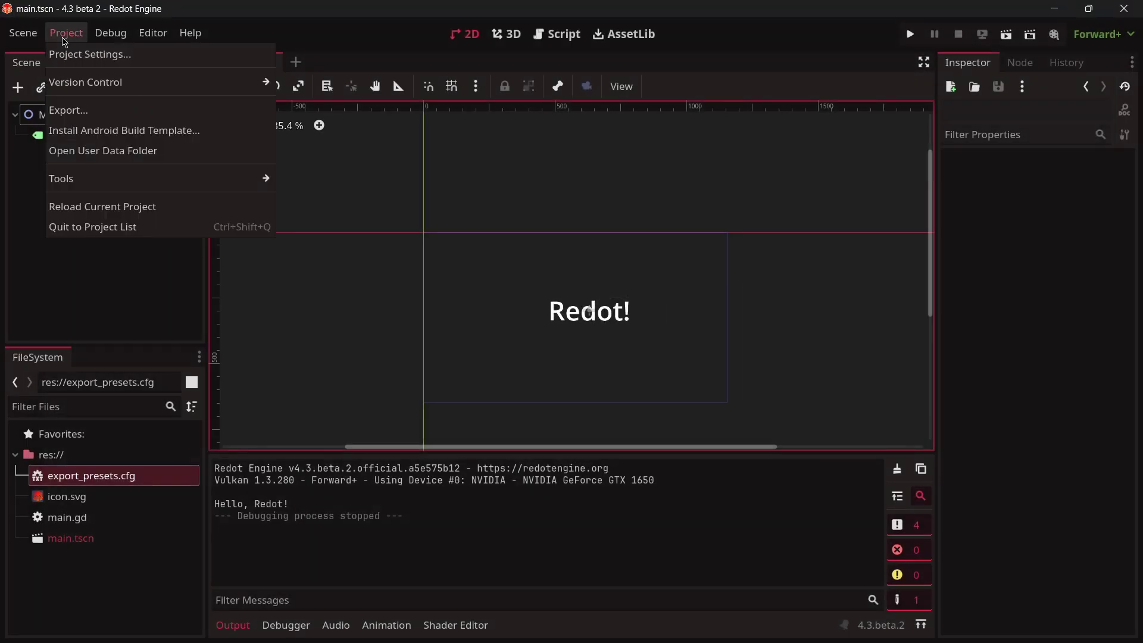
Step: Re-export 4.3 beta 2.exe to Downloads/Build, overwriting the existing file
{"action": "left_click", "coordinate": [78, 112]}
{"action": "left_click", "coordinate": [491, 514]}
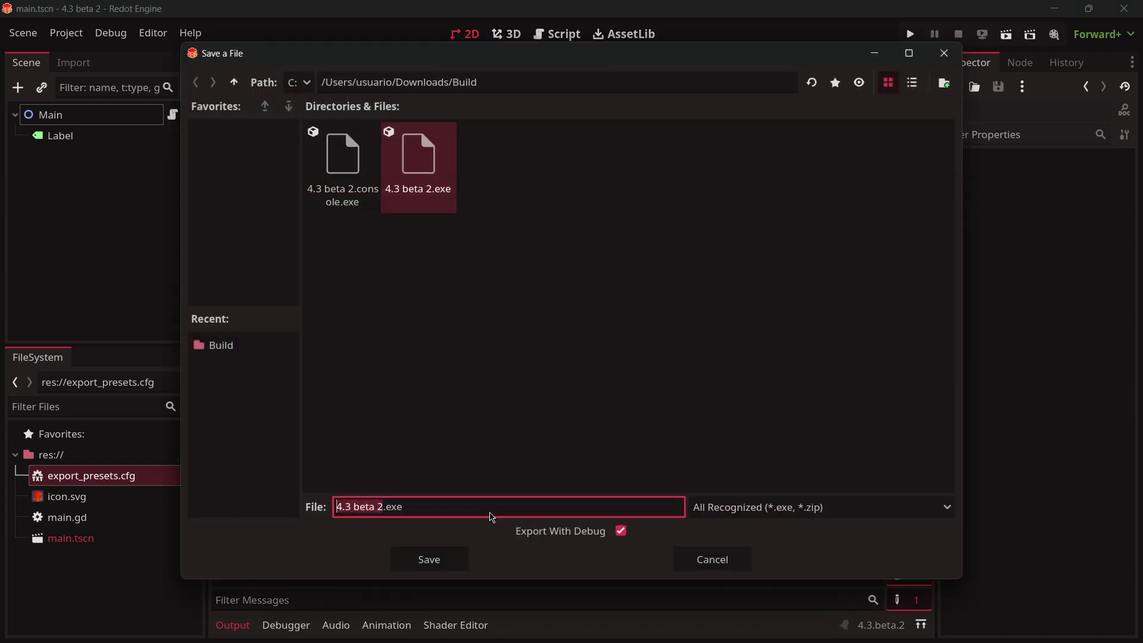
{"action": "left_click", "coordinate": [418, 557]}
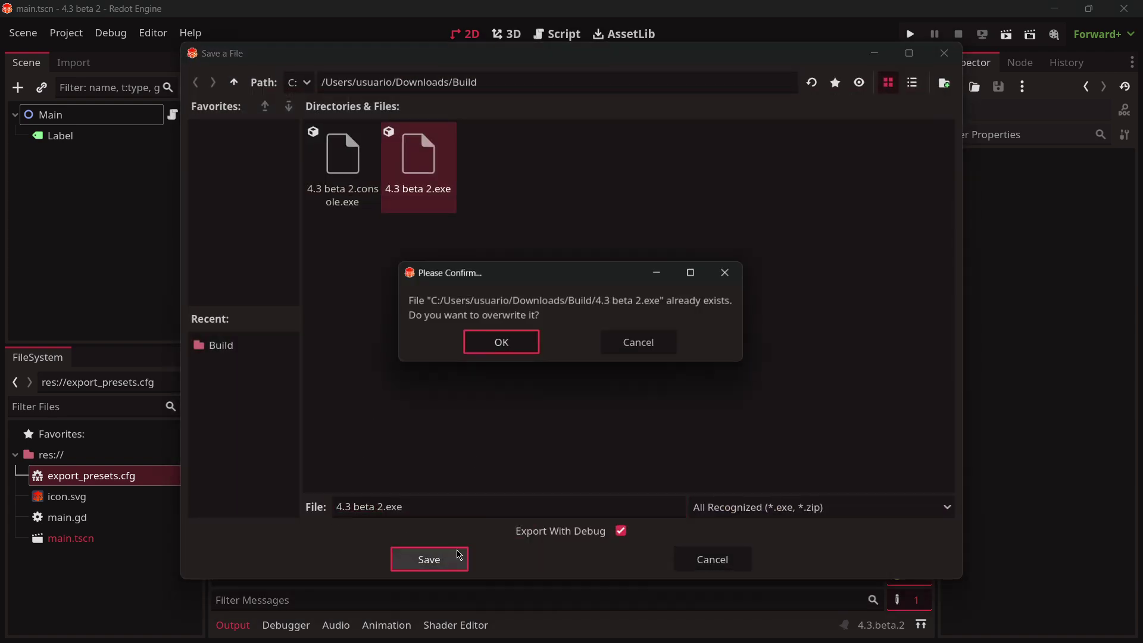
{"action": "left_click", "coordinate": [487, 342]}
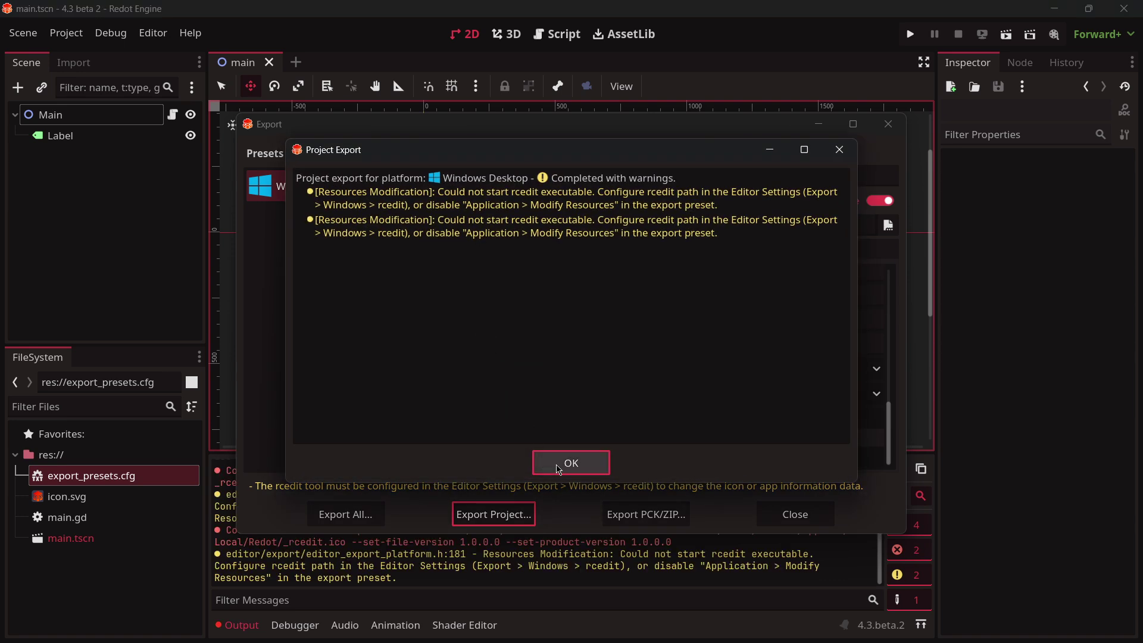
{"action": "left_click", "coordinate": [559, 469]}
{"action": "left_click", "coordinate": [795, 514]}
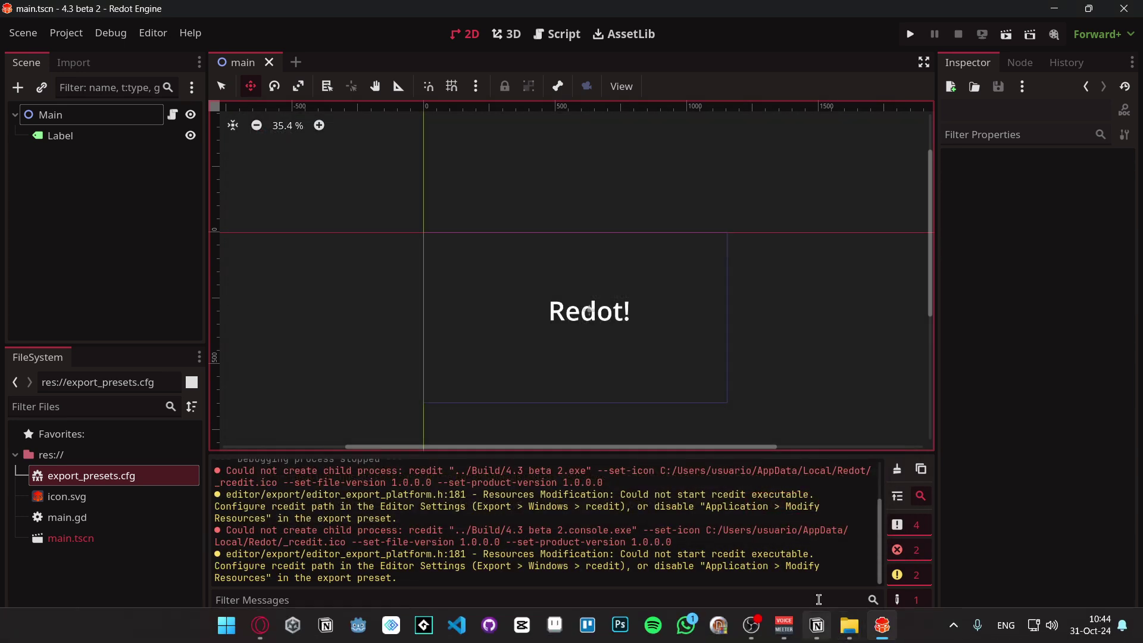
Step: Run 4.3 beta 2.exe from the Build folder and maximise it to show 'Redot!'
{"action": "mouse_move", "coordinate": [859, 627]}
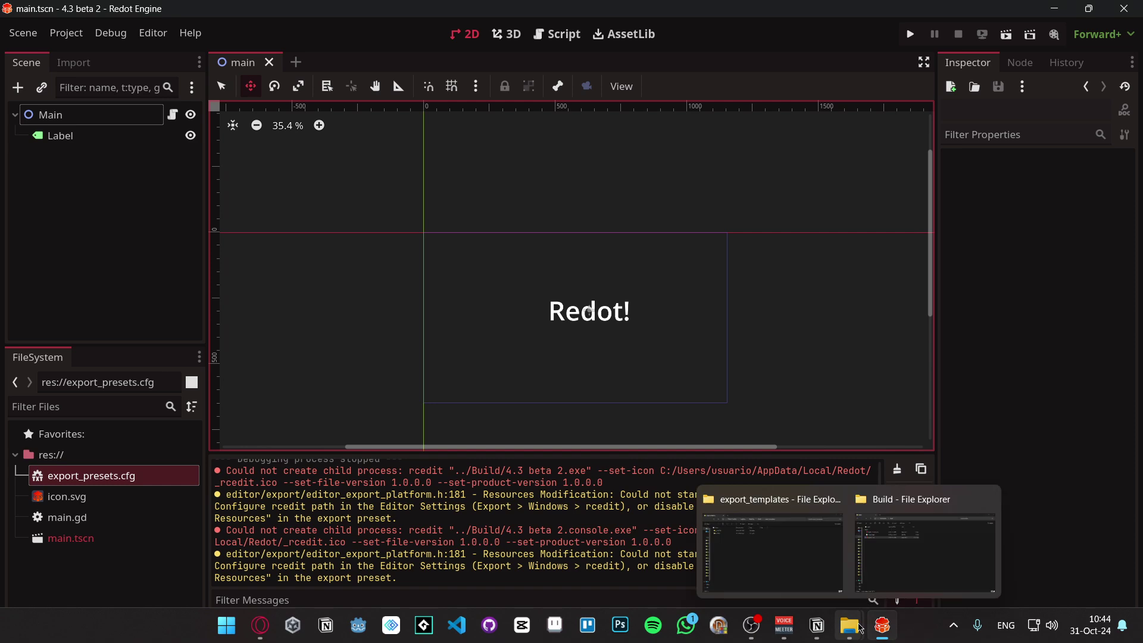
{"action": "left_click", "coordinate": [886, 572]}
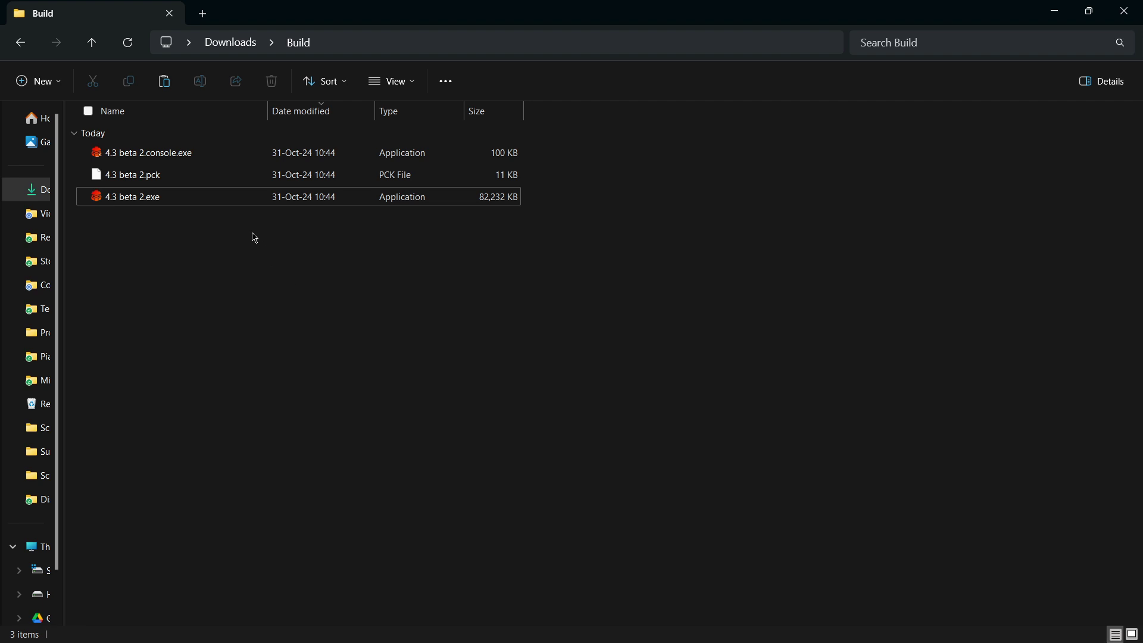
{"action": "double_click", "coordinate": [205, 197]}
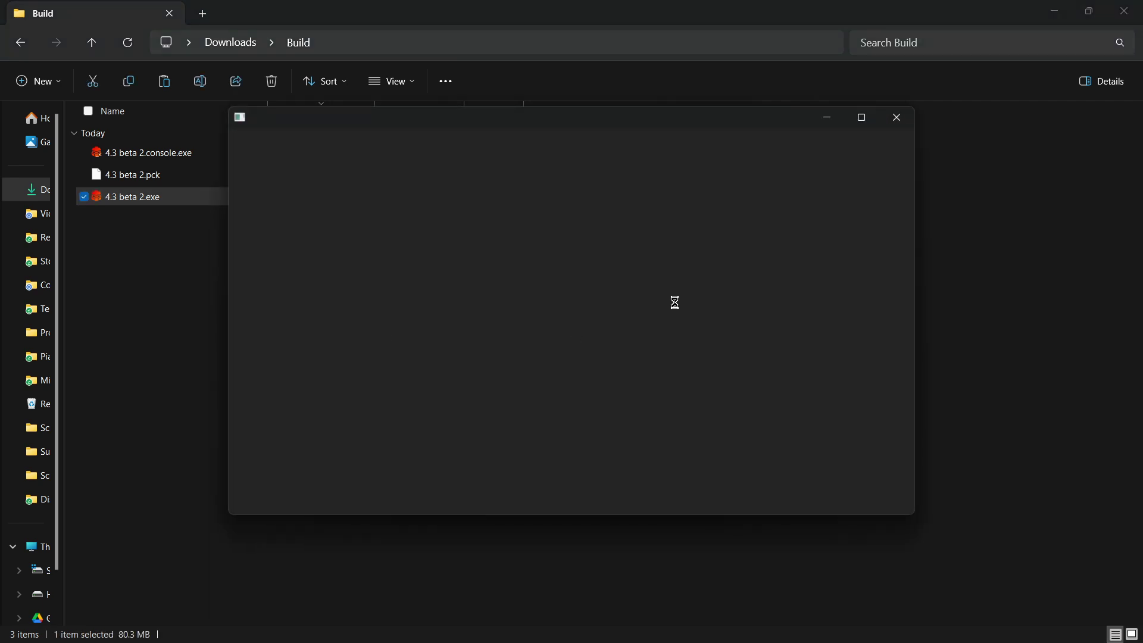
{"action": "left_click", "coordinate": [861, 118]}
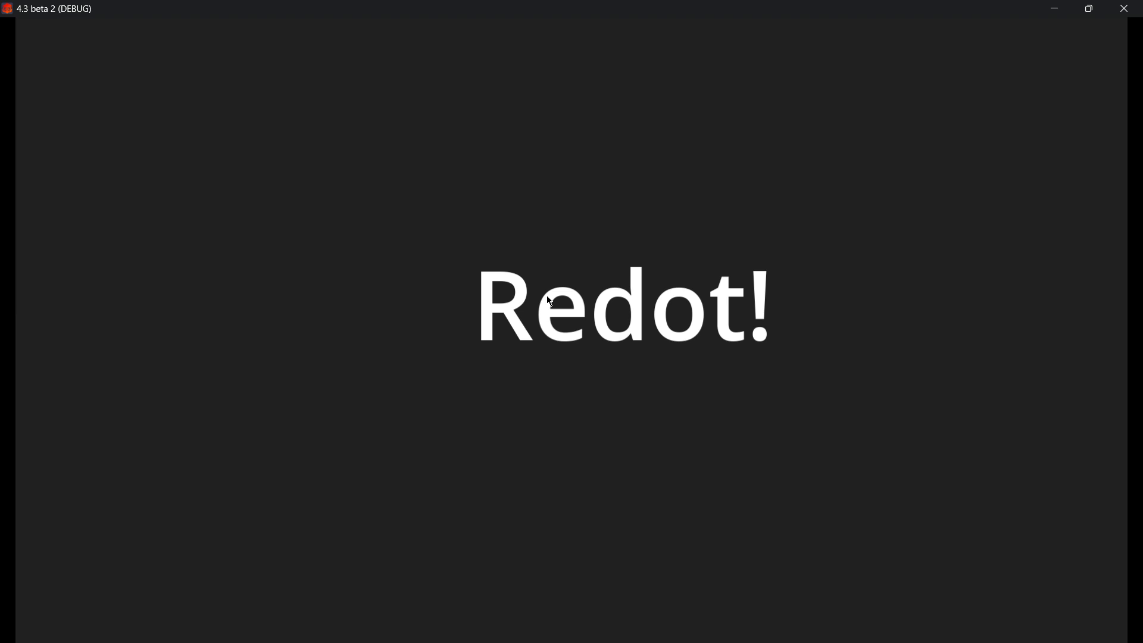
Step: Back in the browser, scroll the Redot 4.3 Beta 2 releases page to the top
{"action": "key", "text": "alt+Tab"}
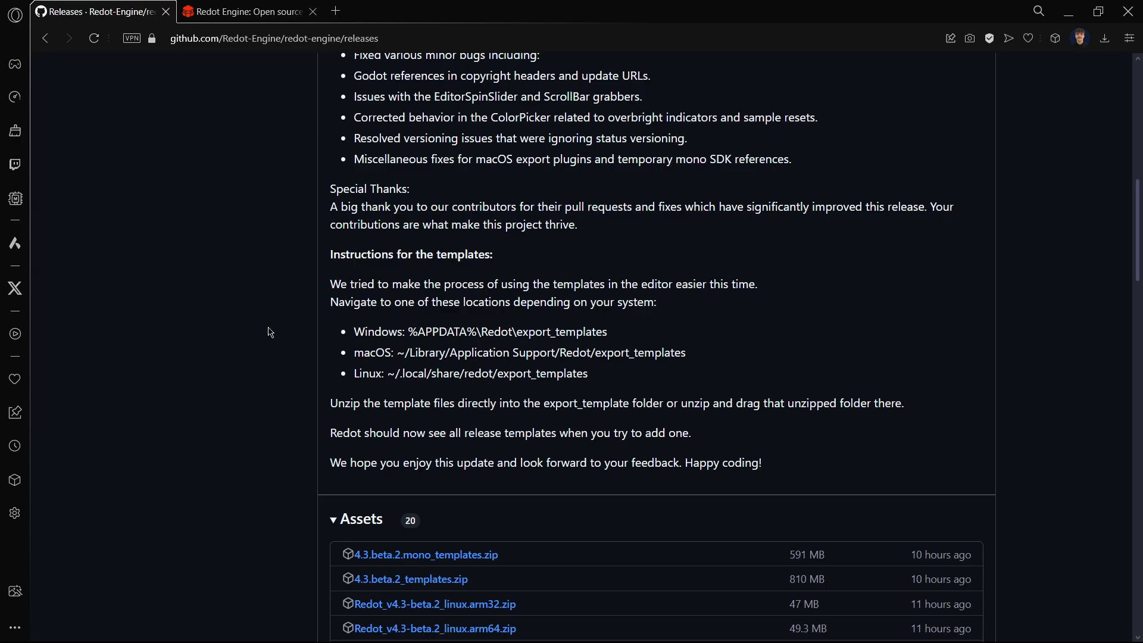
{"action": "scroll", "coordinate": [168, 256], "scroll_direction": "up", "scroll_amount": 15}
{"action": "left_click_drag", "start_coordinate": [167, 256], "coordinate": [244, 254]}
{"action": "left_click", "coordinate": [238, 480]}
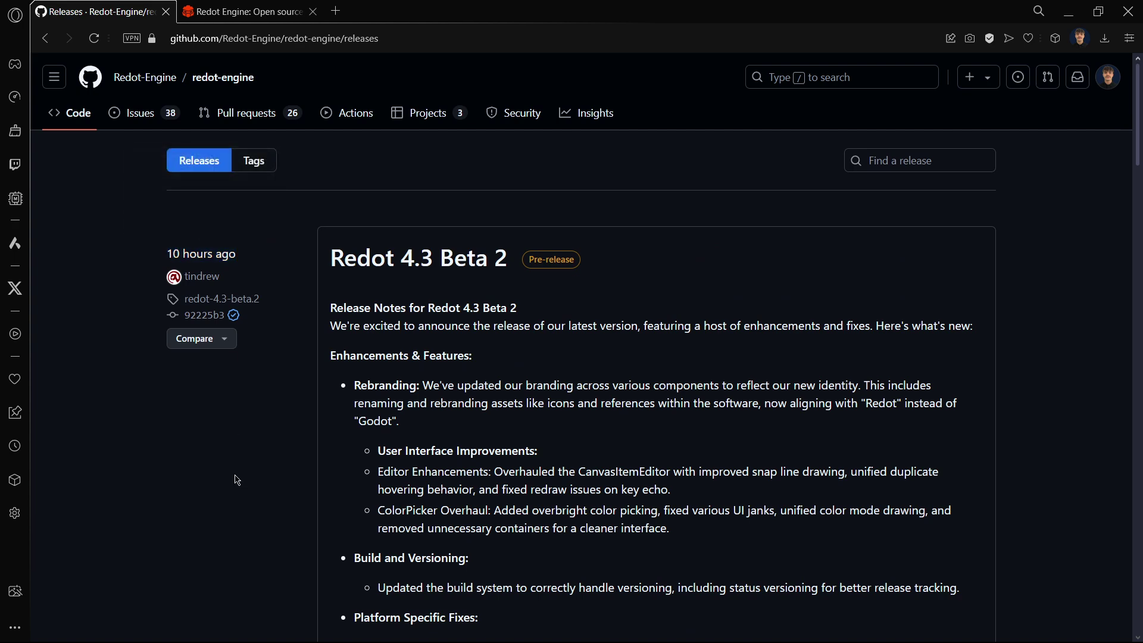